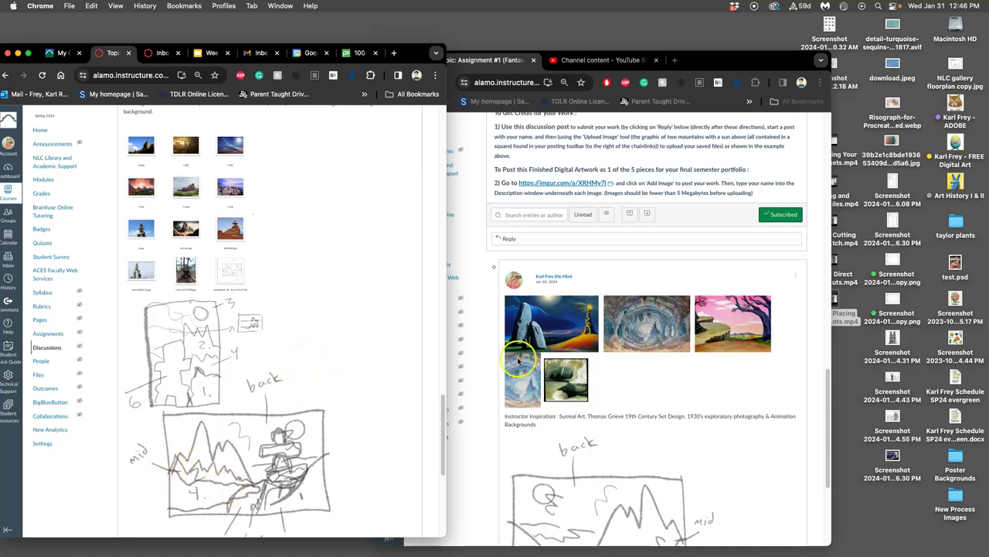
- Zoom in on the right Canvas discussion post and scroll down to its planning sketch
scroll(595, 367, down, 3)
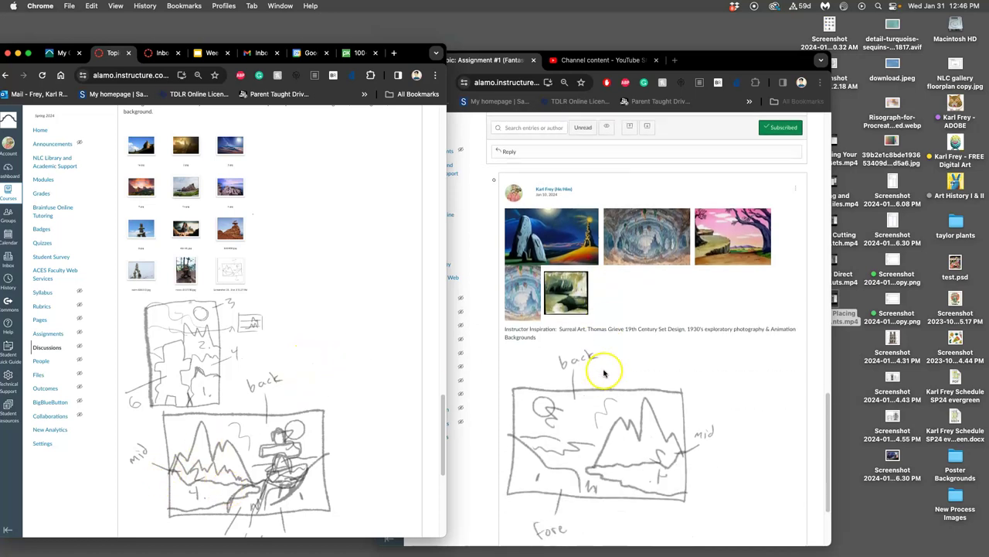
scroll(604, 373, up, 1)
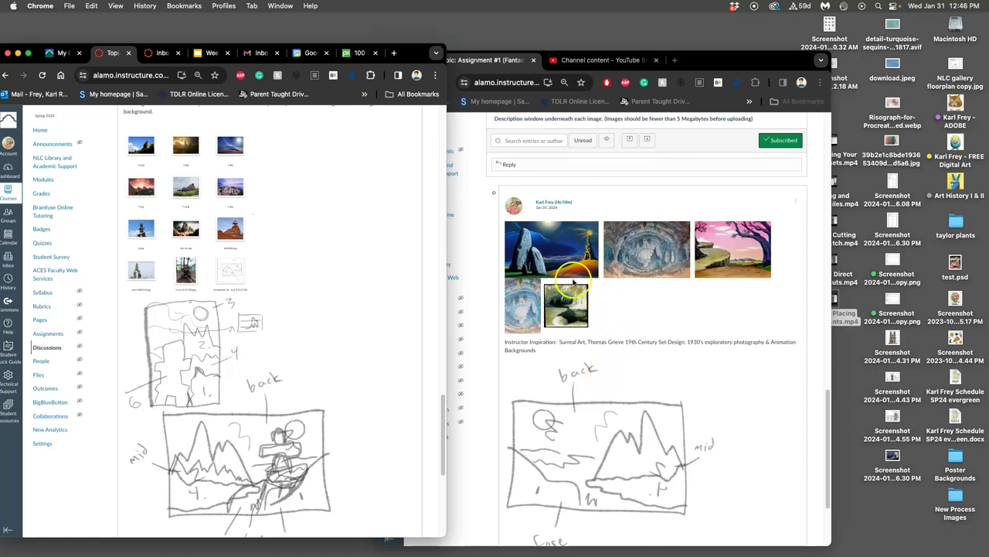
click(645, 306)
key(super+equal)
key(super+equal)
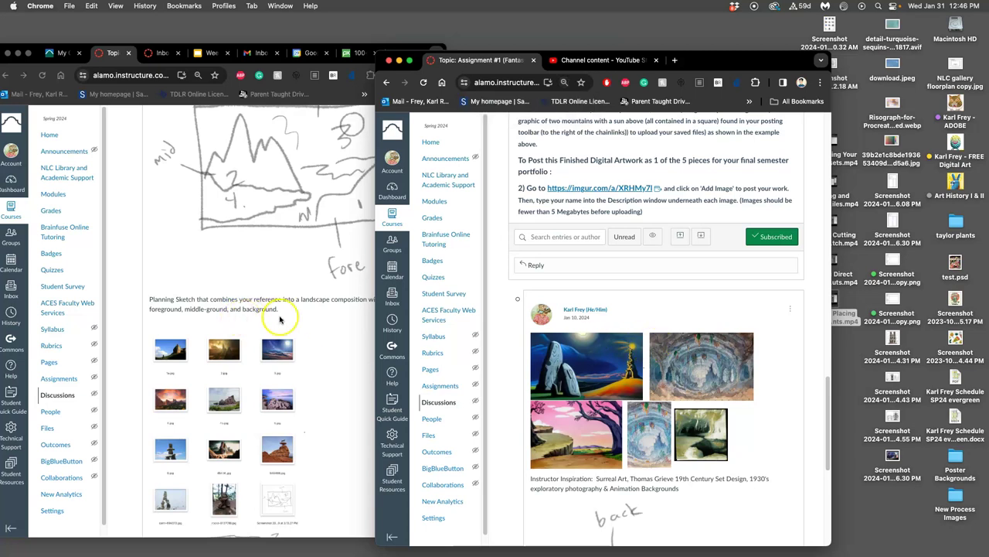
scroll(290, 323, down, 2)
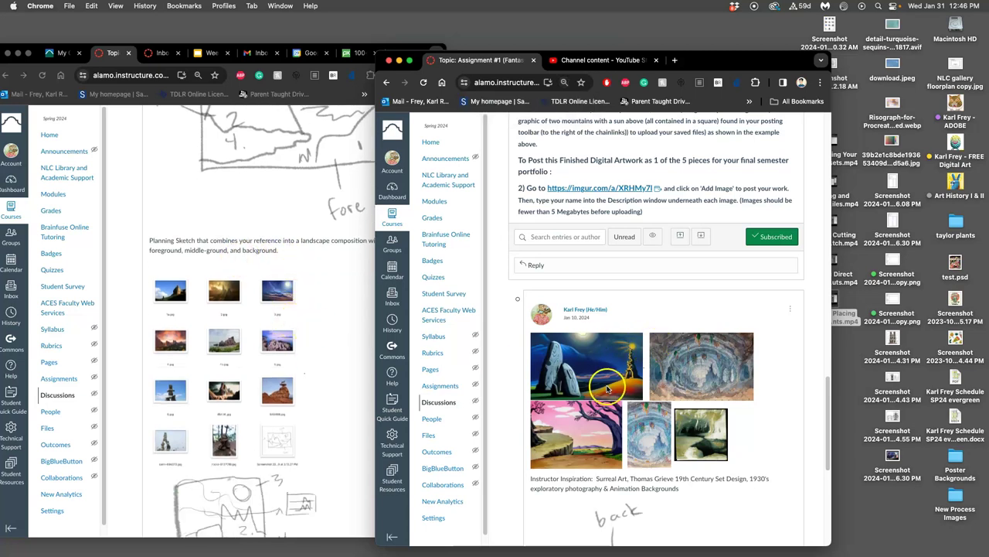
scroll(608, 388, down, 2)
scroll(608, 388, down, 8)
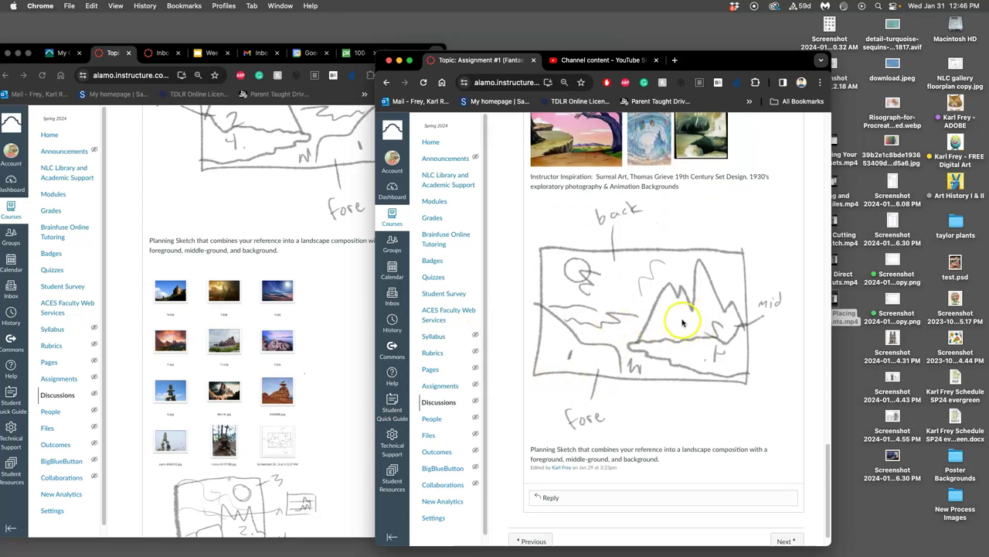
scroll(316, 338, down, 5)
scroll(309, 340, up, 8)
scroll(307, 338, up, 3)
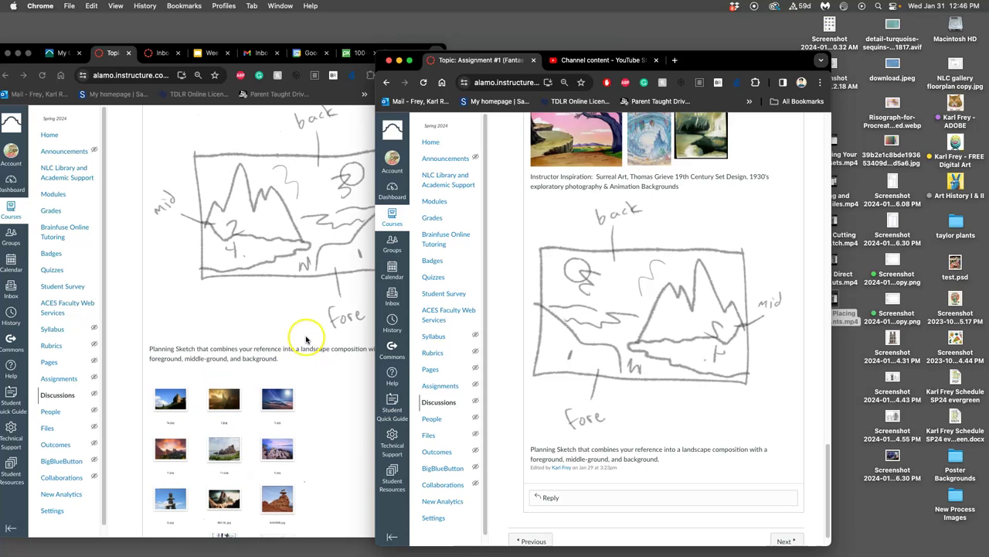
- Scroll both Canvas posts so their fore/mid/back planning sketches line up side by side
click(319, 278)
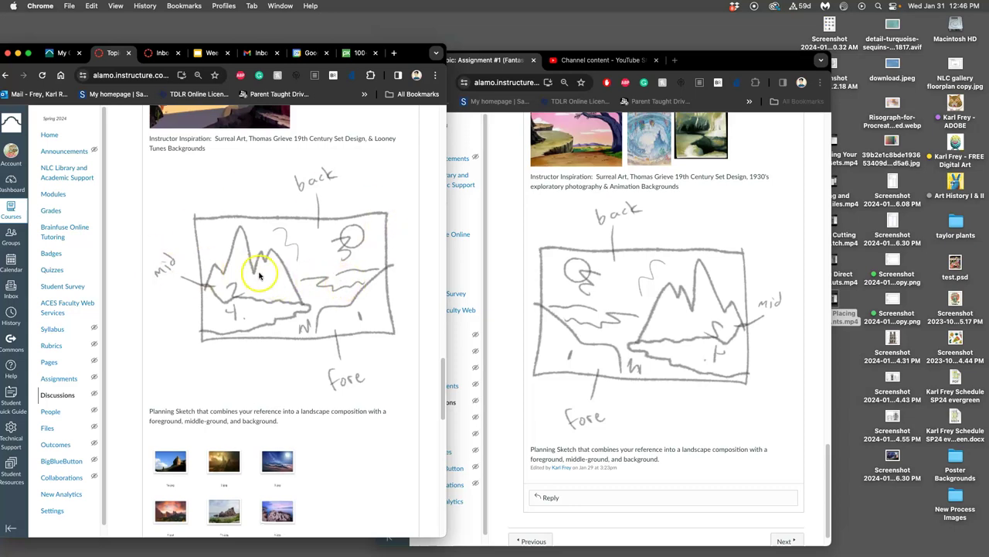
scroll(258, 276, up, 3)
scroll(236, 239, up, 2)
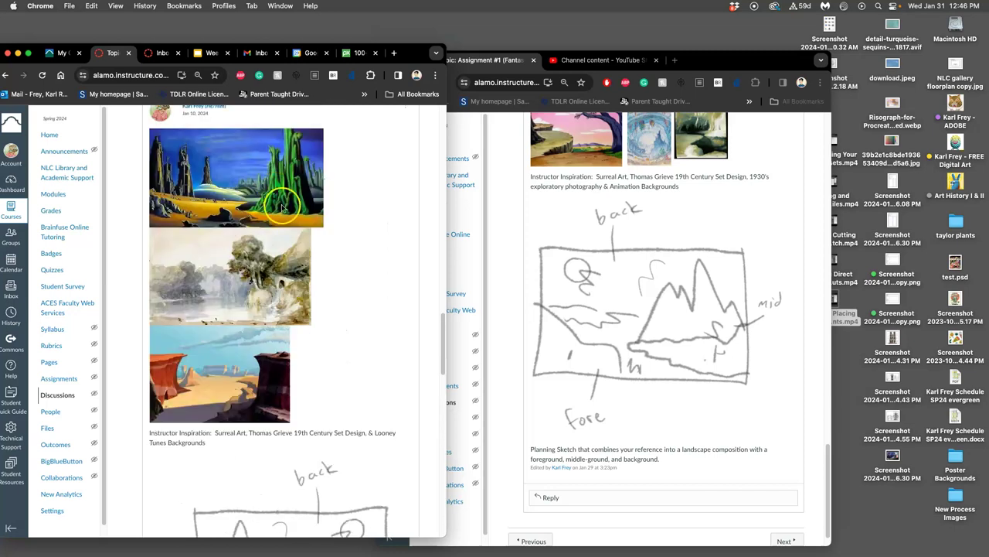
click(622, 295)
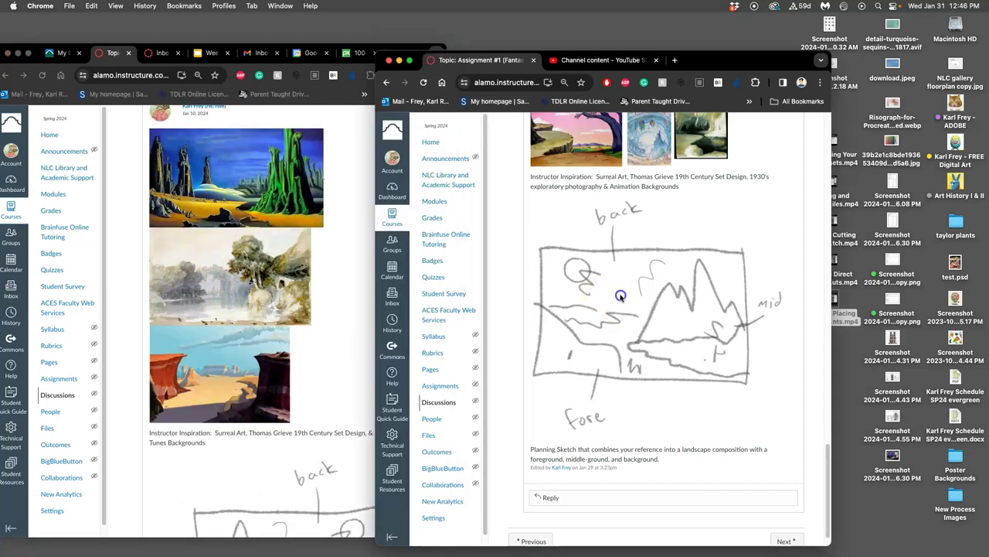
scroll(628, 303, up, 2)
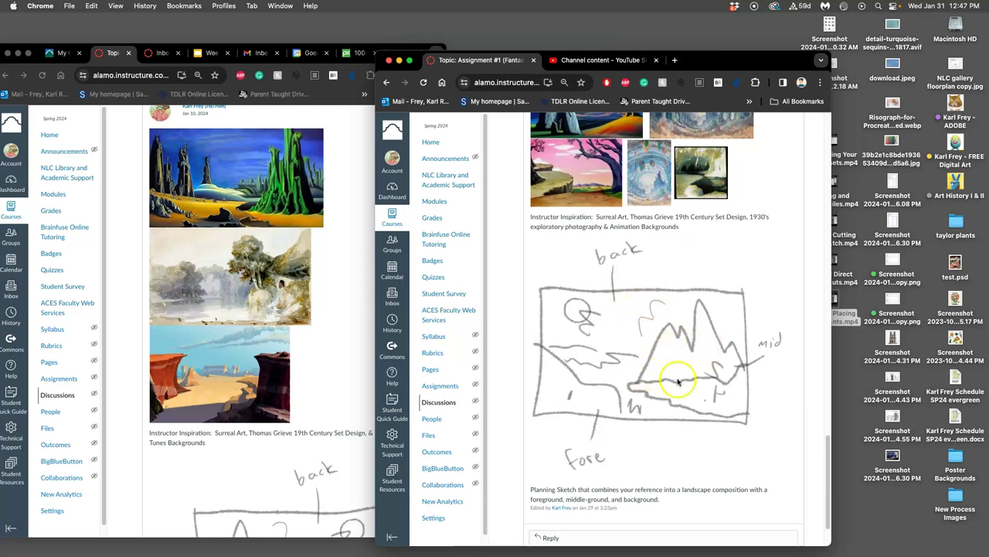
scroll(237, 396, down, 6)
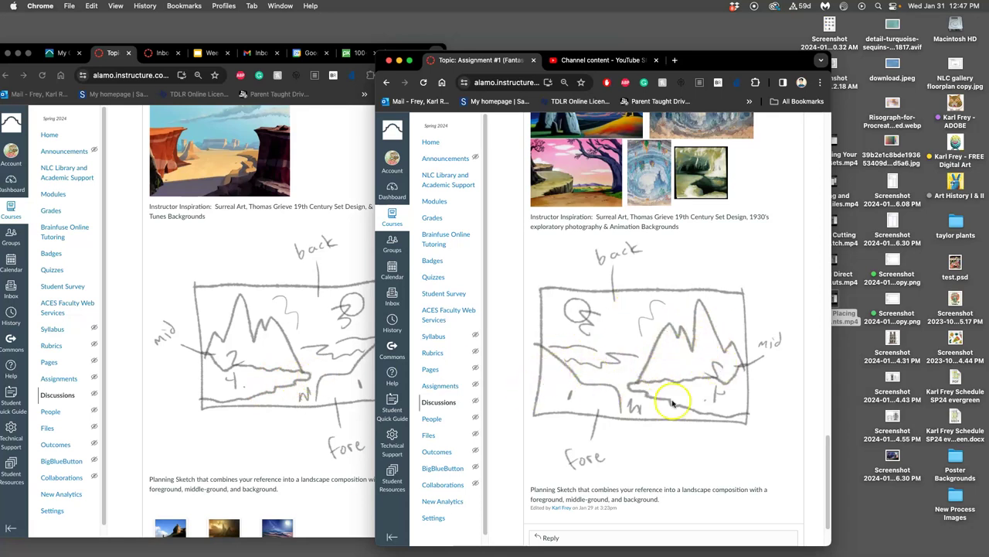
drag(689, 62, 738, 56)
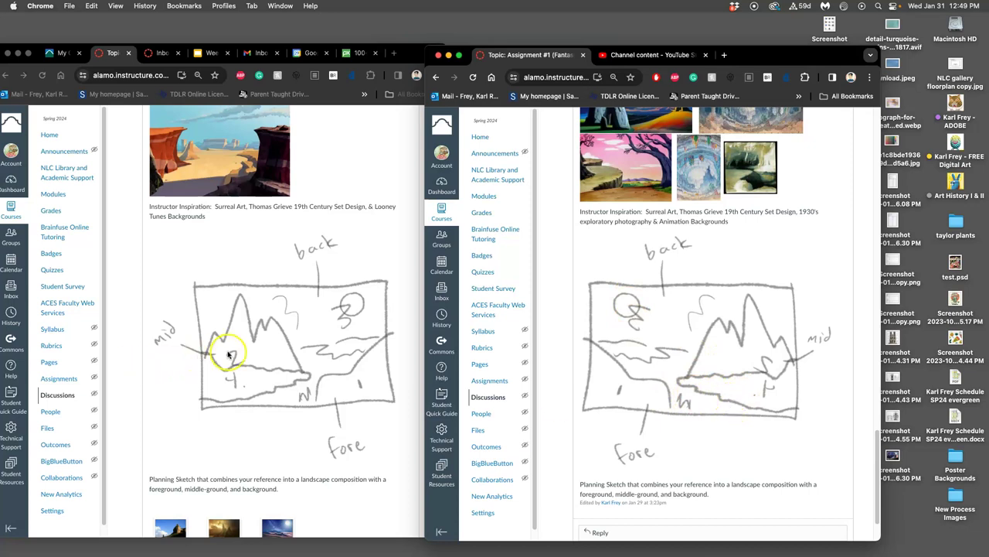
scroll(224, 351, down, 5)
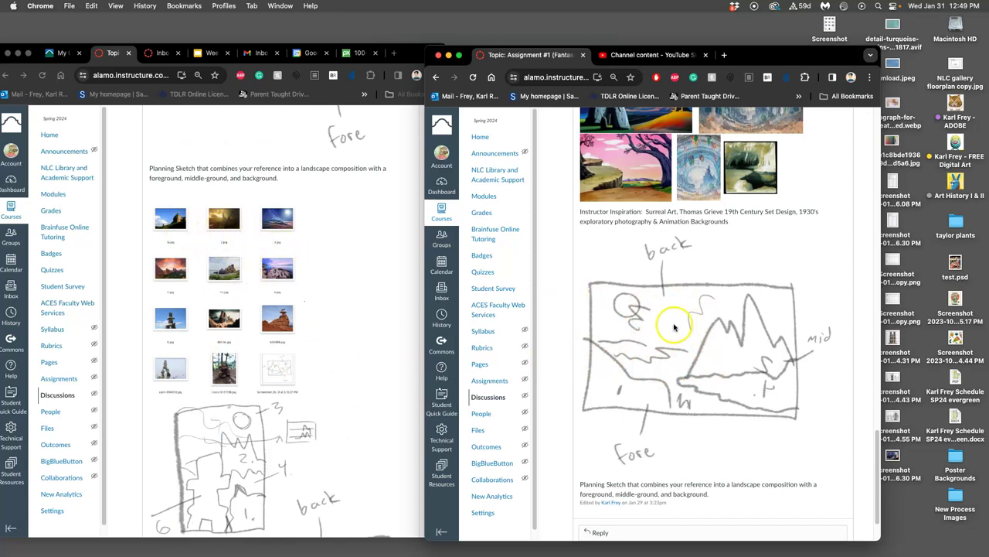
scroll(667, 287, up, 1)
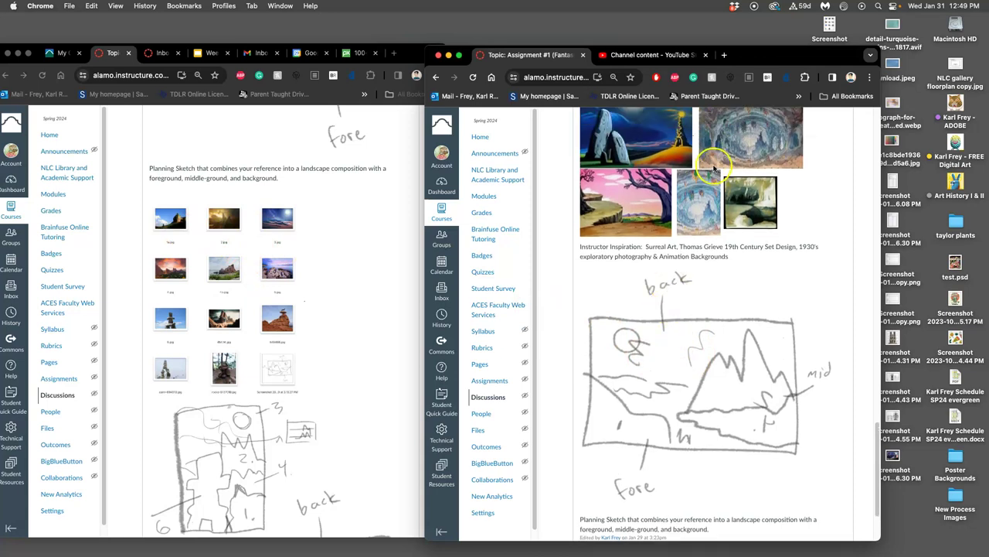
- Widen the Pixabay window and search for 'grotto' to list the 350 free images
click(363, 54)
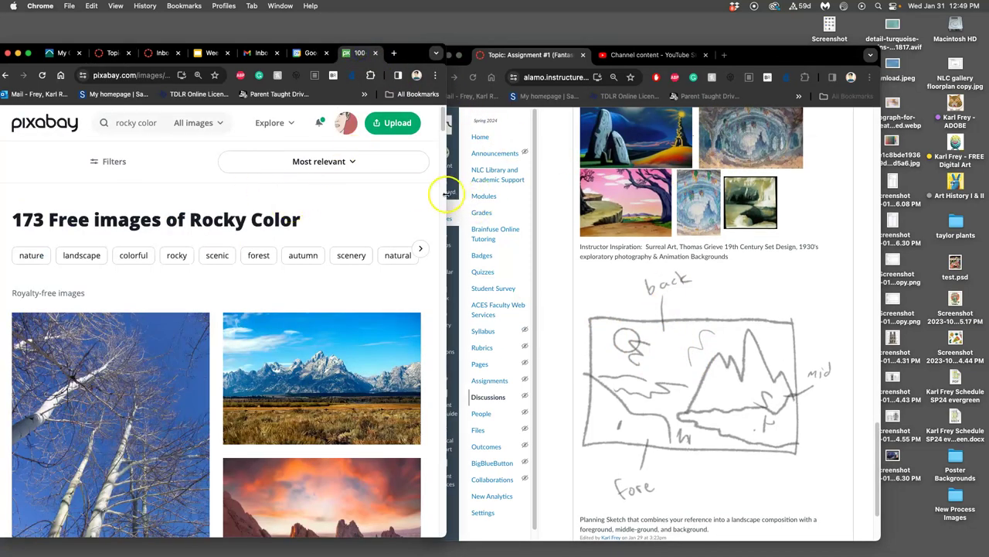
drag(446, 195, 528, 195)
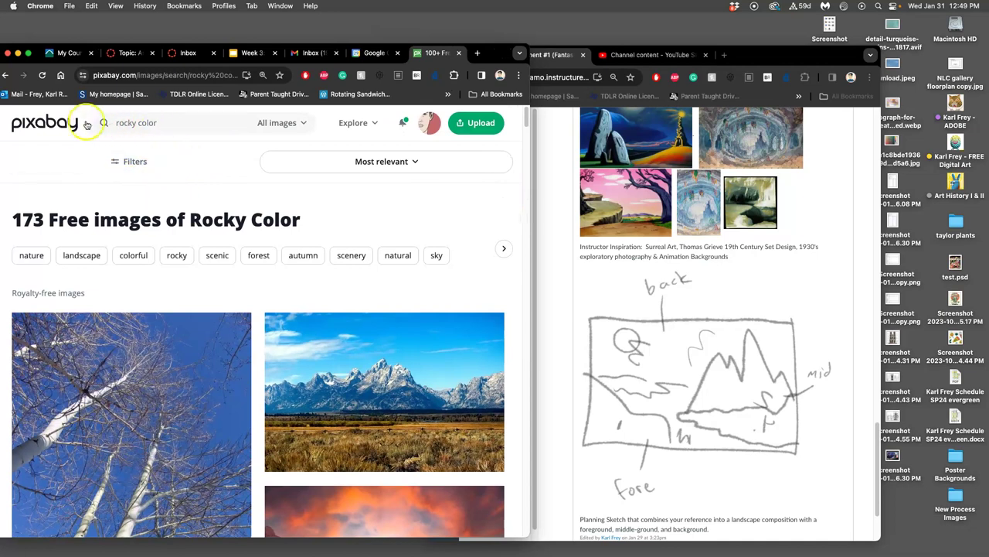
click(149, 124)
drag(161, 122, 116, 123)
text(grotto)
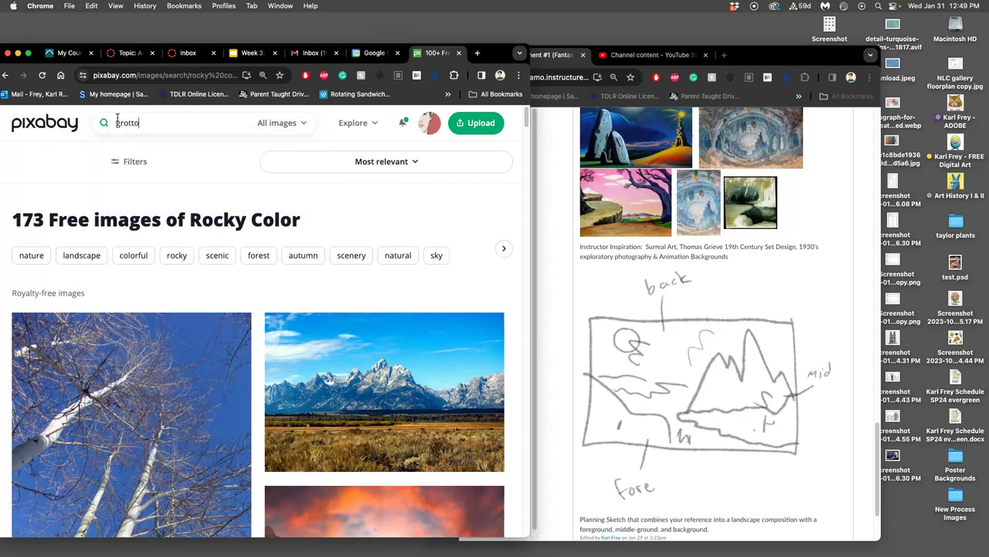
key(Return)
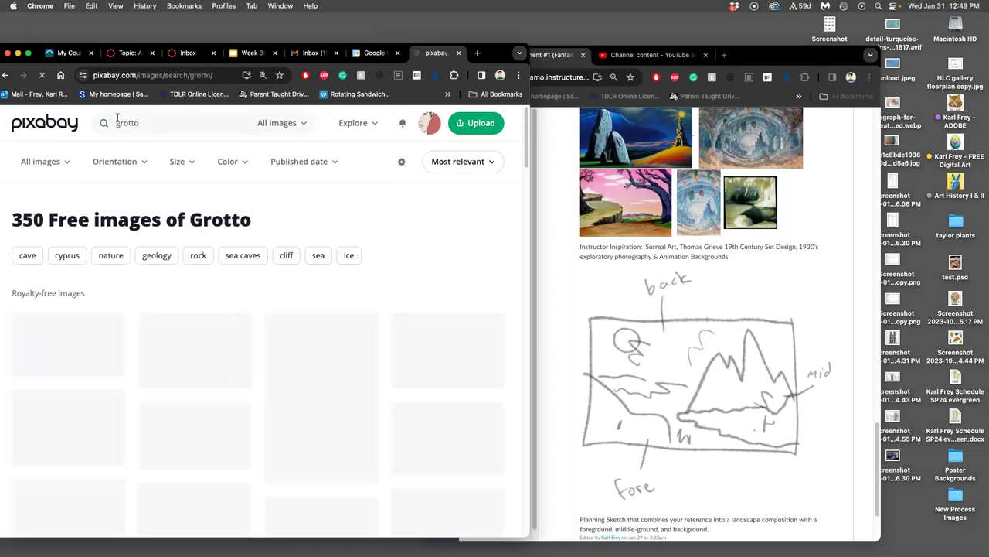
scroll(325, 283, down, 1)
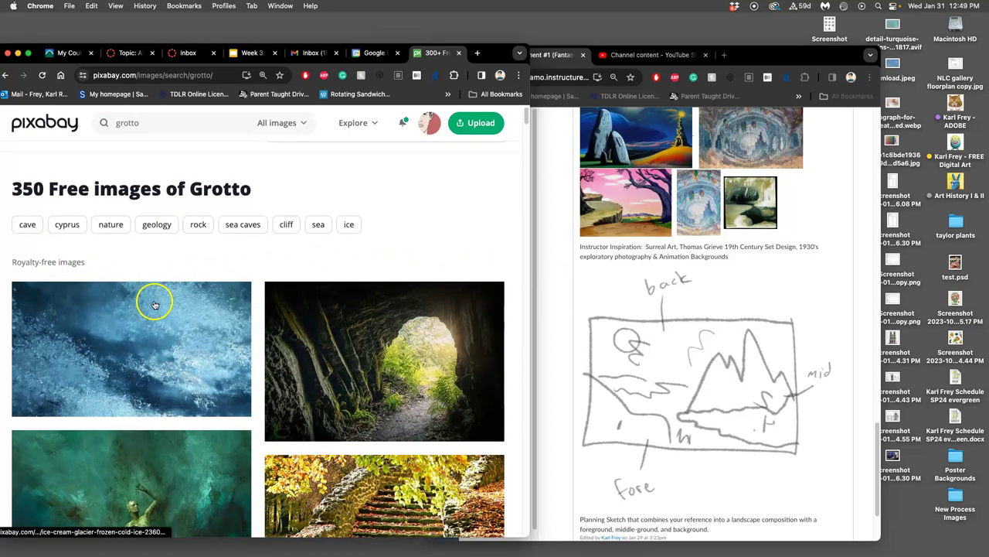
- Open the Cave Frasassi stalactite photo from the grotto results in a new tab
scroll(188, 302, down, 1)
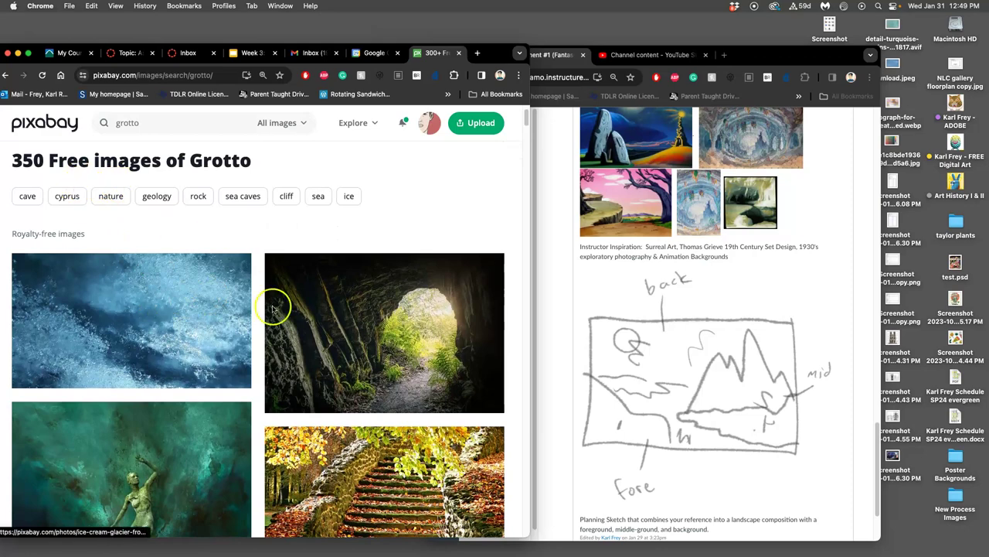
scroll(327, 334, down, 5)
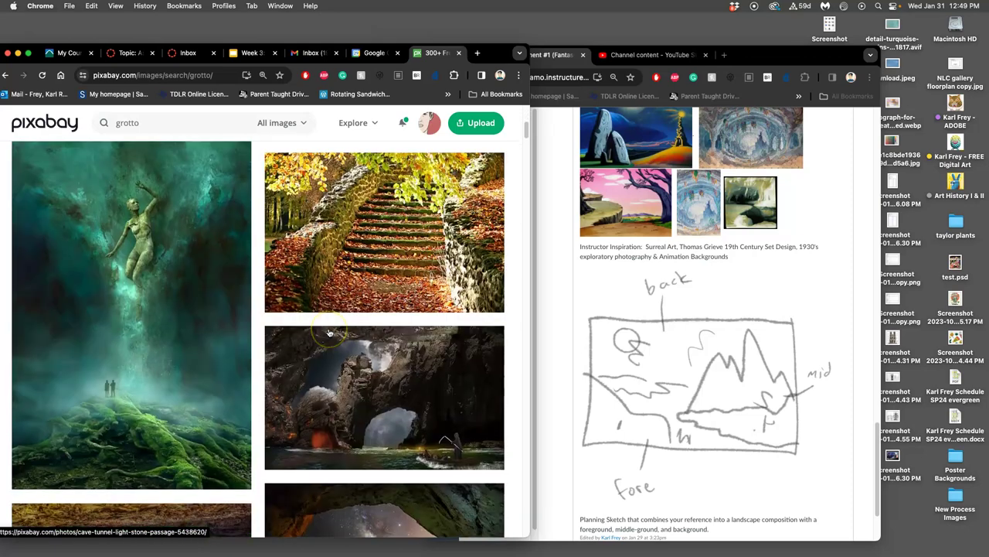
scroll(328, 332, down, 10)
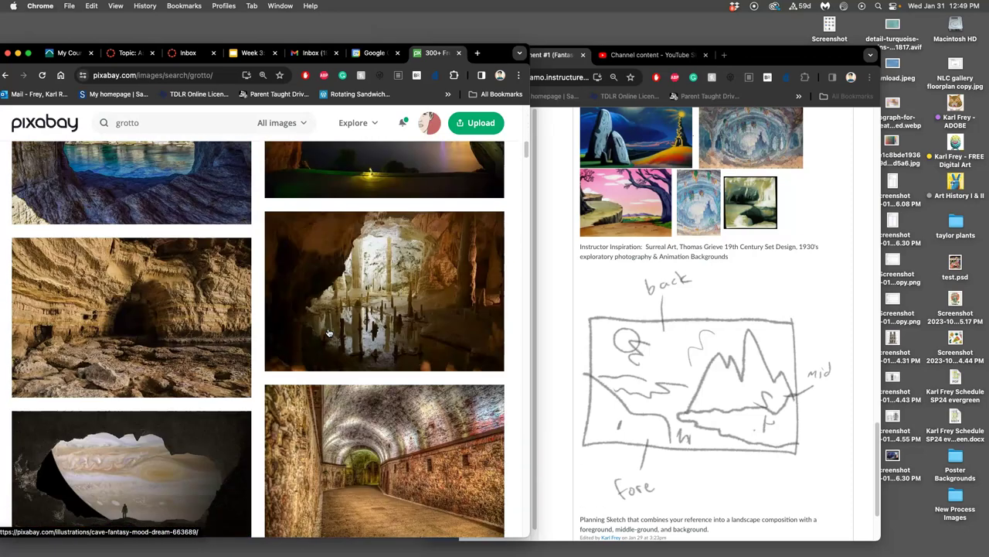
scroll(328, 332, down, 1)
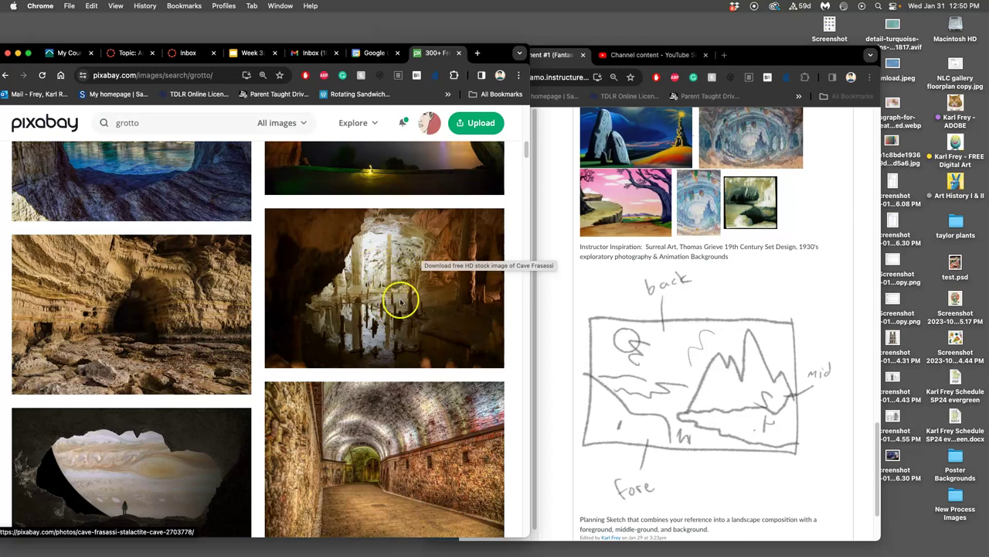
right_click(394, 284)
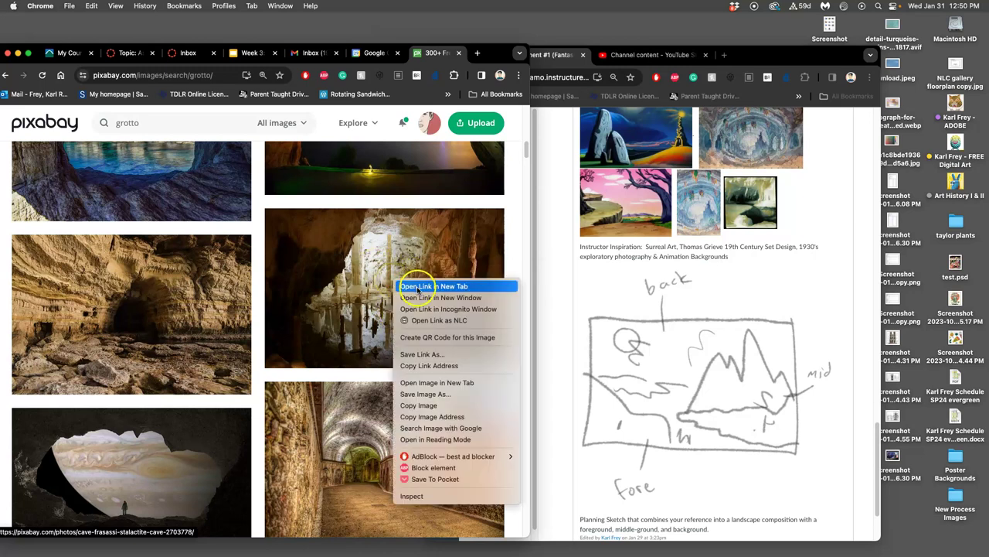
click(418, 288)
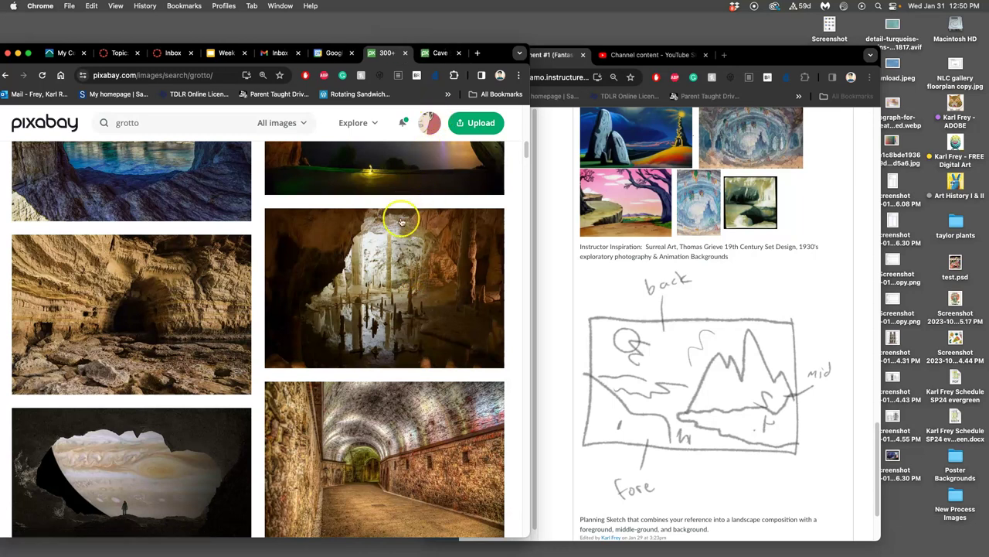
- Open the Cave Nature photo in a new tab and bring up the rock arch image's link menu
scroll(219, 275, down, 1)
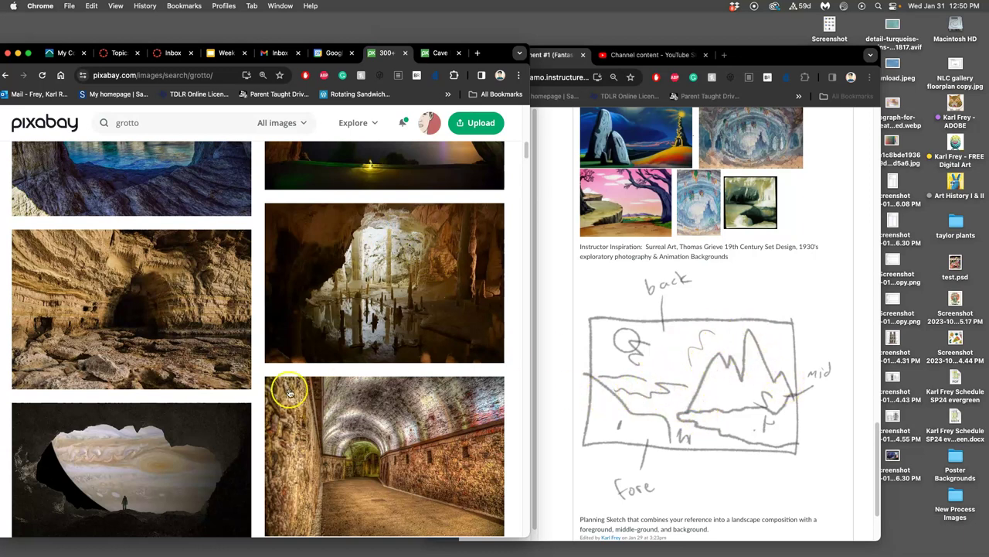
scroll(265, 395, down, 3)
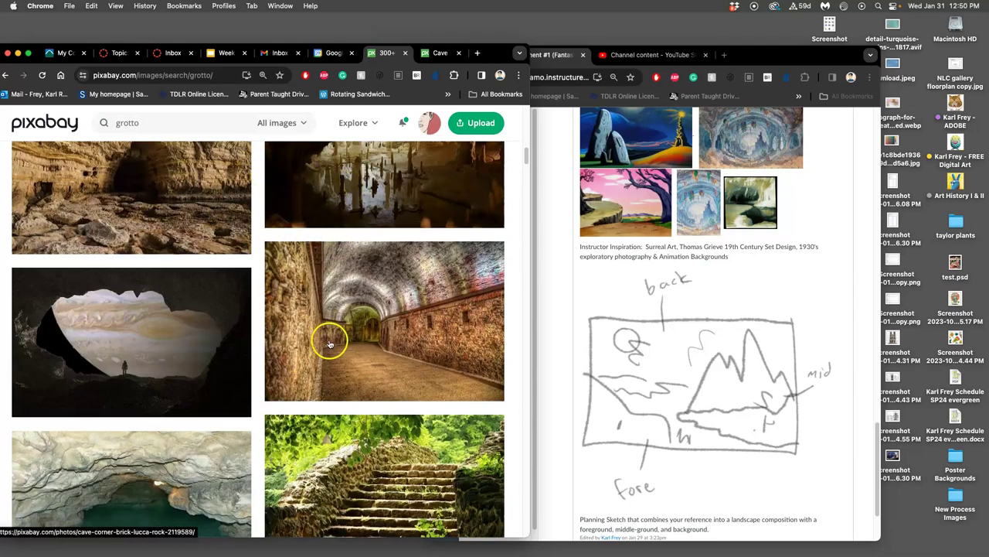
scroll(329, 344, down, 1)
scroll(328, 344, down, 10)
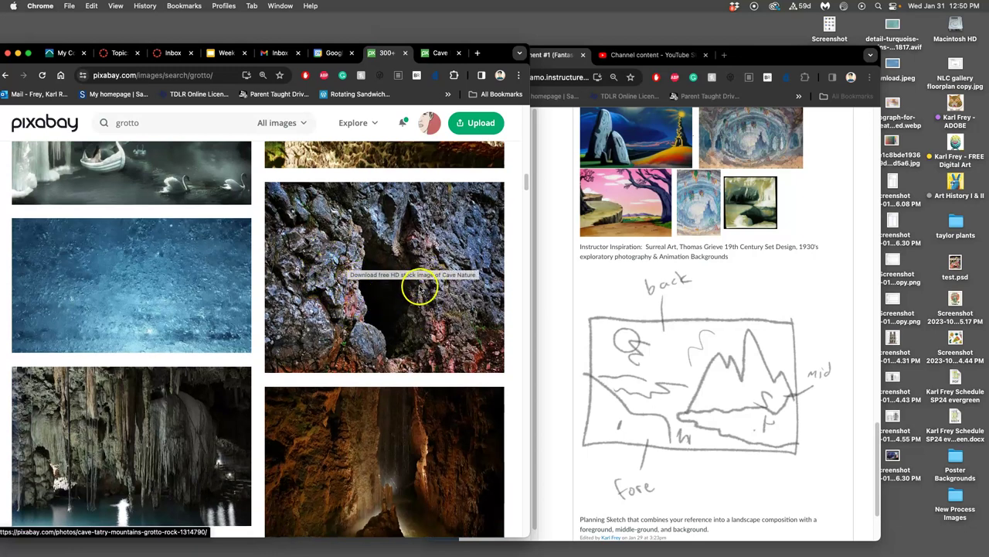
right_click(375, 240)
click(346, 313)
scroll(341, 320, down, 10)
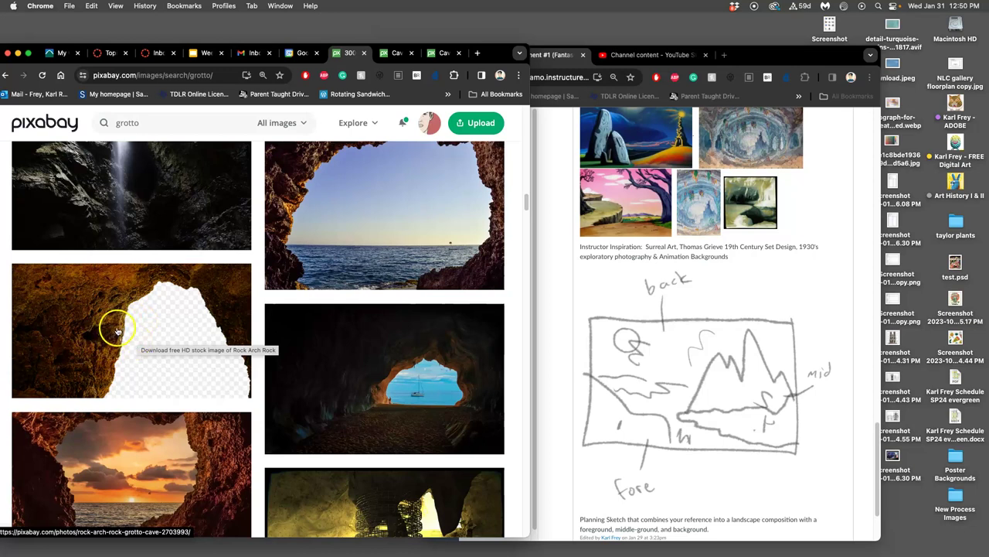
right_click(116, 331)
- Open the rock arch photo and the stalactite cave photo in new tabs
click(136, 332)
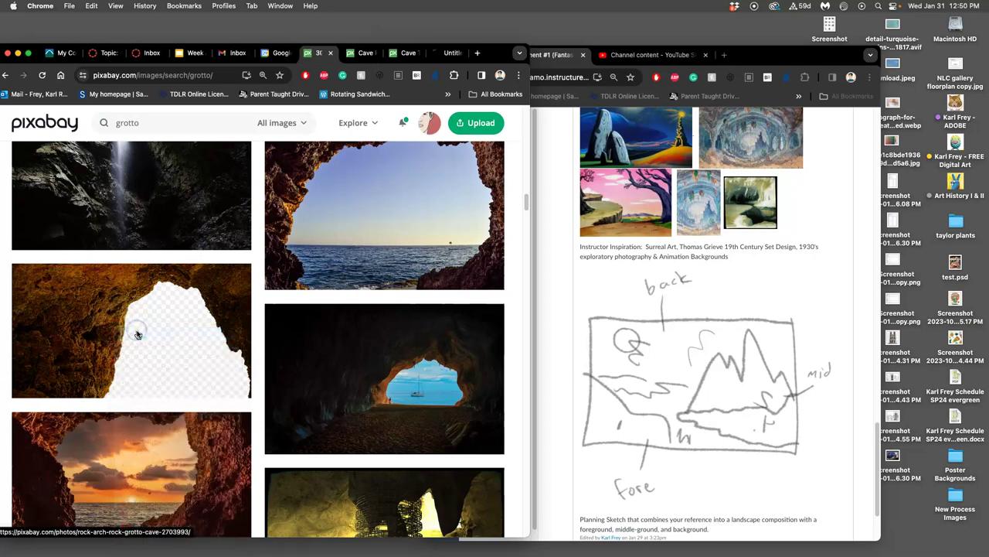
scroll(160, 349, down, 5)
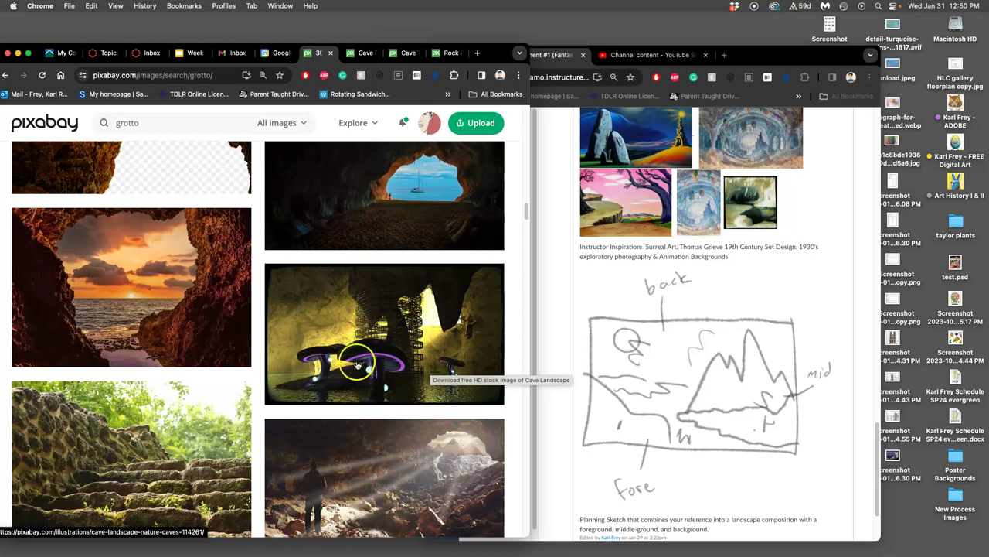
scroll(372, 370, down, 1)
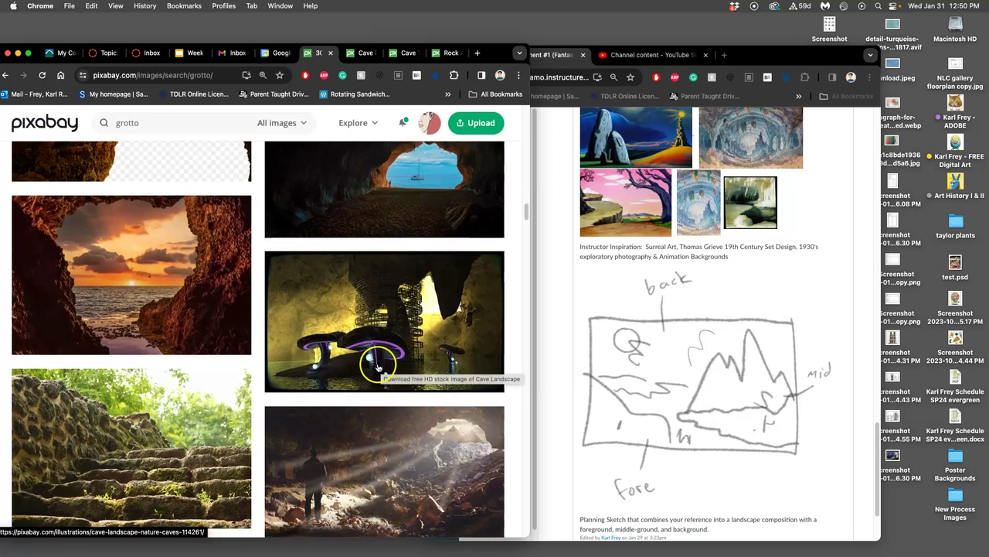
scroll(372, 369, down, 3)
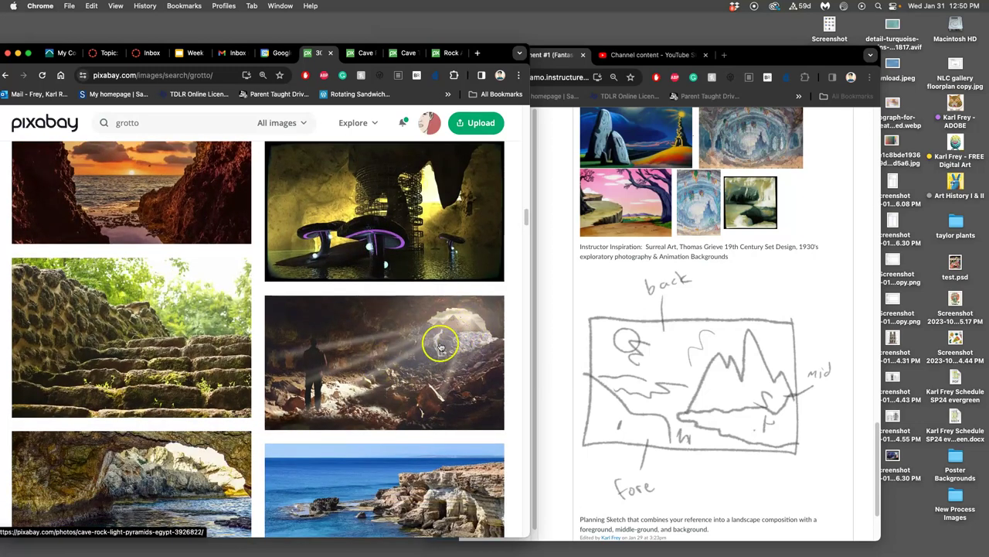
scroll(337, 382, down, 6)
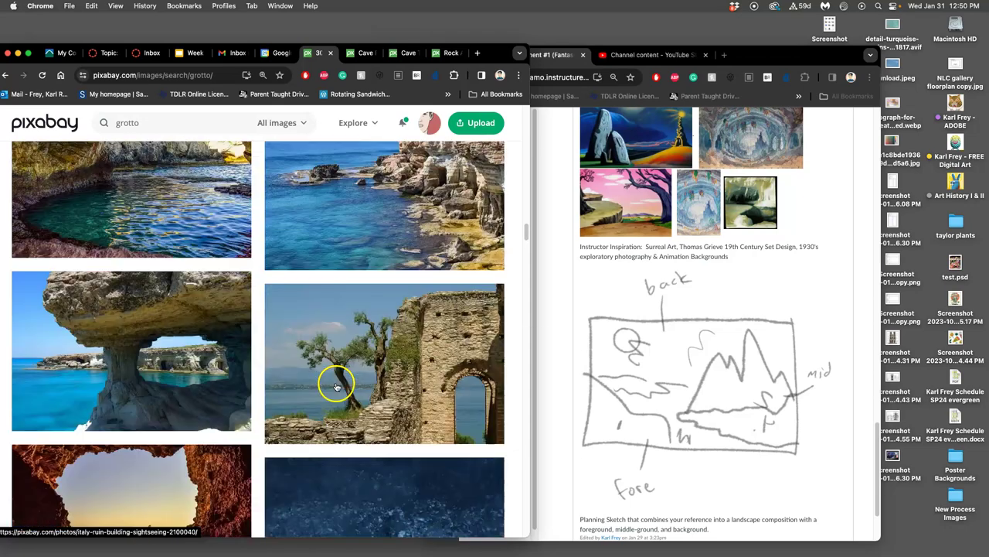
scroll(336, 384, down, 10)
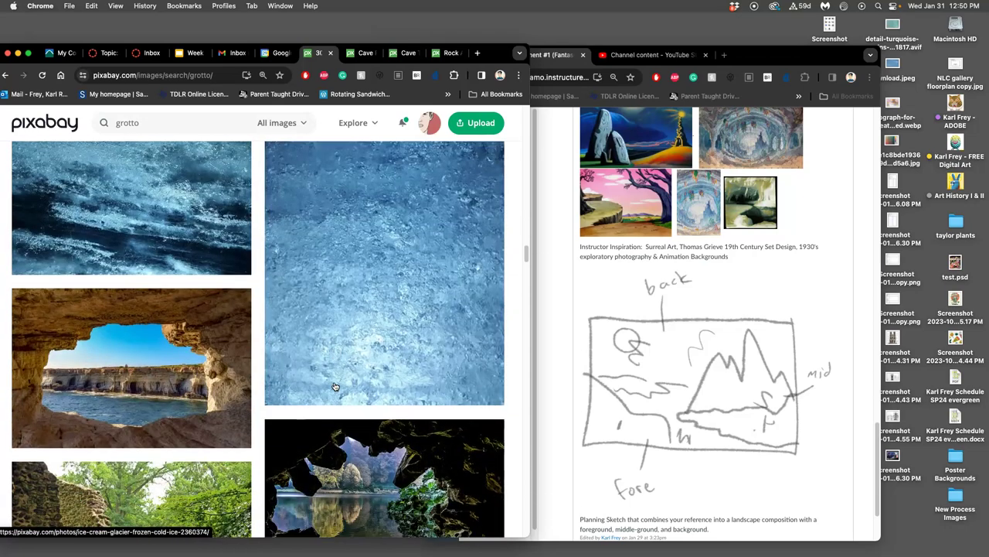
scroll(336, 384, down, 3)
scroll(412, 381, down, 4)
scroll(413, 381, down, 5)
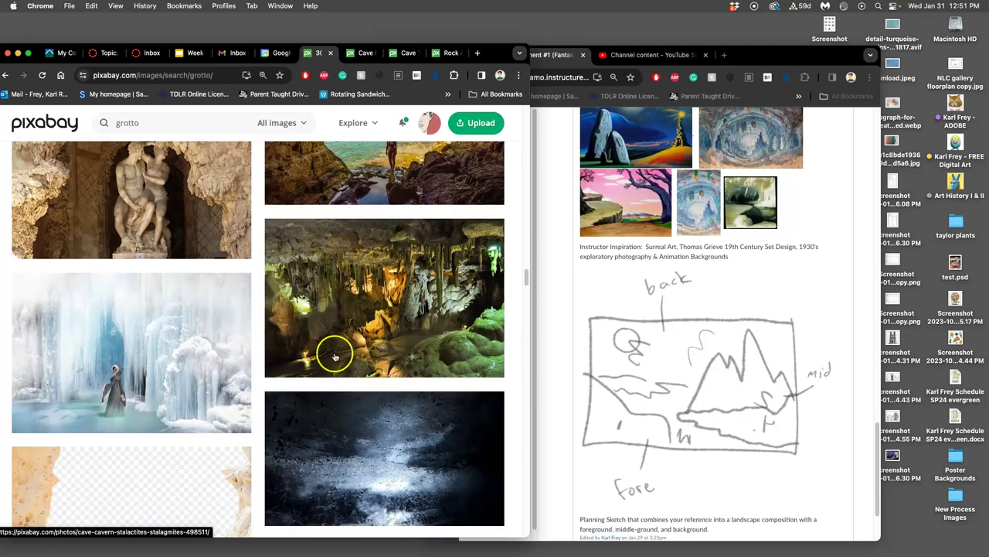
right_click(386, 297)
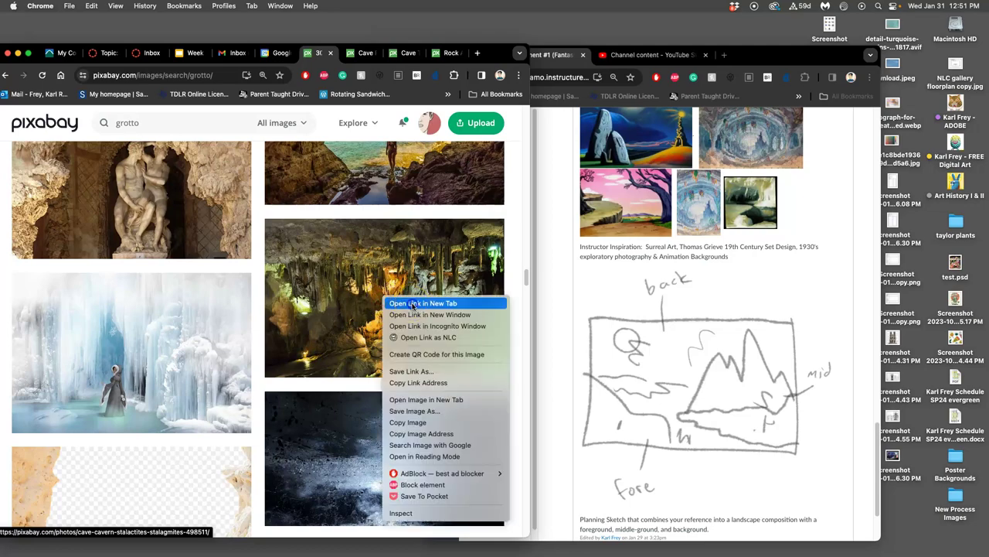
click(413, 304)
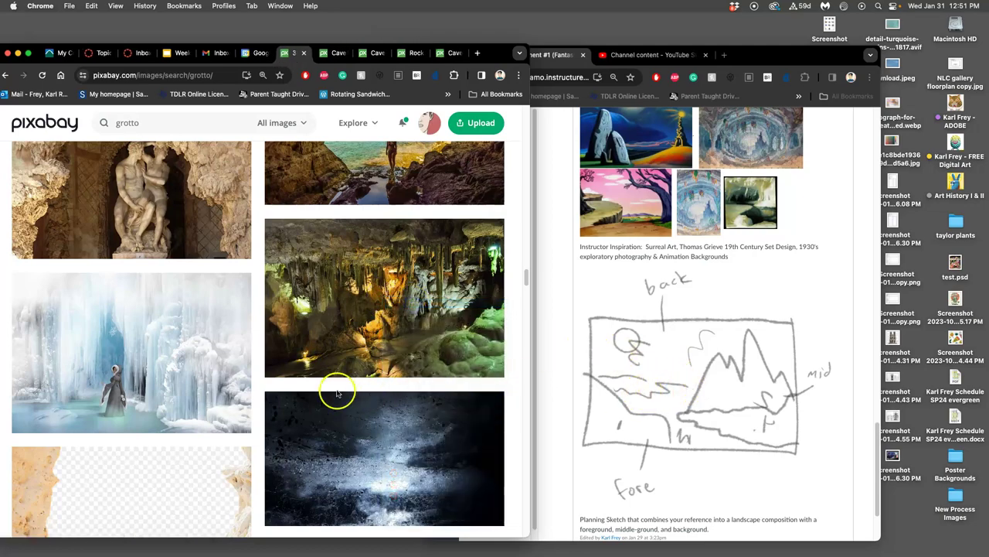
- Open the golden Portugal sea-cave photo and the sea-cave pool photo in new tabs
scroll(337, 393, down, 15)
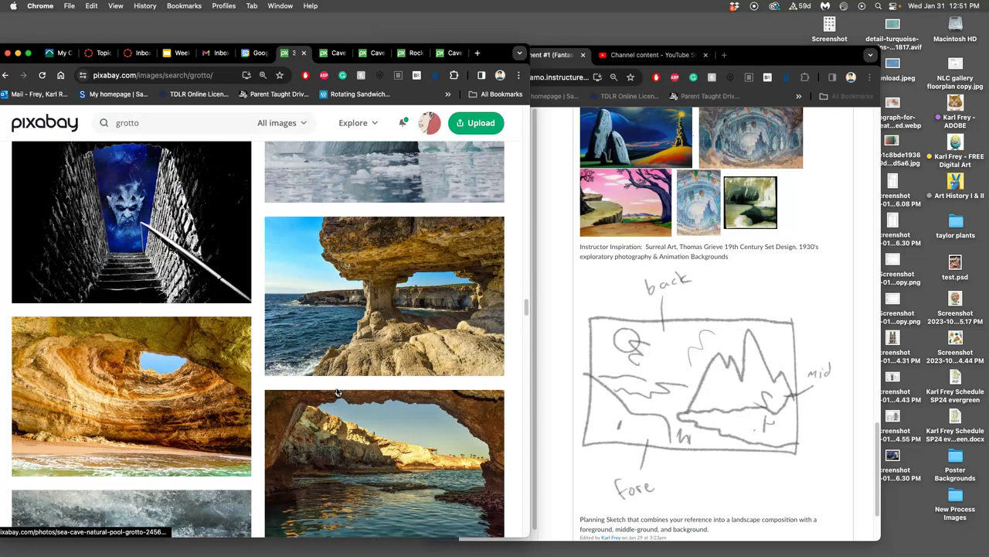
click(173, 366)
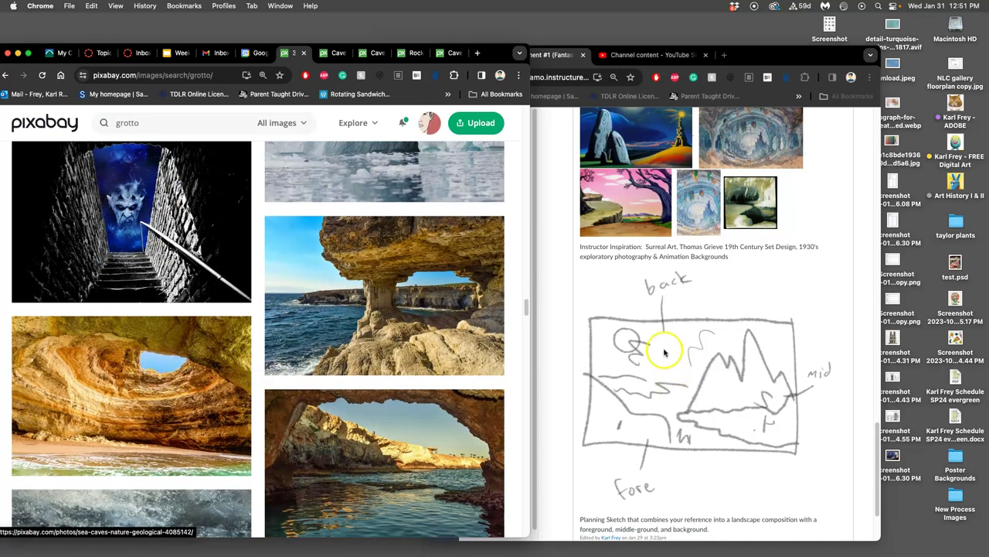
right_click(106, 393)
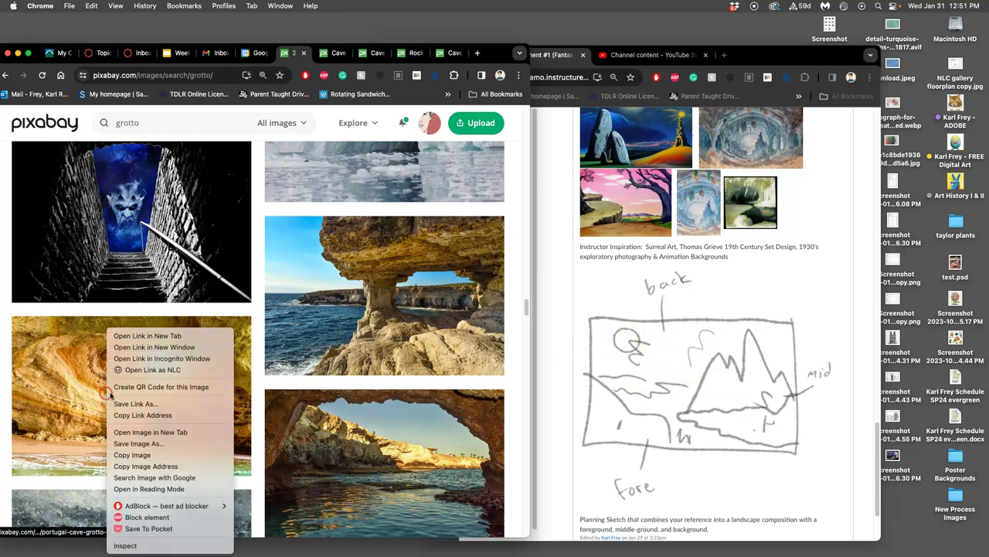
click(155, 336)
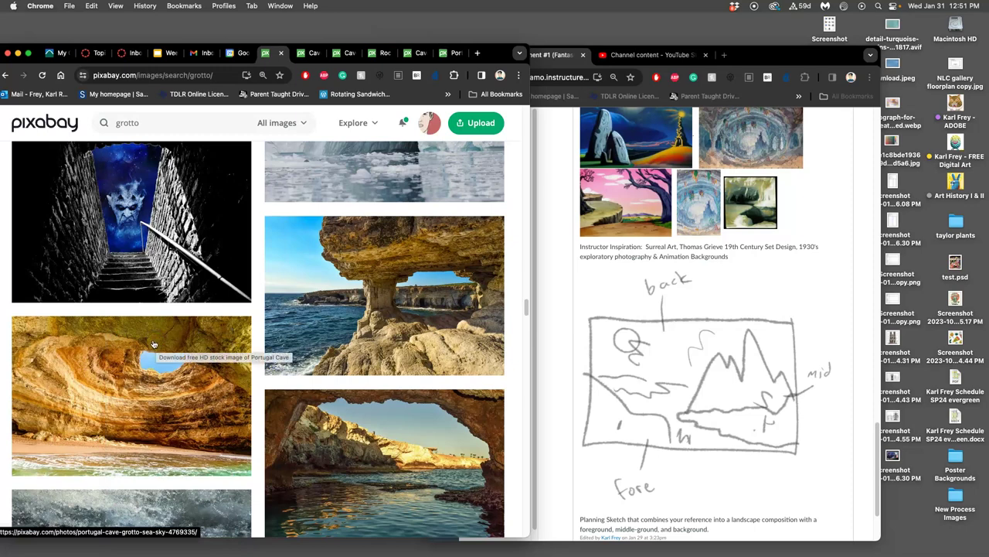
scroll(156, 372, down, 3)
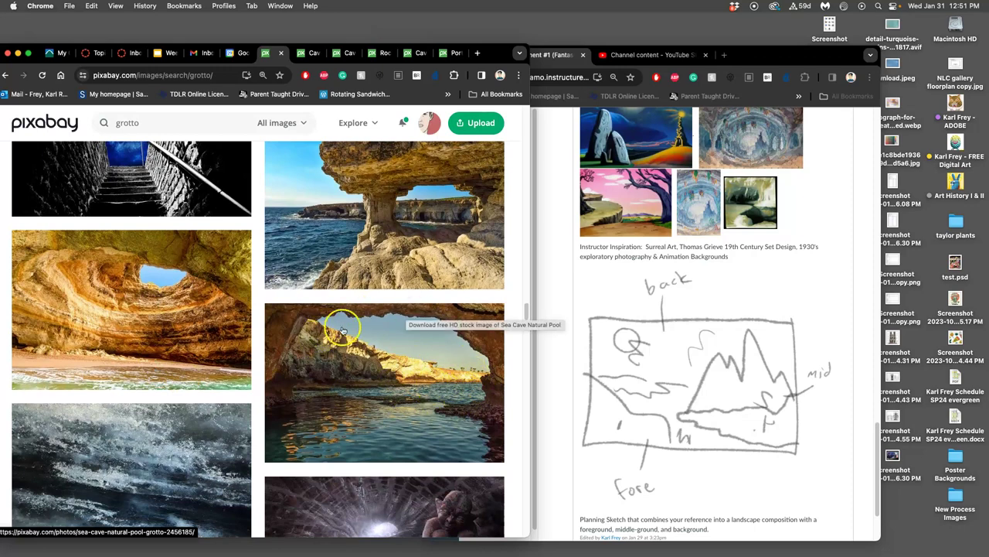
scroll(383, 332, down, 1)
right_click(395, 330)
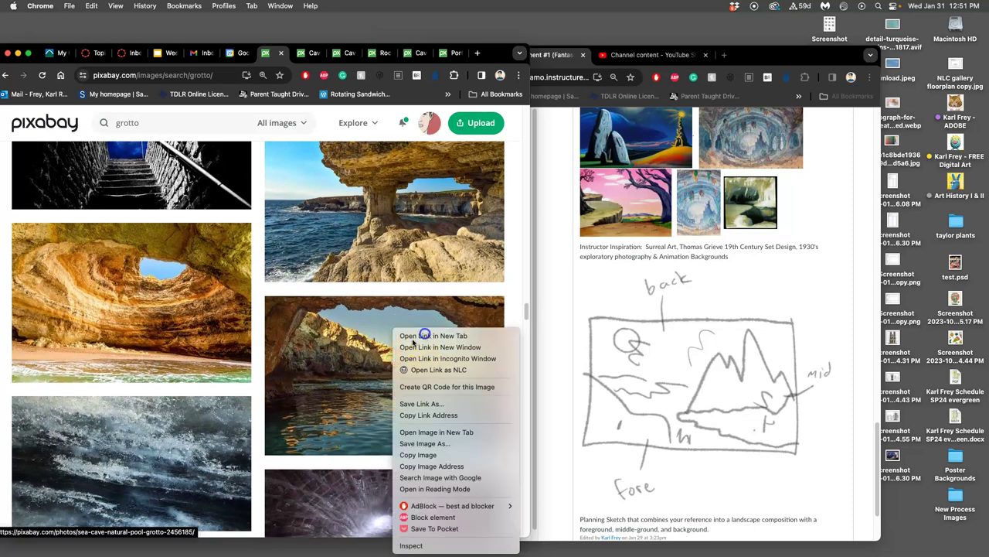
click(433, 336)
- Open the underground lake cave photo in a new tab
scroll(214, 387, down, 5)
scroll(214, 386, down, 4)
right_click(415, 387)
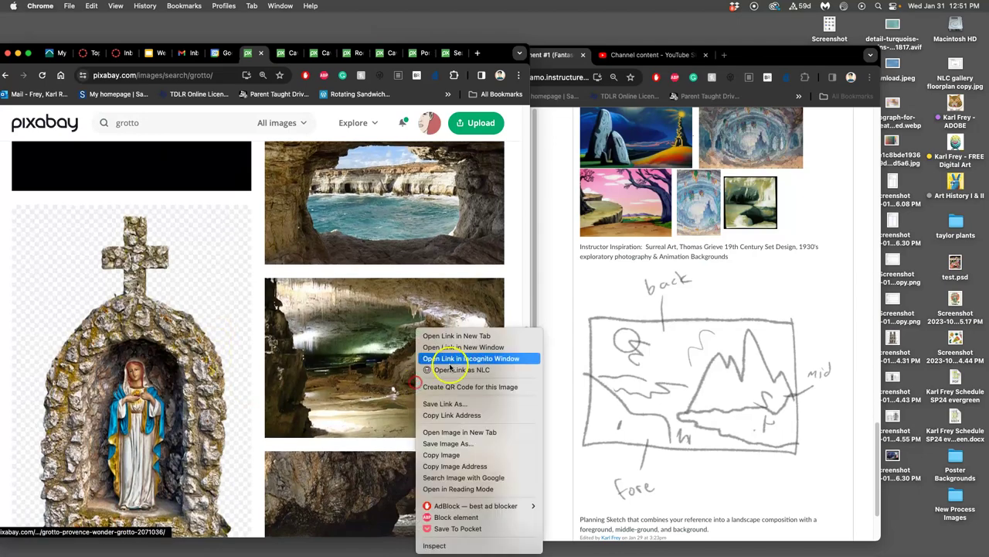
click(429, 334)
scroll(372, 384, down, 2)
scroll(372, 384, down, 6)
scroll(373, 384, up, 4)
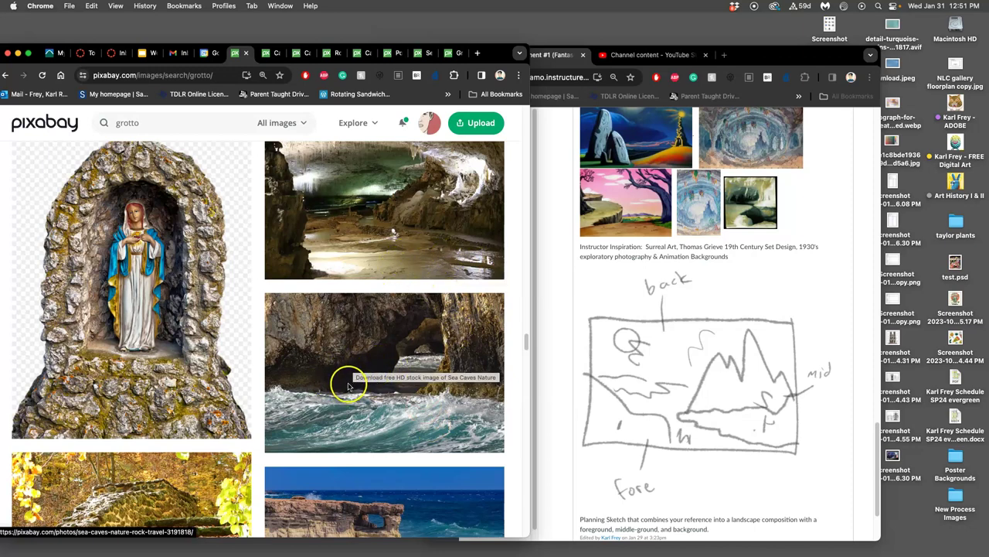
- Open the Cavo Greko Cyprus coastal sea-cave photo in a background tab
scroll(331, 393, down, 5)
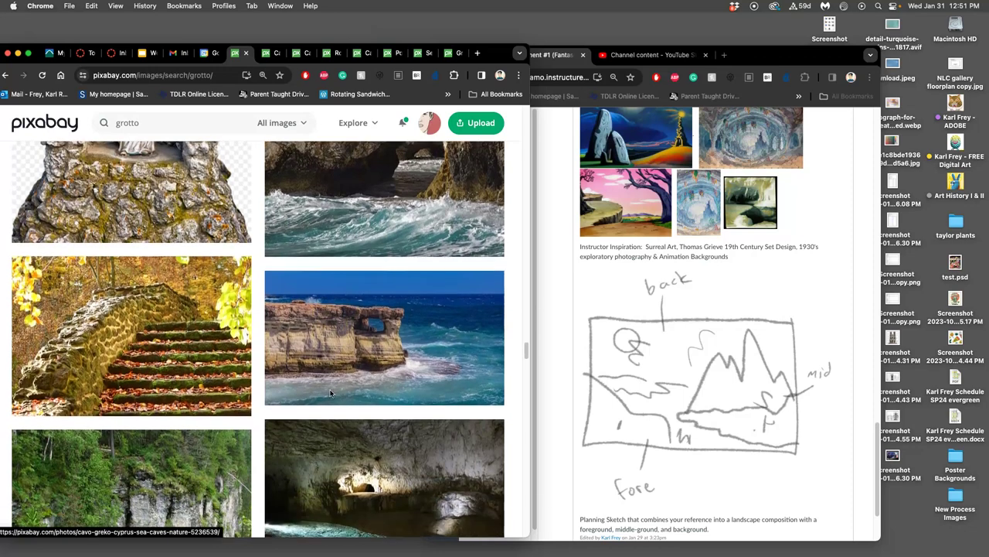
scroll(331, 393, down, 7)
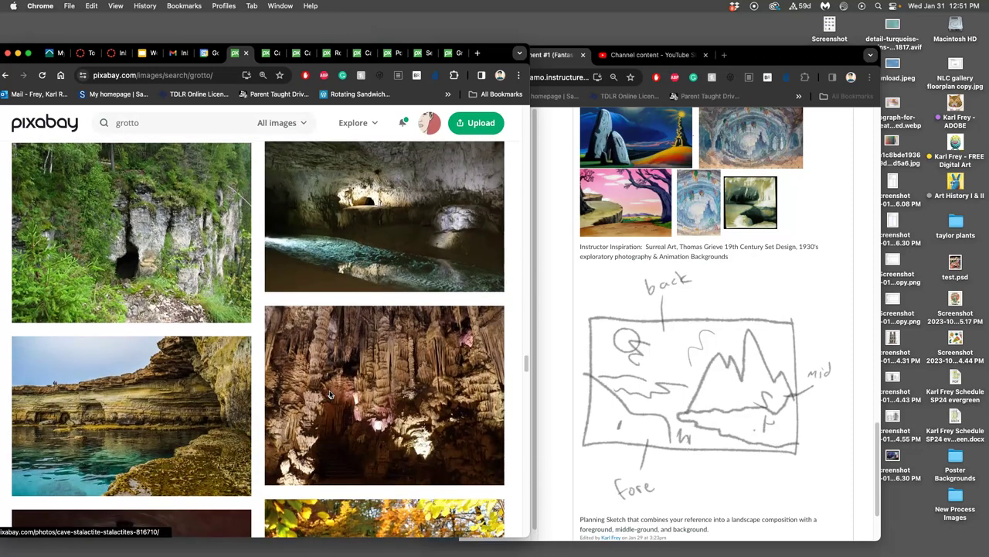
scroll(330, 393, down, 3)
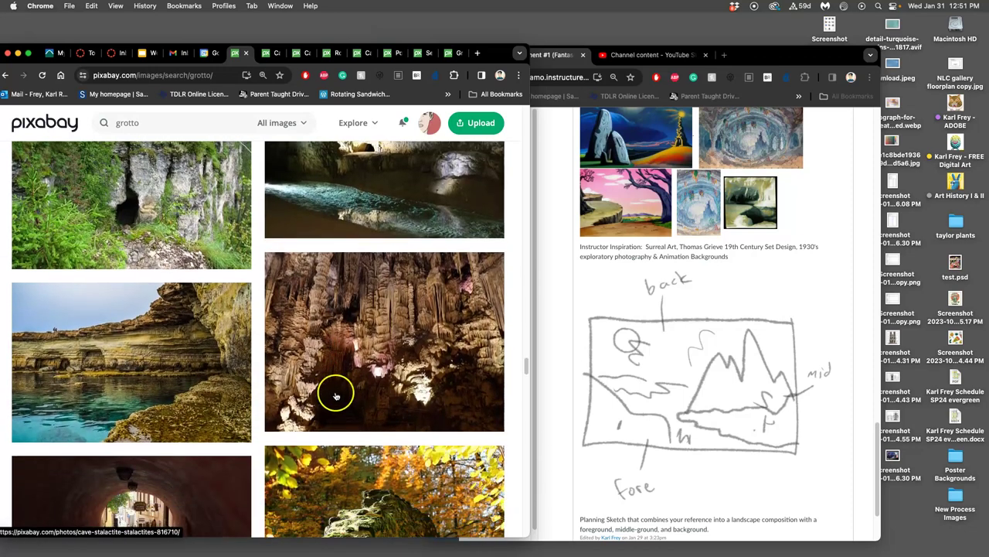
right_click(185, 377)
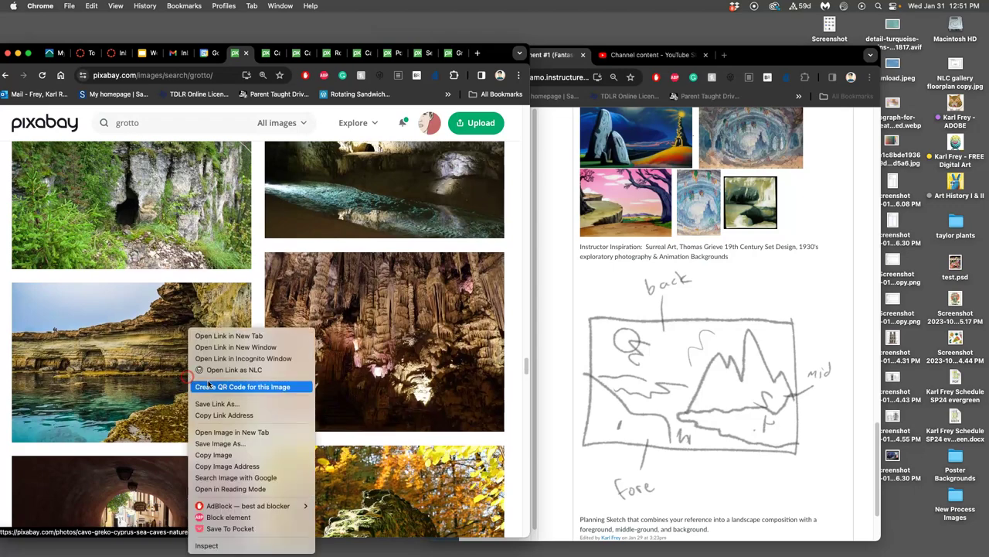
click(229, 338)
scroll(305, 393, down, 10)
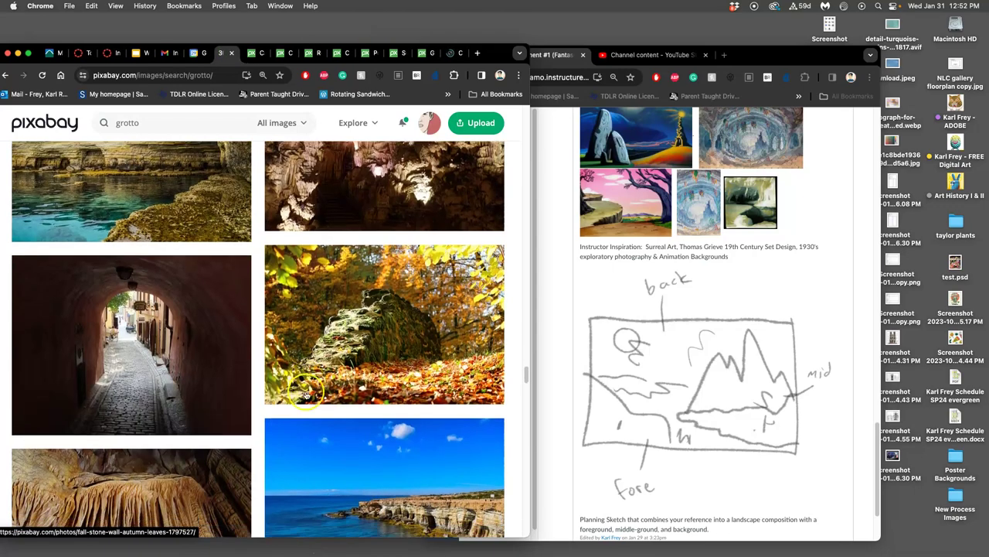
scroll(305, 395, down, 8)
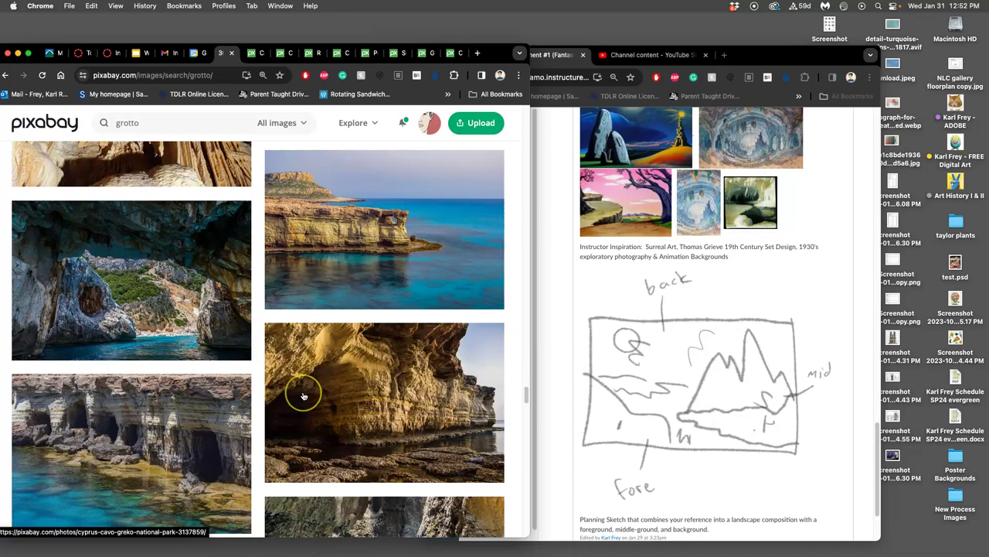
scroll(304, 396, down, 20)
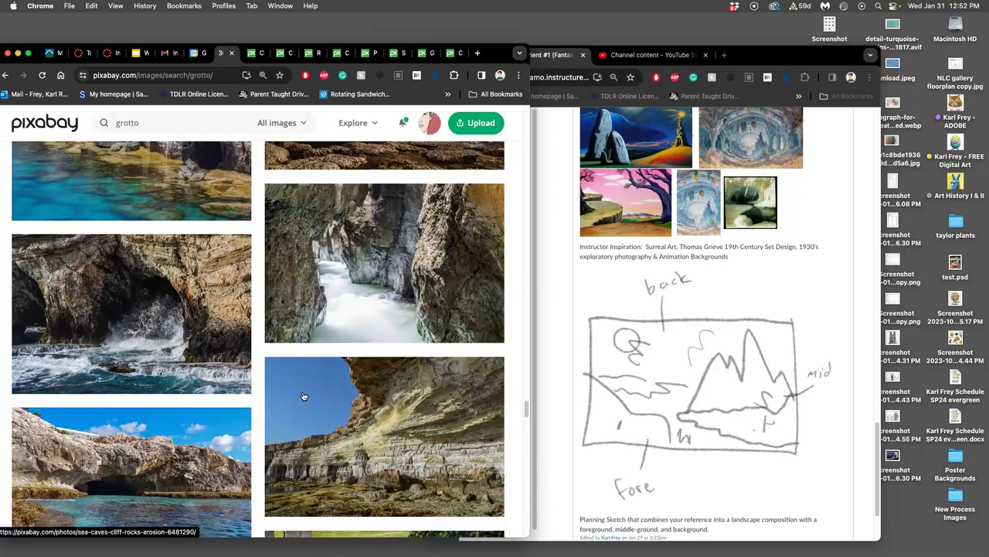
scroll(304, 396, down, 20)
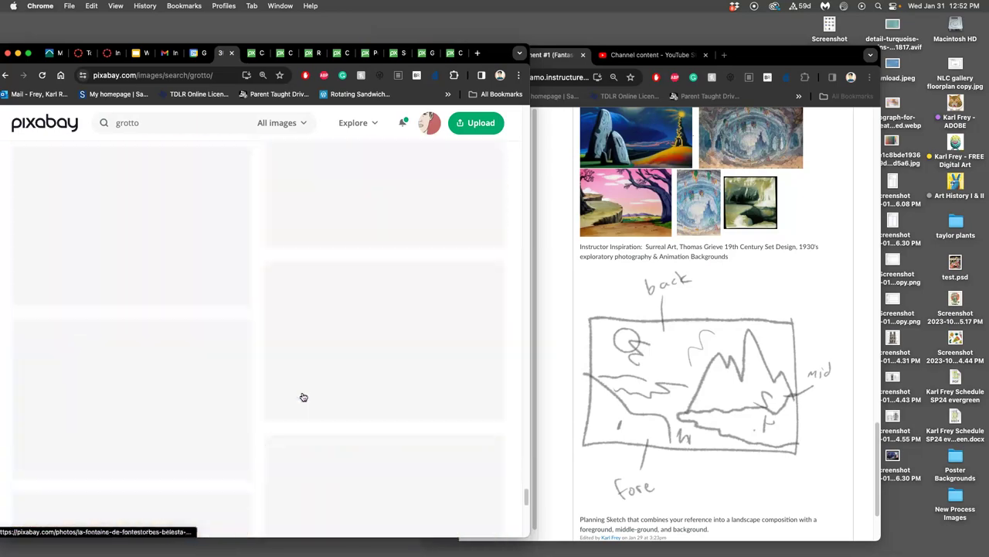
scroll(302, 396, down, 15)
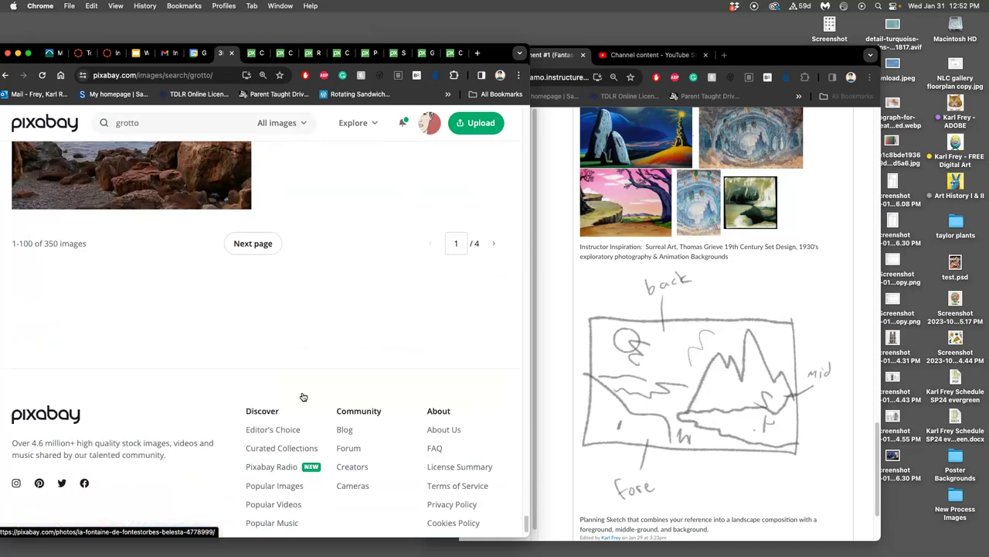
scroll(325, 356, up, 5)
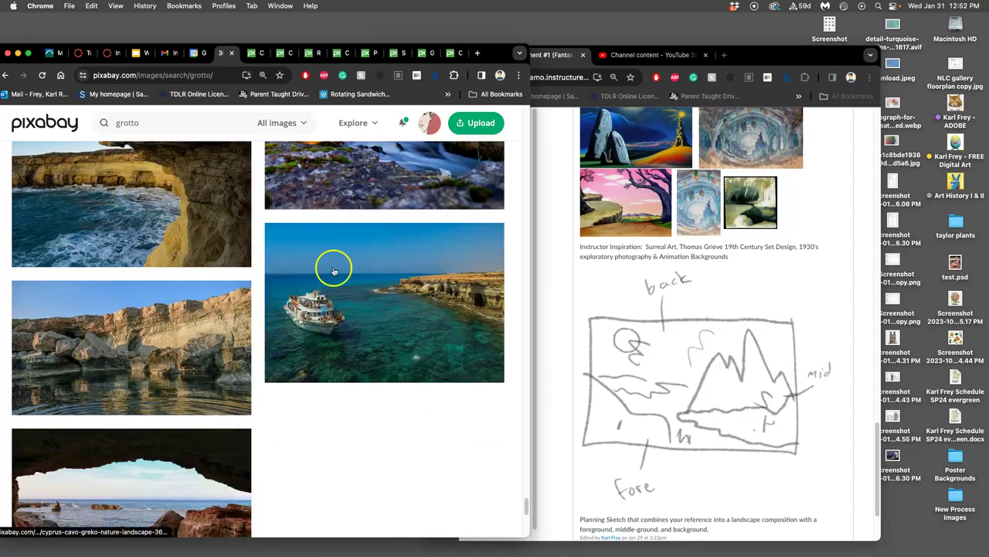
- Download the Frasassi cave photo at full size and the Tatry cave photo at 3248×2592
click(253, 52)
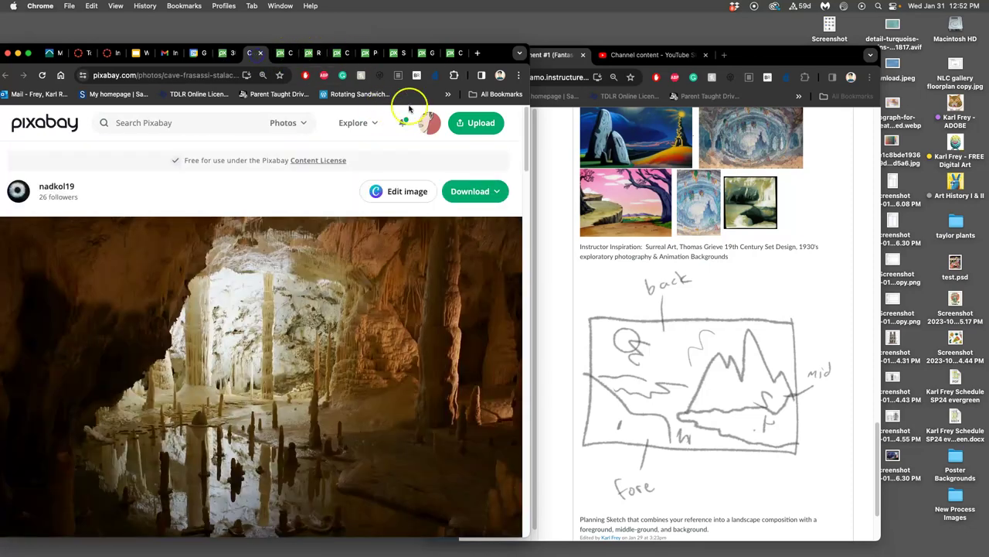
scroll(340, 176, down, 3)
scroll(338, 172, up, 2)
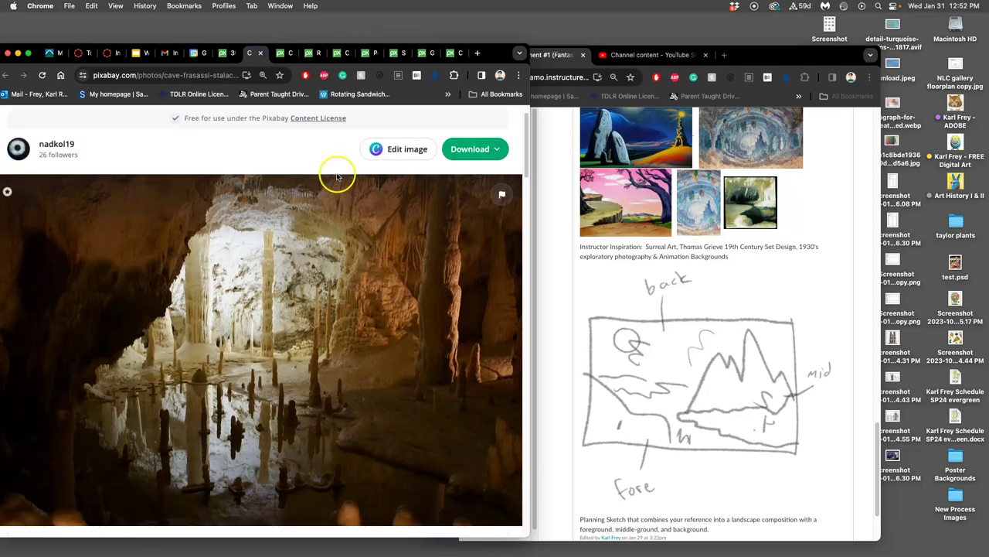
click(464, 159)
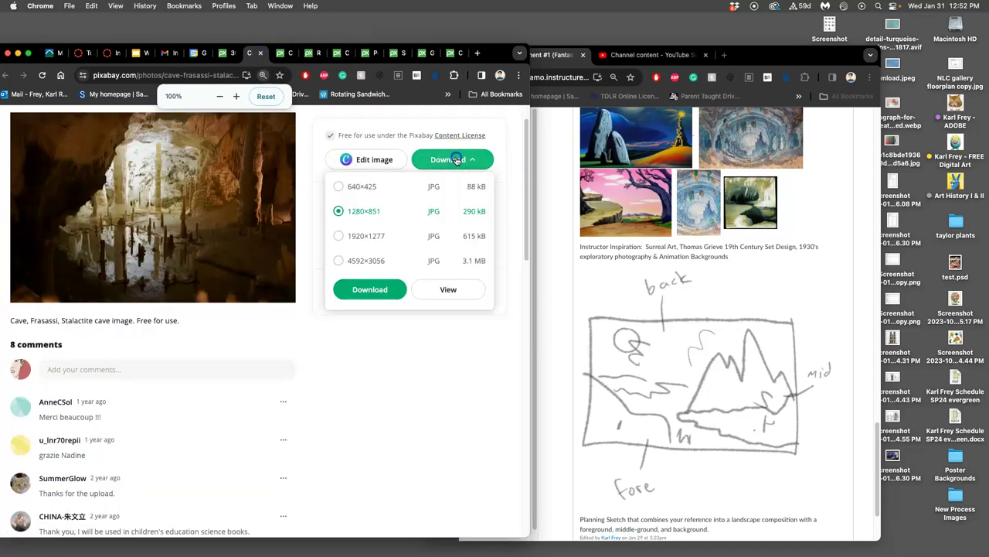
scroll(409, 185, up, 1)
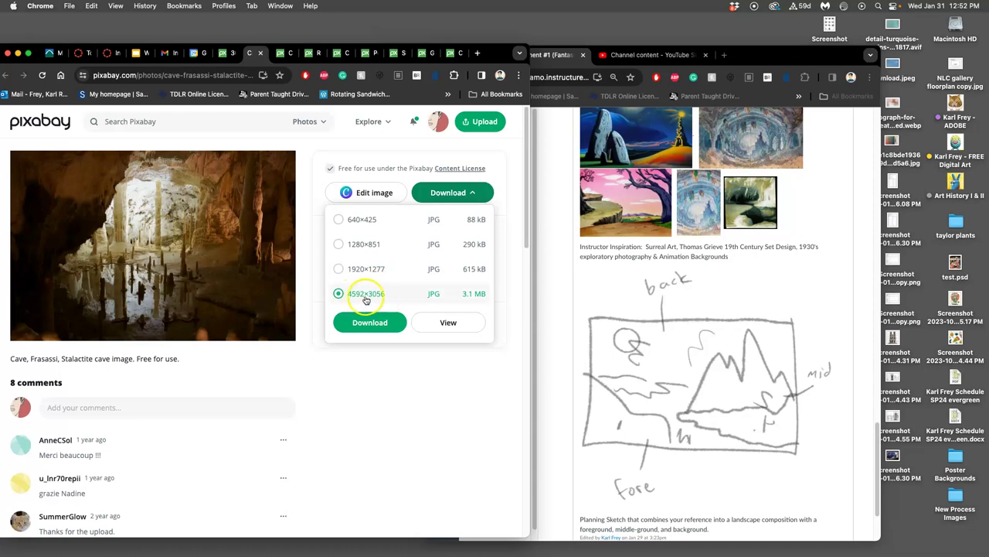
click(370, 322)
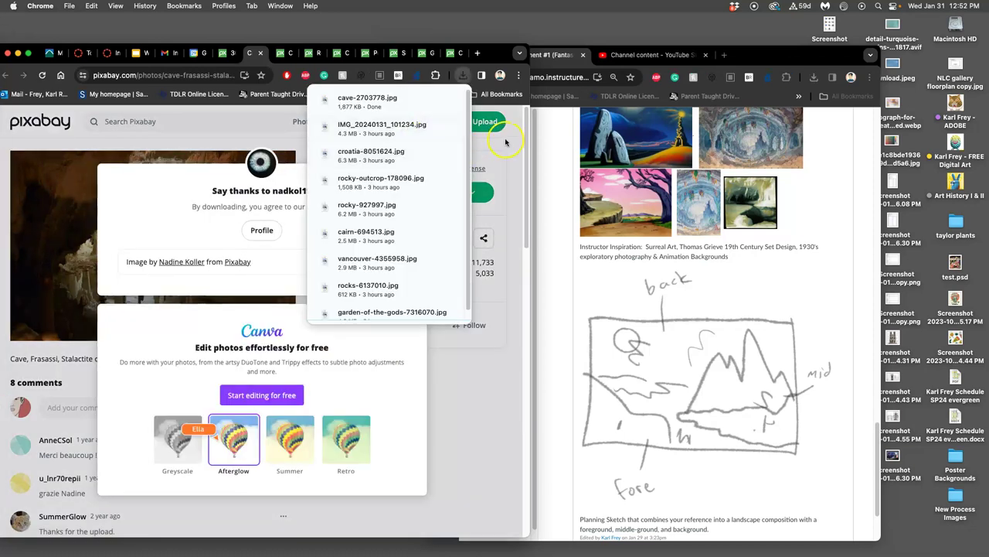
click(269, 52)
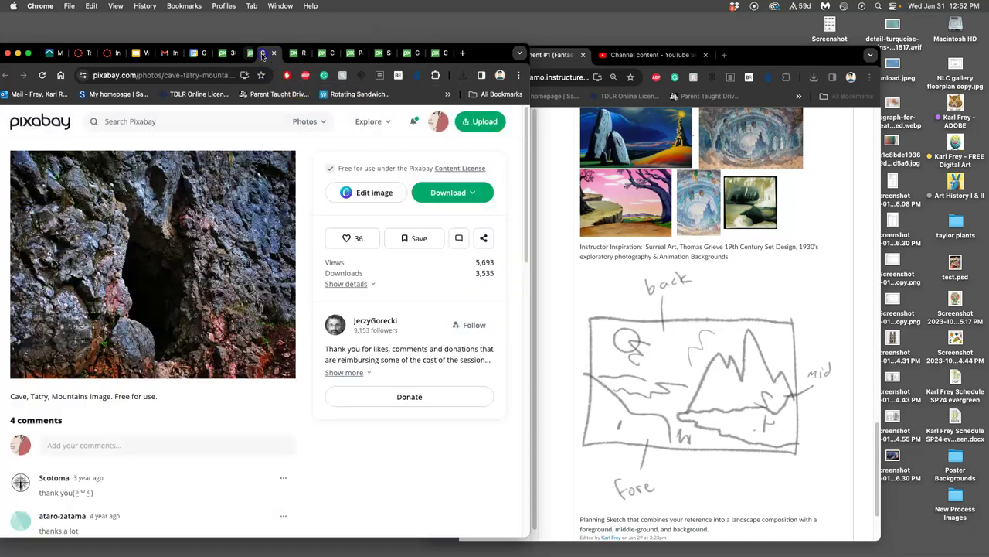
click(444, 194)
click(344, 293)
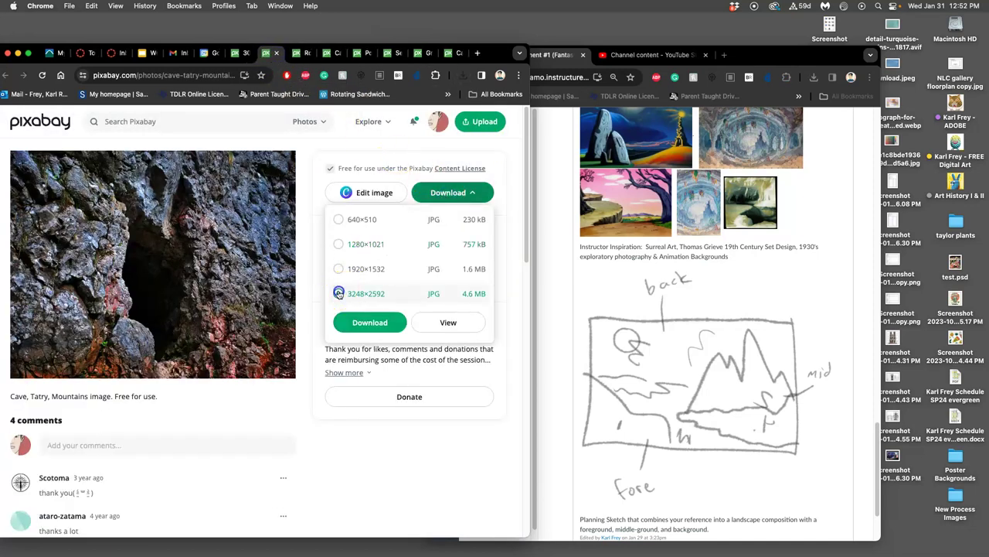
click(370, 322)
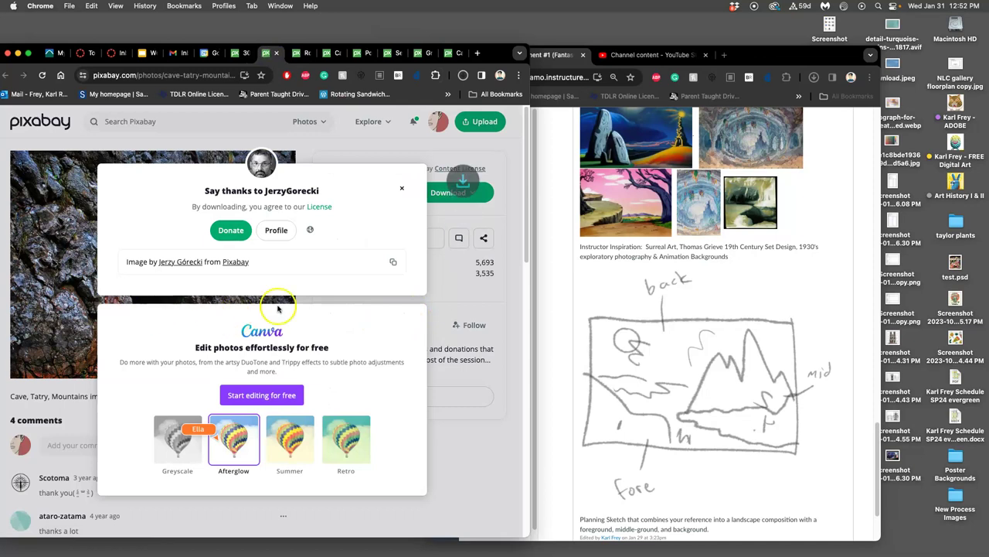
click(469, 152)
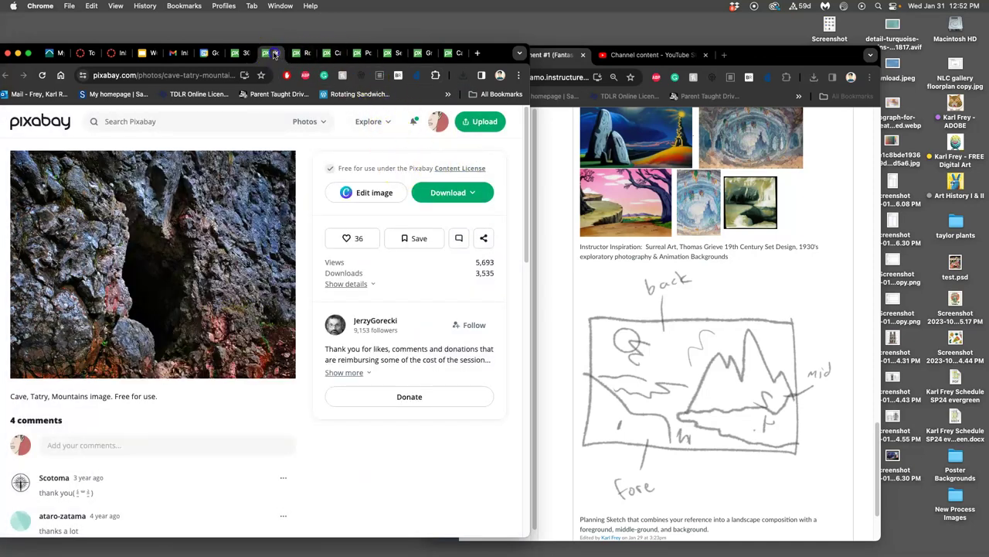
- Download the rock arch photo at 2073×1166 and the cavern stalactites photo at 4288×2848
click(300, 53)
click(447, 198)
click(339, 292)
click(358, 321)
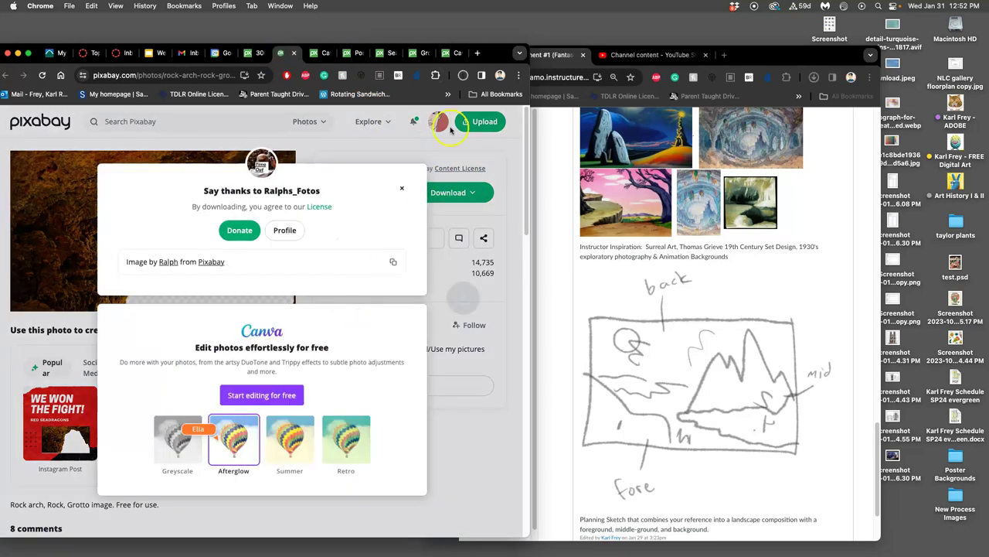
click(291, 52)
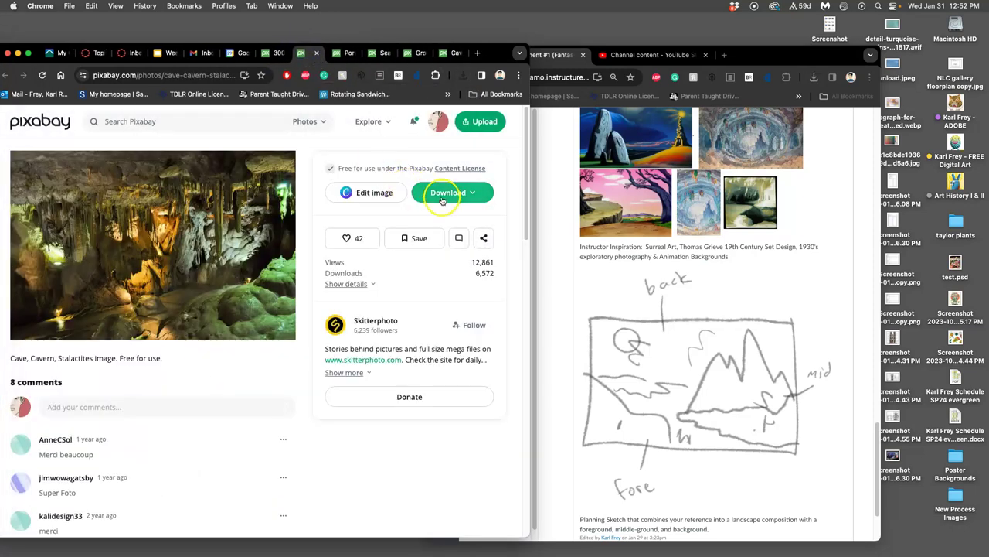
click(449, 193)
click(339, 293)
click(370, 322)
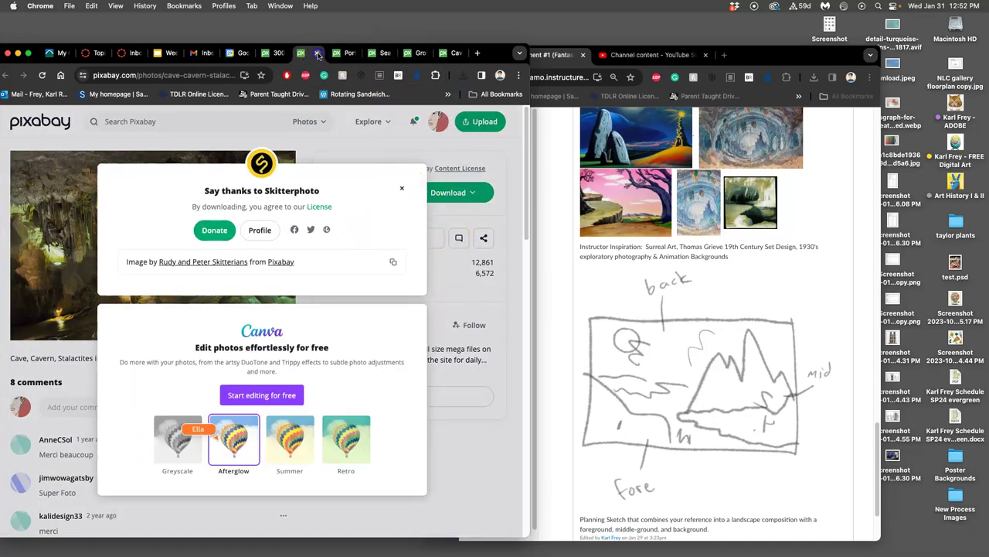
click(342, 53)
- Download the Portugal cave photo at 5760×3840 and the sea cave photo at 5377×3585
click(442, 194)
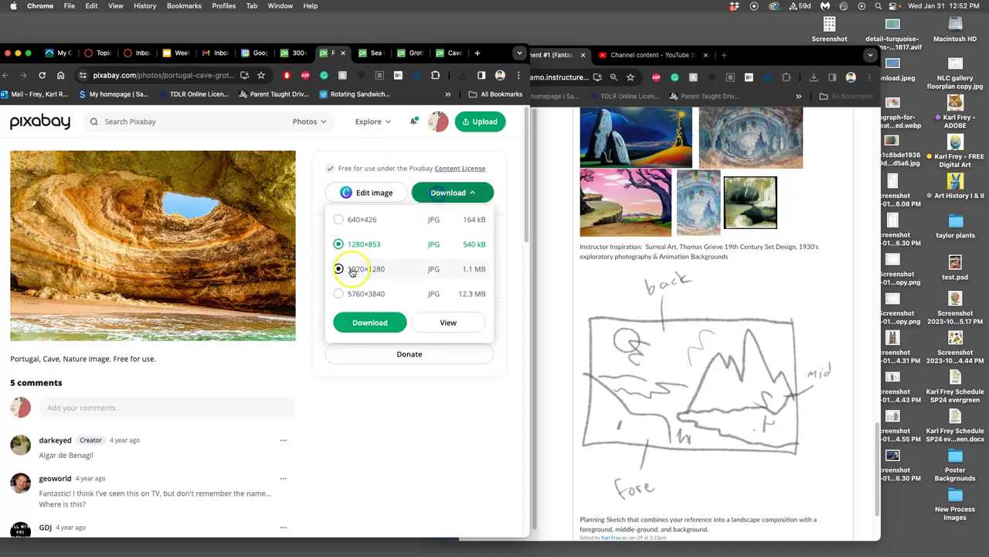
click(339, 295)
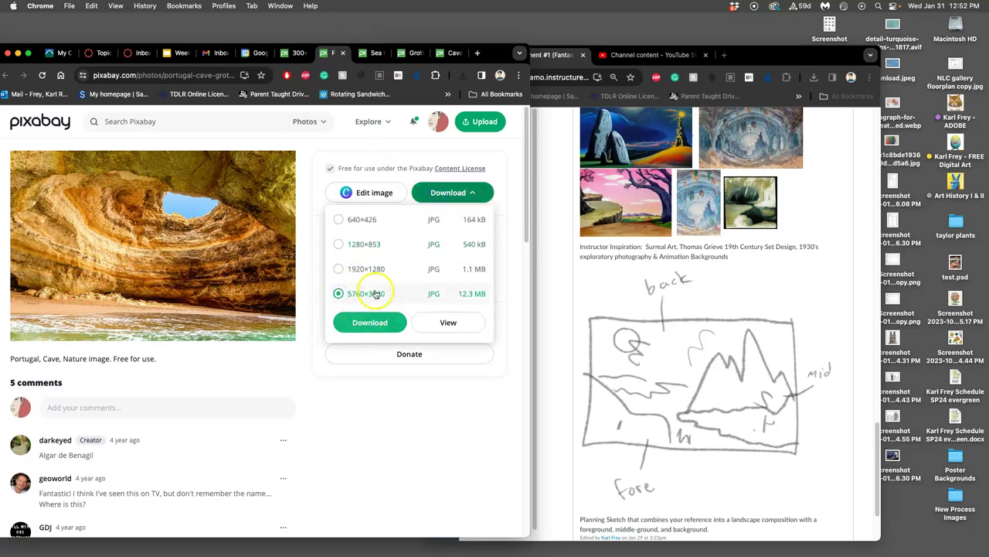
click(366, 273)
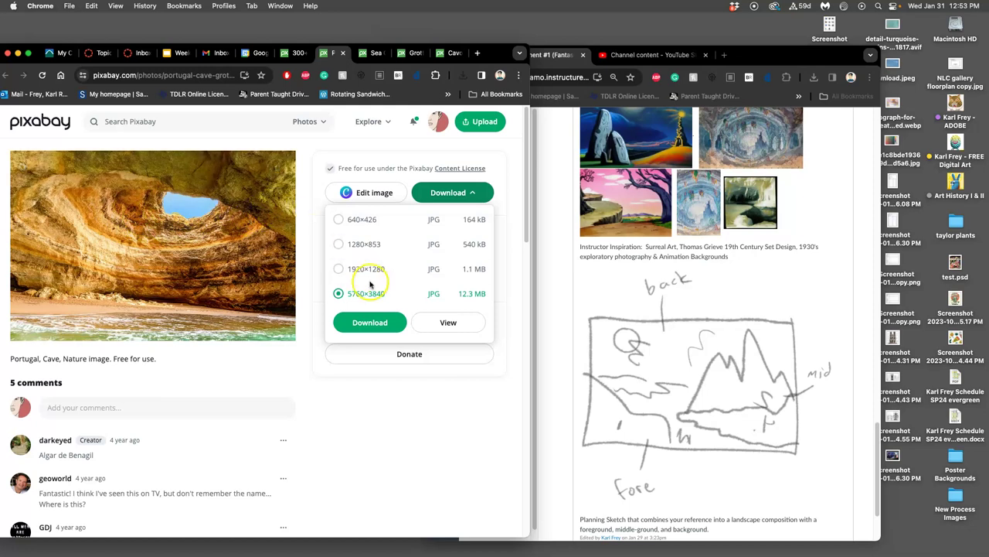
click(370, 321)
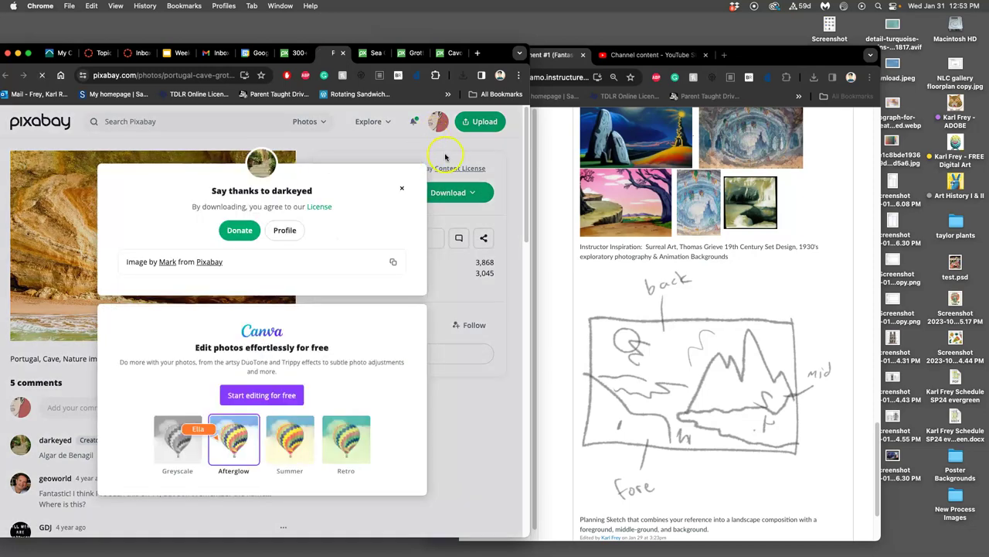
click(374, 54)
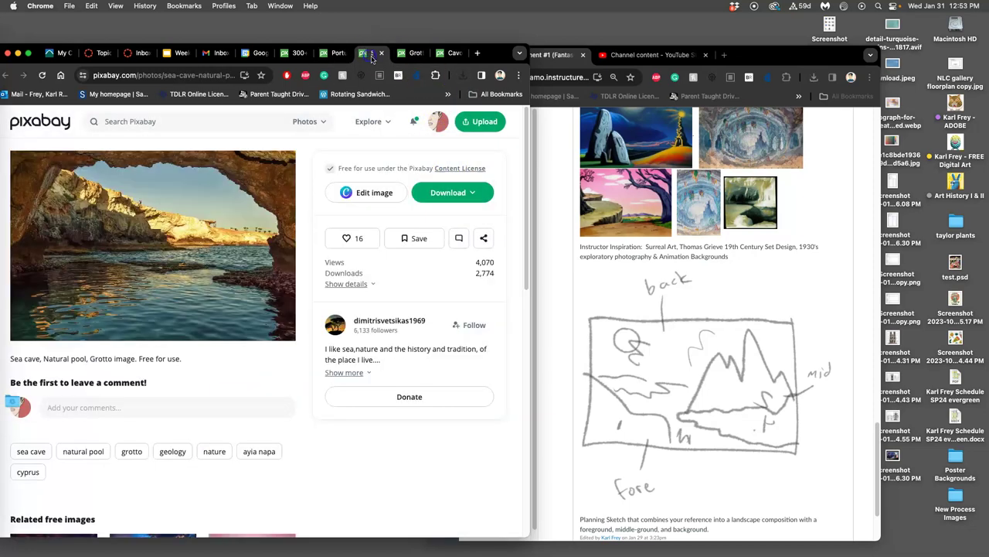
click(449, 192)
click(339, 293)
click(369, 322)
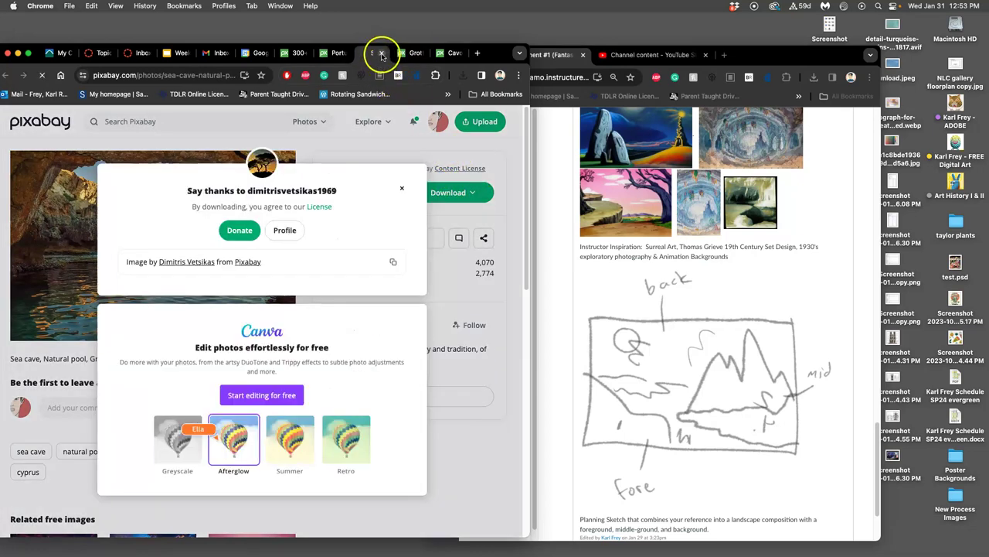
click(381, 53)
- Download the Provence grotto (5472×3648) and Cavo Greko (5847×3893) photos and close the remaining tabs
click(449, 192)
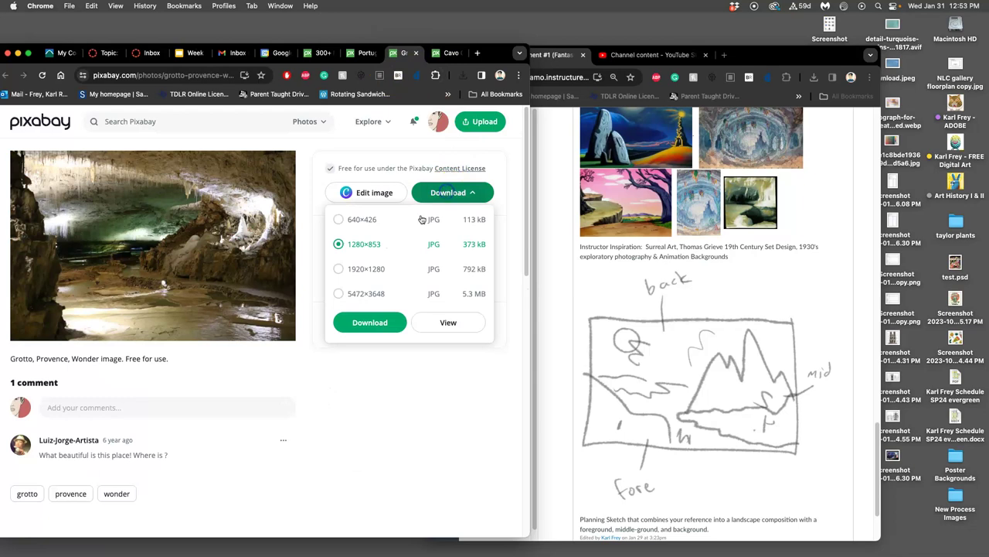
click(338, 293)
click(354, 320)
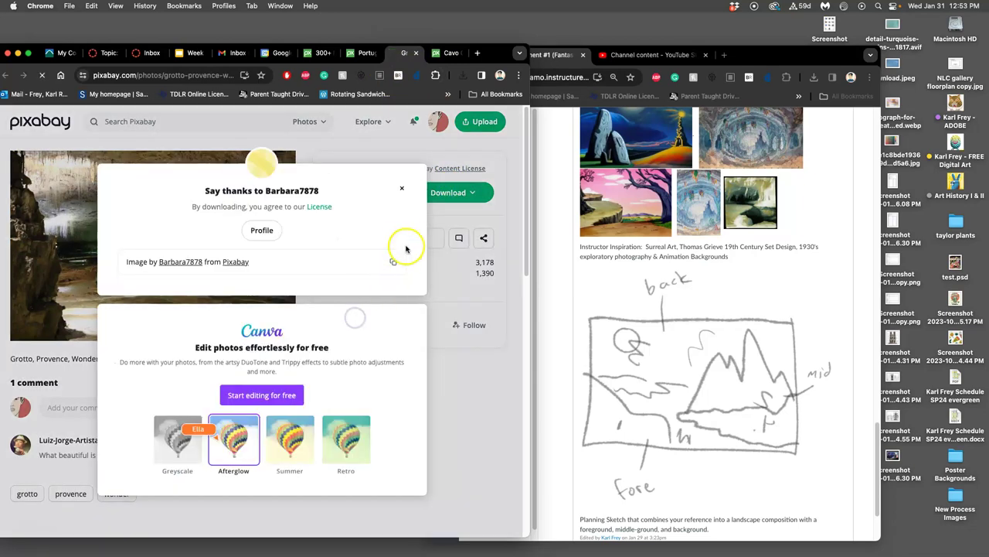
click(416, 53)
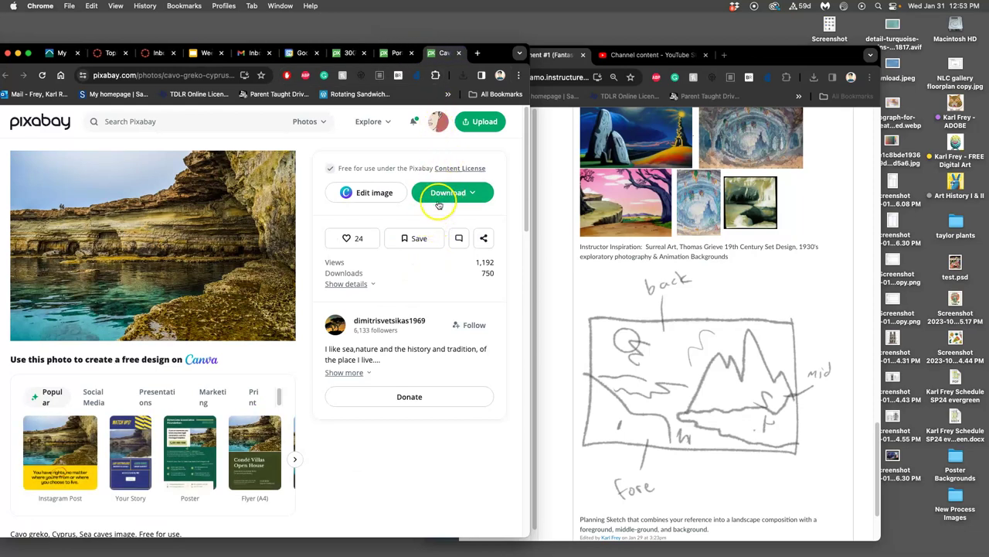
click(451, 192)
click(339, 294)
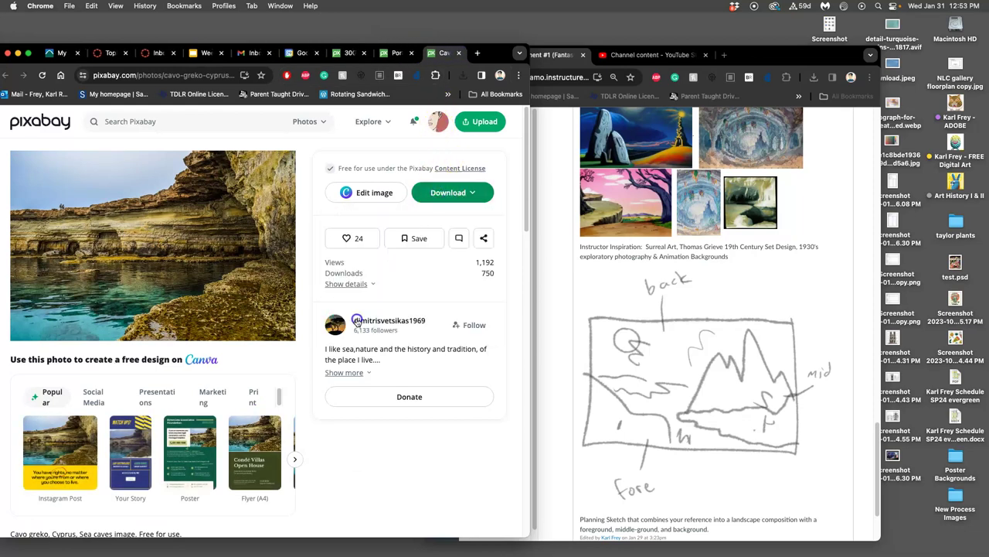
click(364, 320)
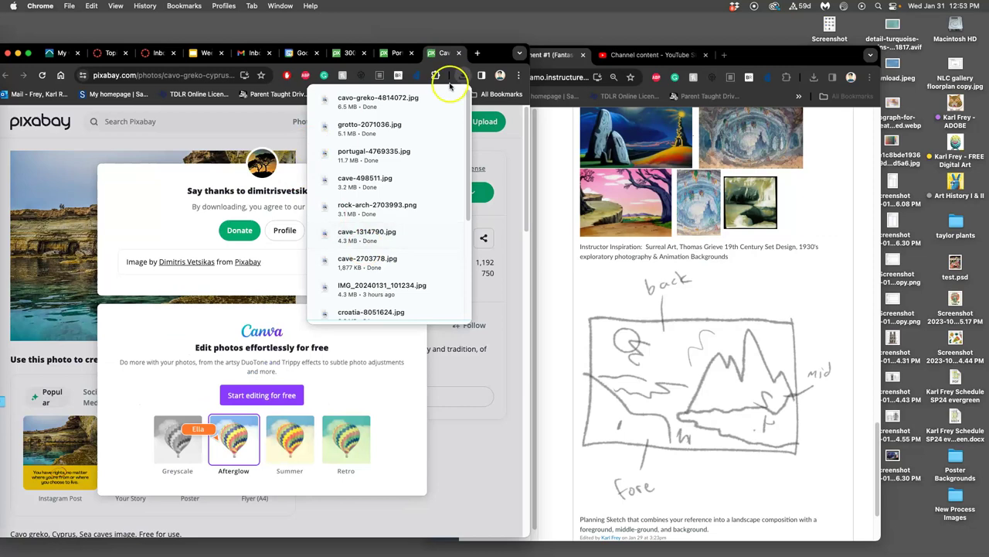
click(459, 52)
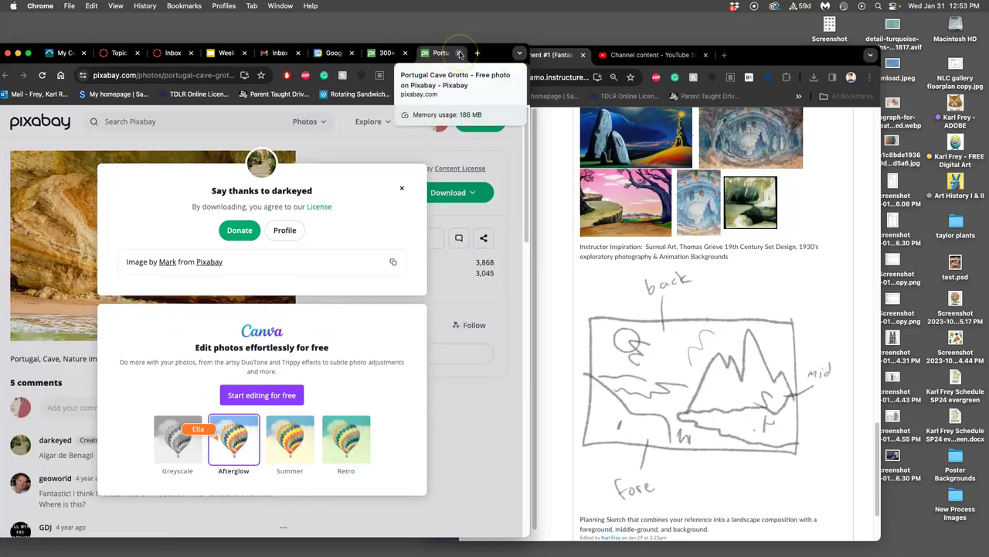
click(459, 53)
scroll(348, 197, up, 10)
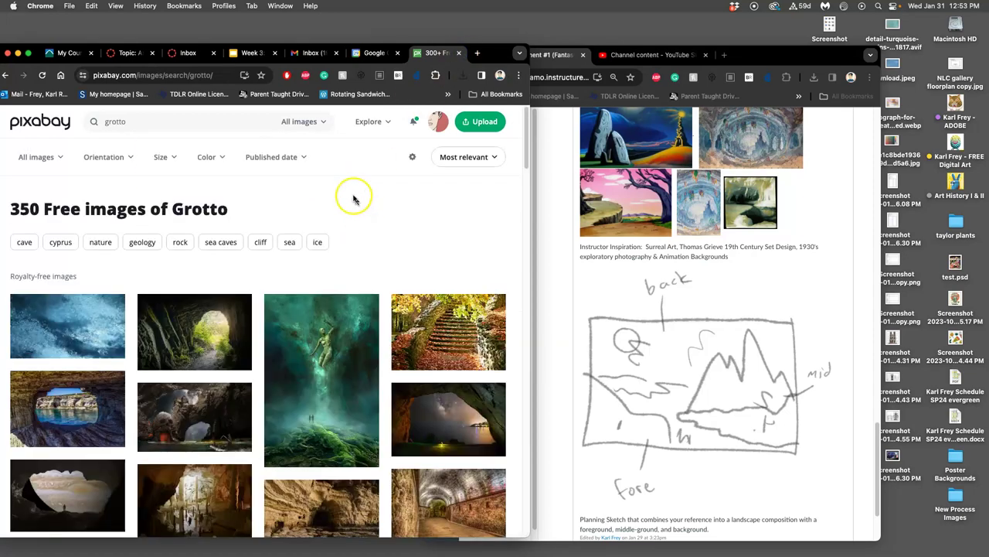
- Minimise the Pixabay browser and open the Downloads folder in Finder from the Dock stack
click(17, 53)
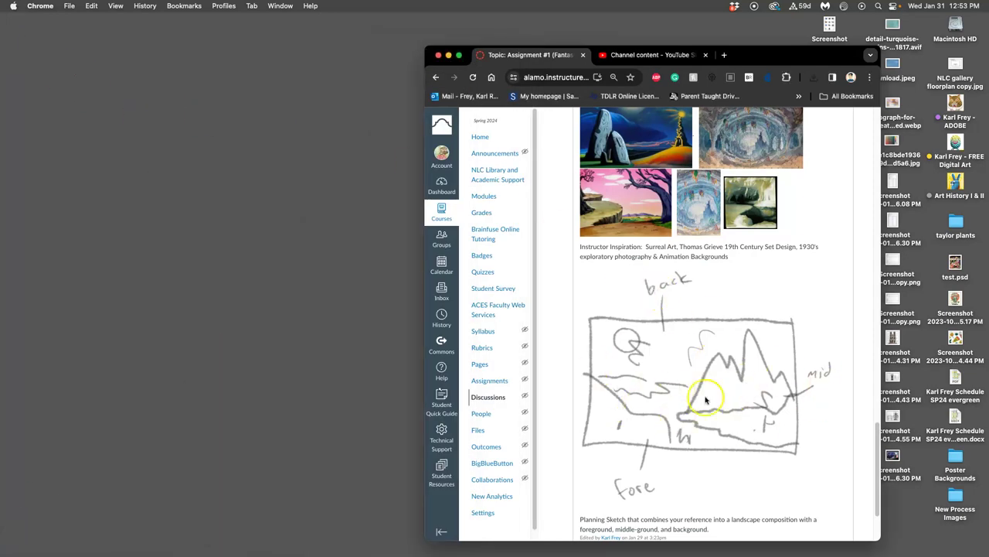
mouse_move(3, 417)
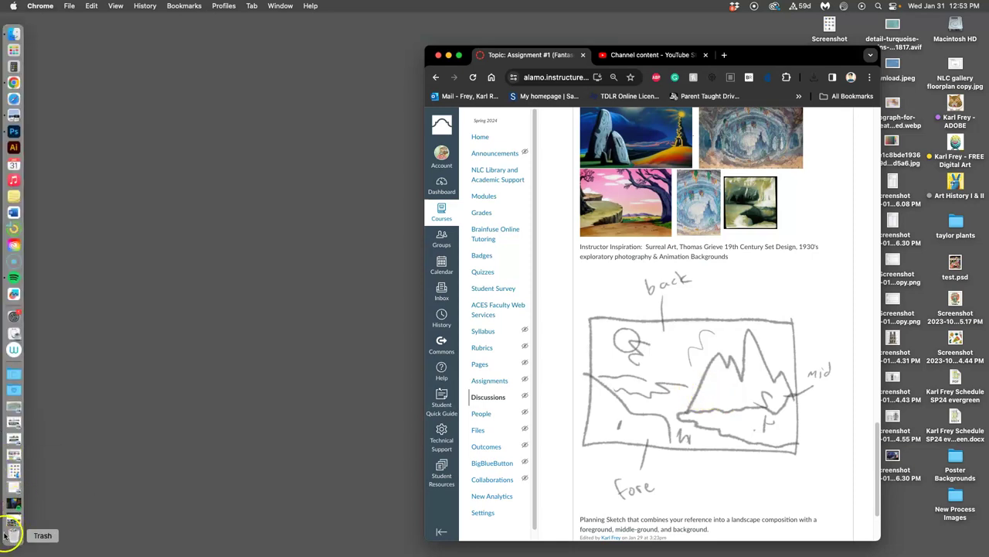
click(14, 389)
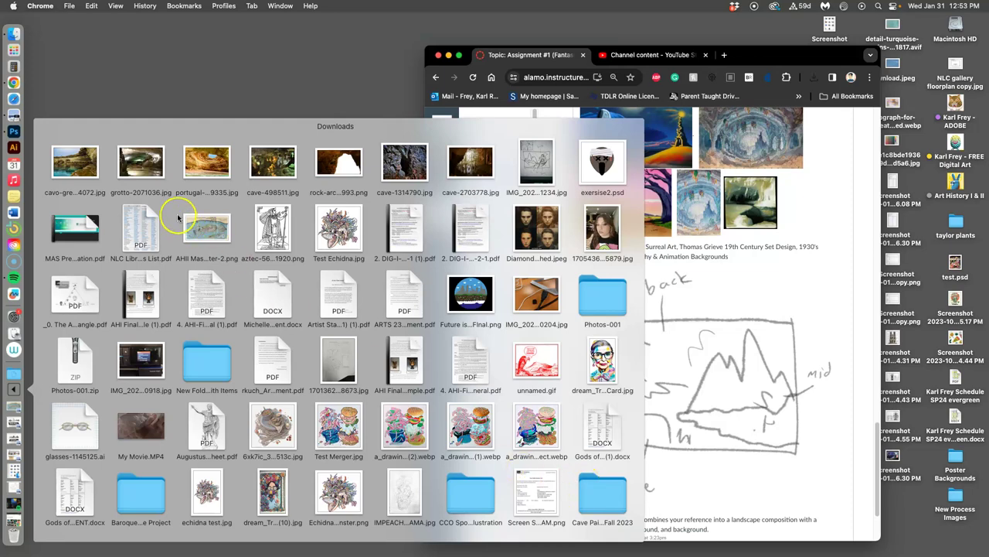
scroll(541, 501, down, 10)
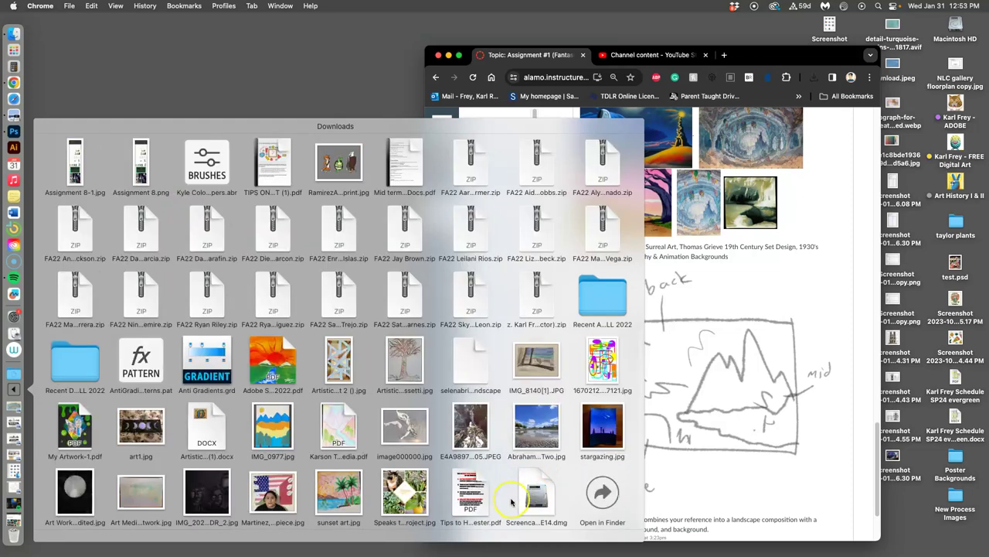
click(603, 492)
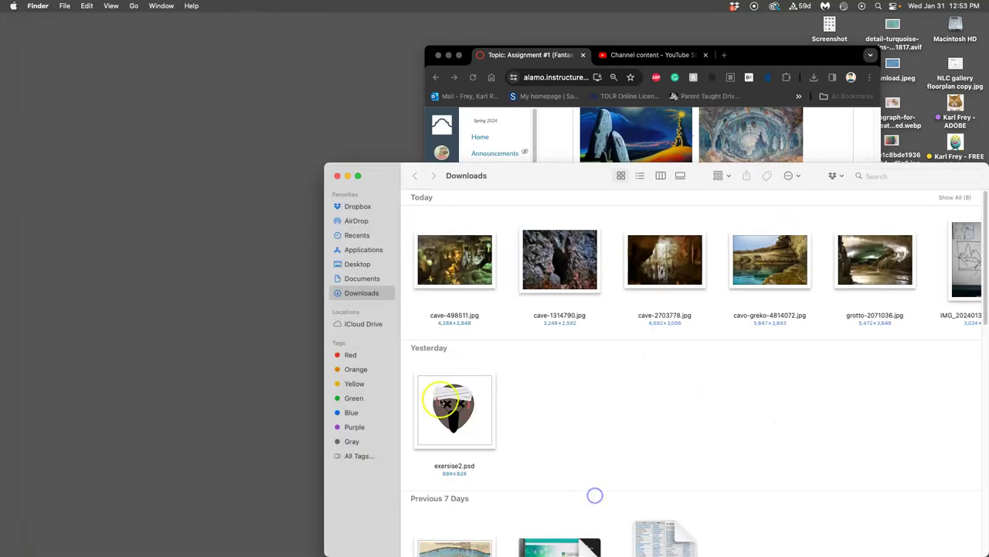
- Move the cave, grotto, Portugal and rock-arch photos from Downloads to the desktop and close Finder
click(951, 198)
drag(931, 252, 453, 320)
drag(471, 270, 85, 116)
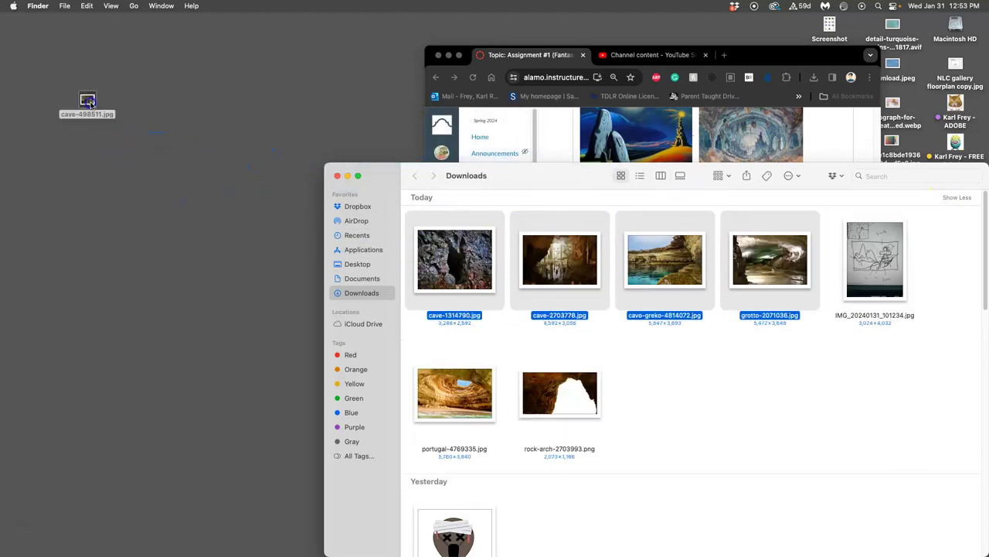
drag(729, 259, 186, 228)
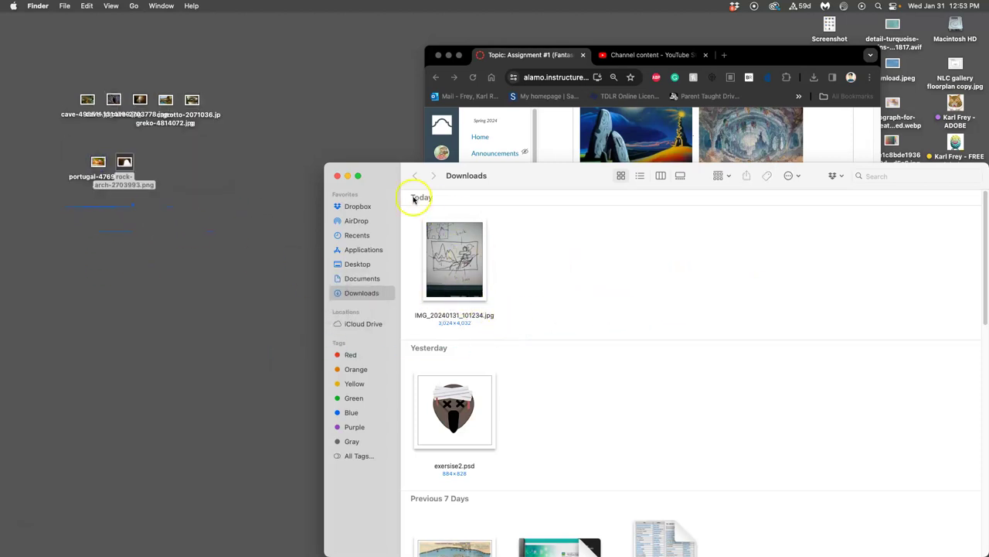
click(337, 176)
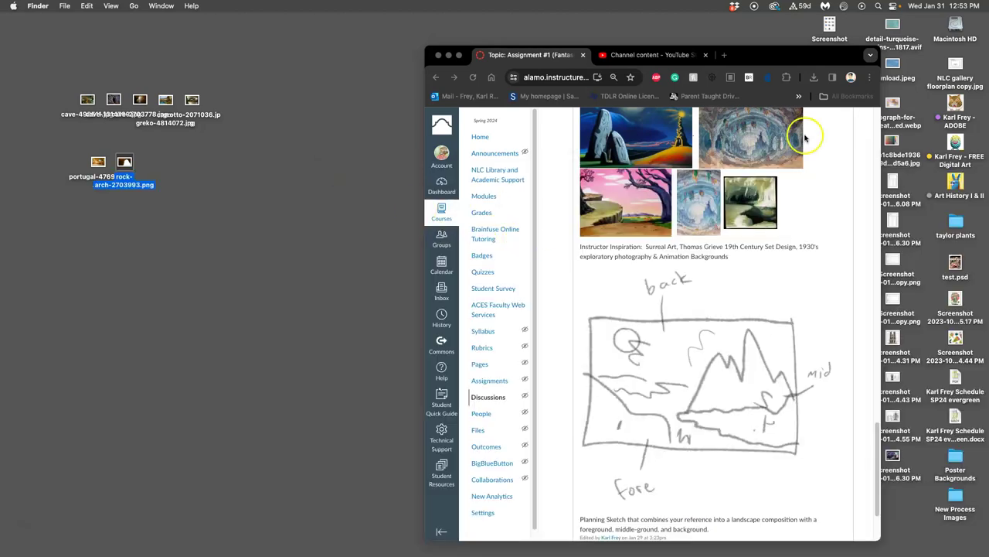
- Copy the SP24 class folder from the course folder onto the desktop
drag(797, 54, 644, 58)
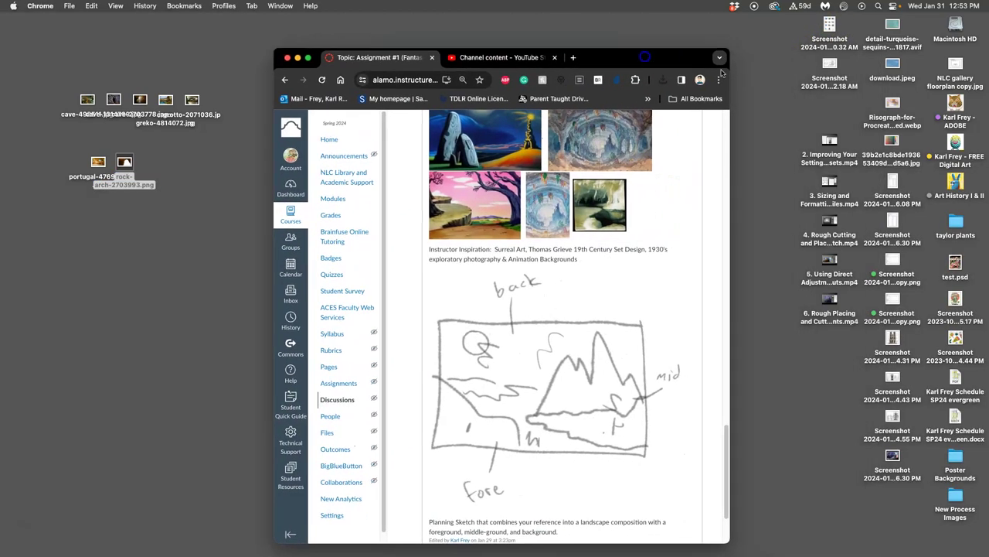
double_click(956, 143)
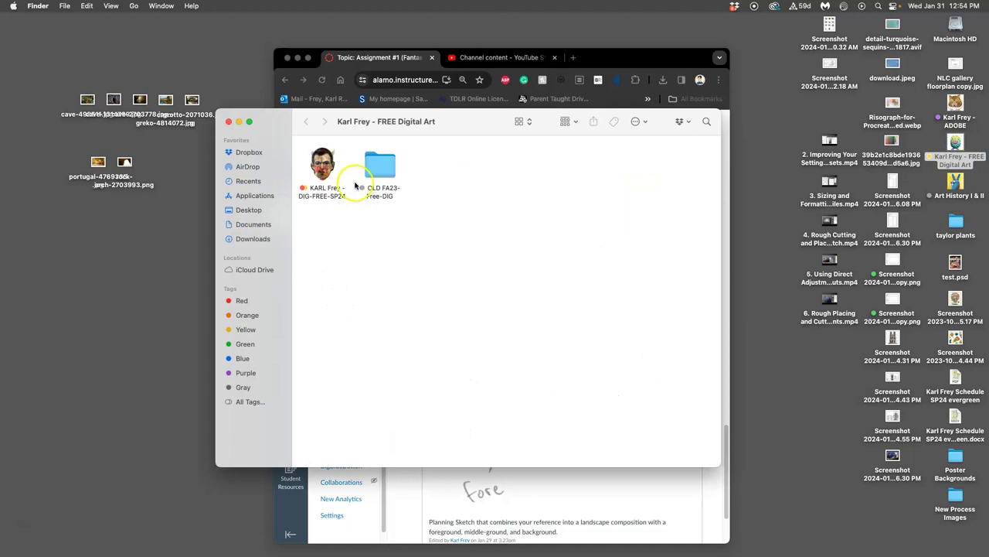
drag(347, 180, 226, 48)
click(229, 122)
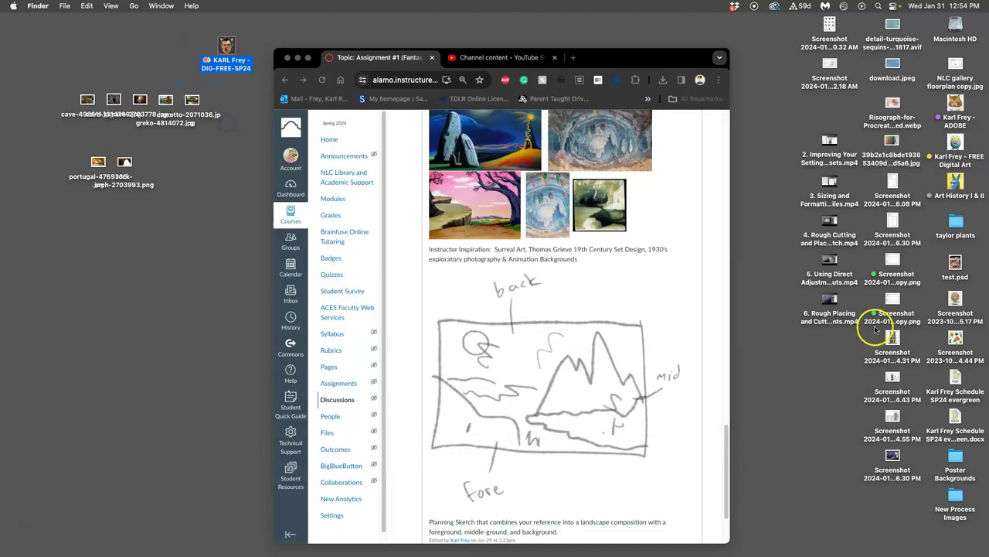
mouse_move(817, 144)
mouse_down()
mouse_move(830, 302)
mouse_move(6, 537)
mouse_up()
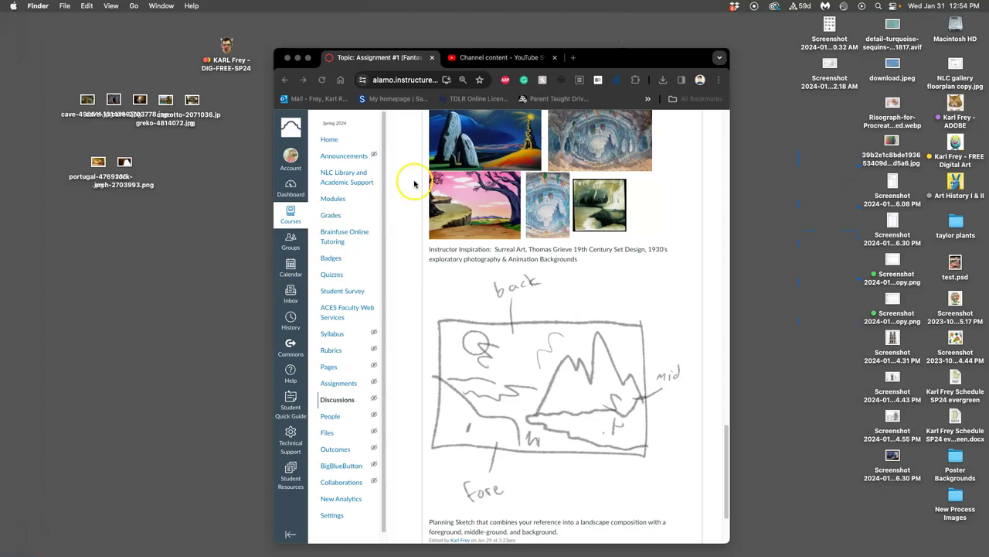
drag(315, 54, 612, 265)
- Move the seven desktop photos into SP24's Assign #1 folder, replacing cave-498511 and cave-2703778
double_click(241, 66)
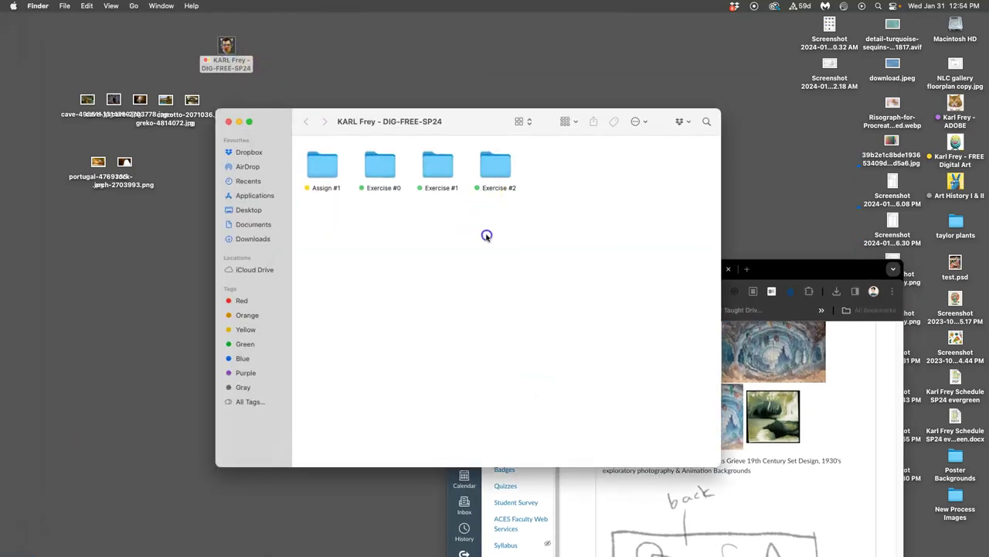
double_click(323, 172)
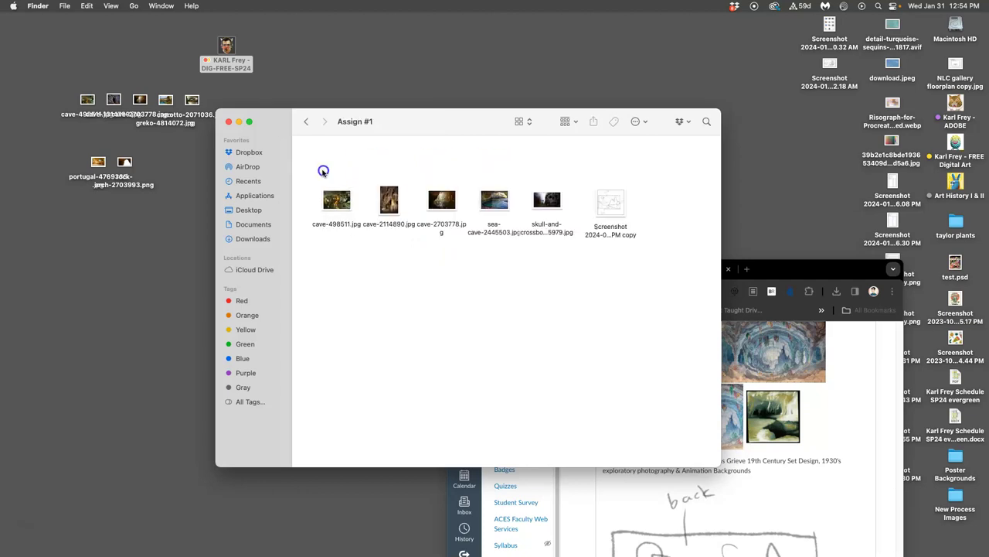
click(120, 163)
drag(192, 93, 72, 165)
drag(188, 99, 516, 286)
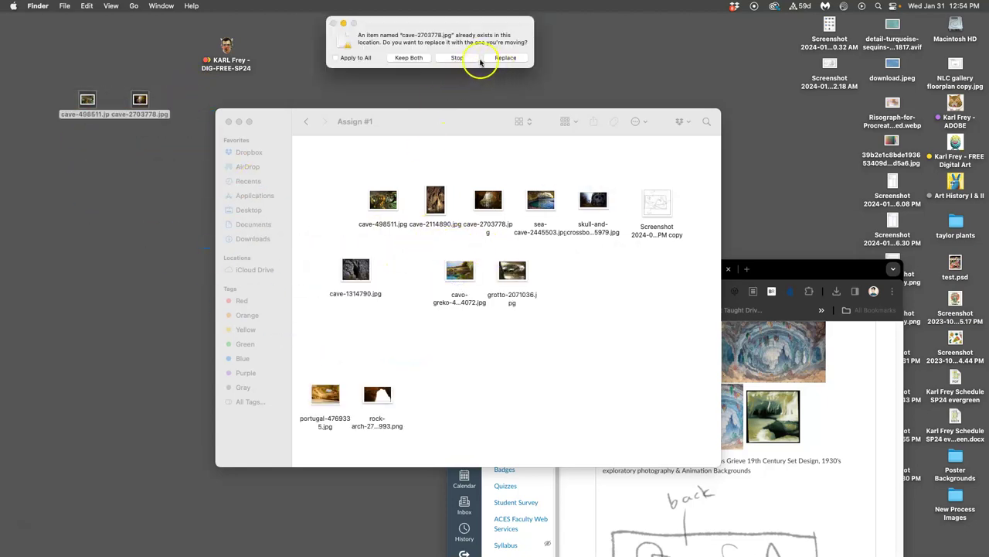
click(506, 58)
click(506, 56)
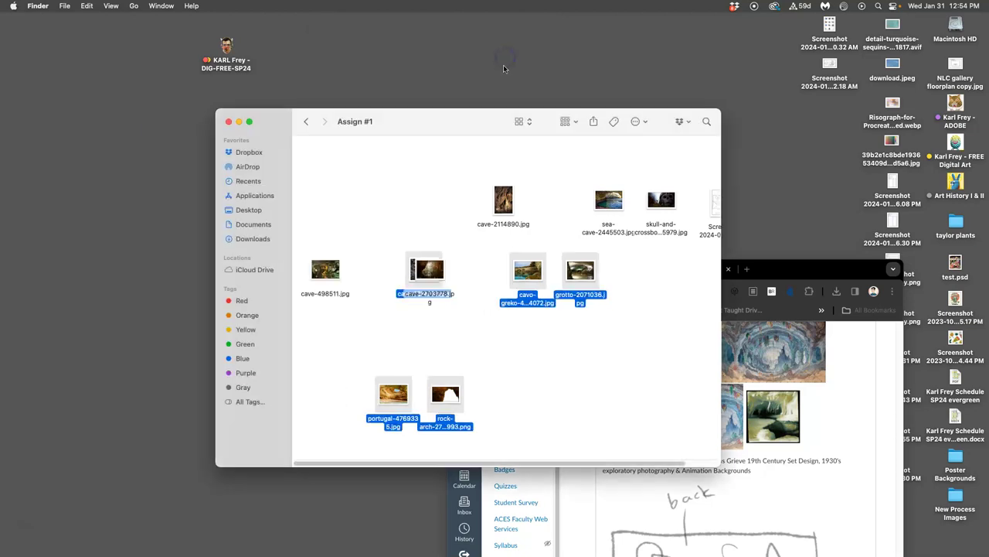
drag(542, 124, 444, 81)
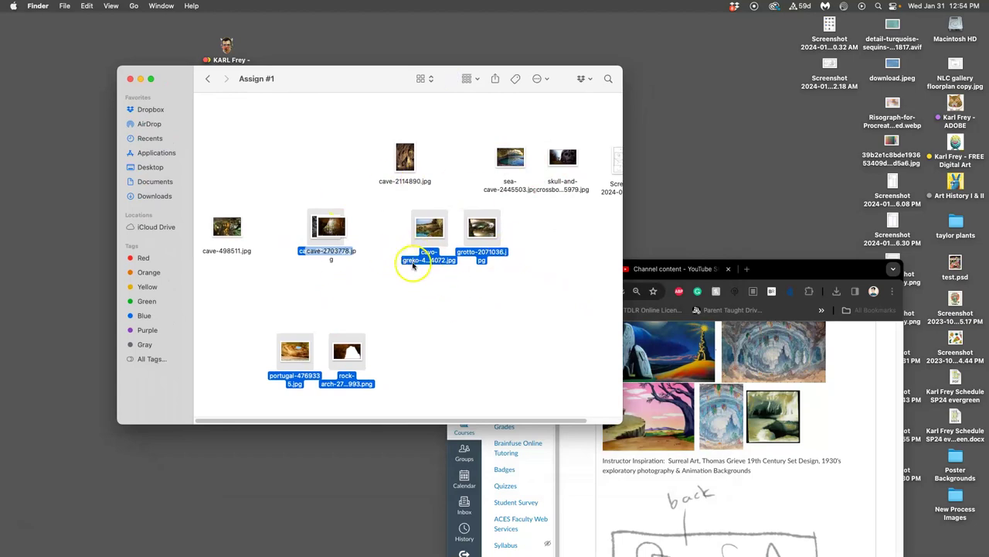
- Group the Assign #1 folder's files by name in Finder's view options
click(542, 79)
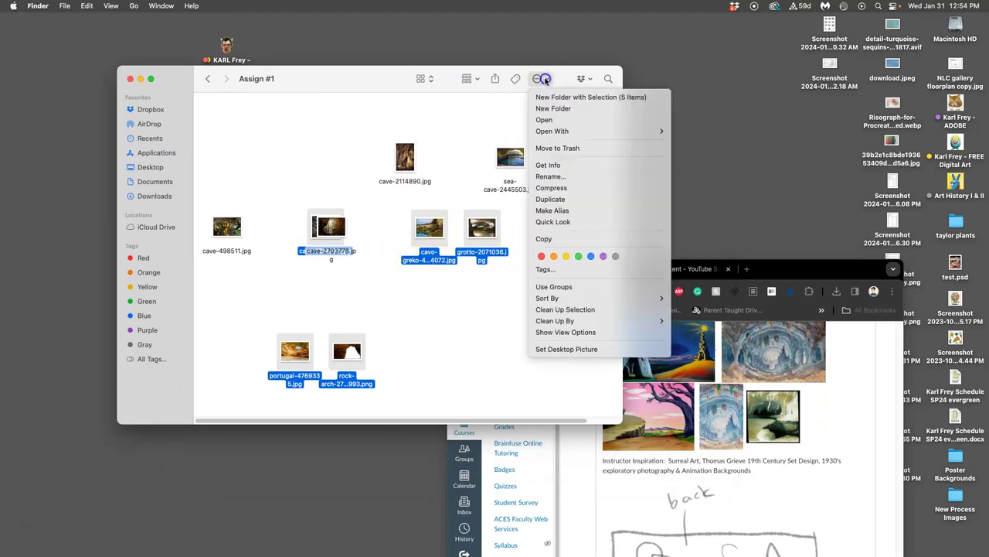
click(568, 333)
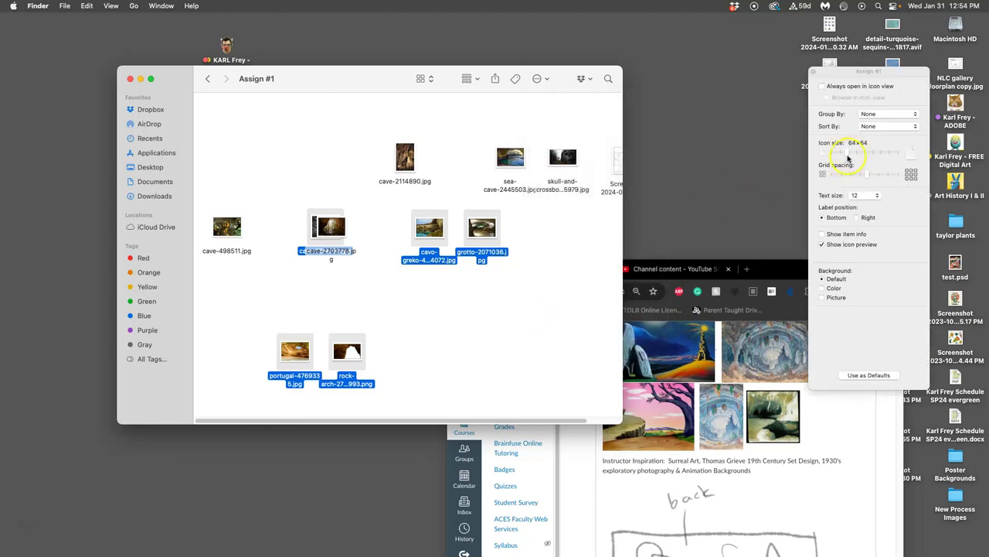
click(874, 116)
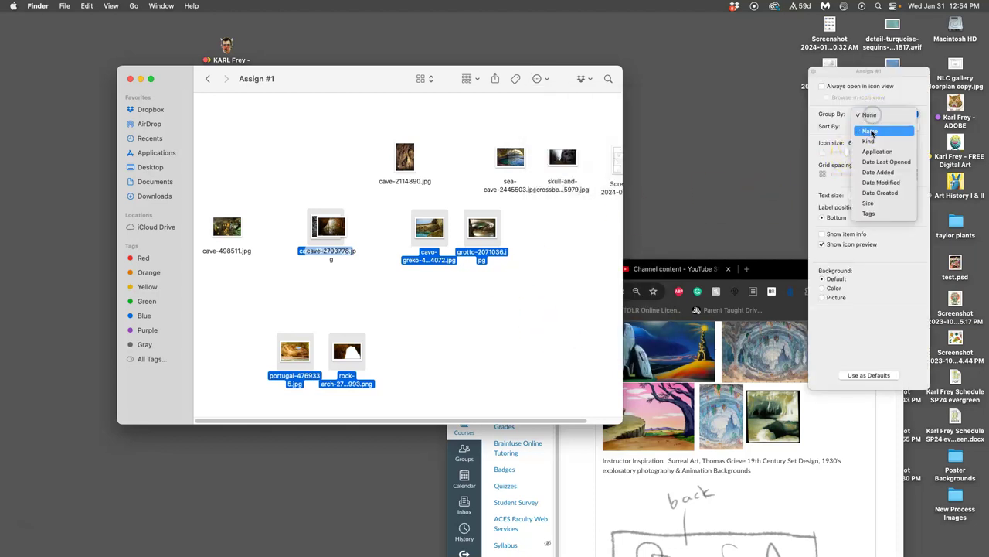
click(873, 126)
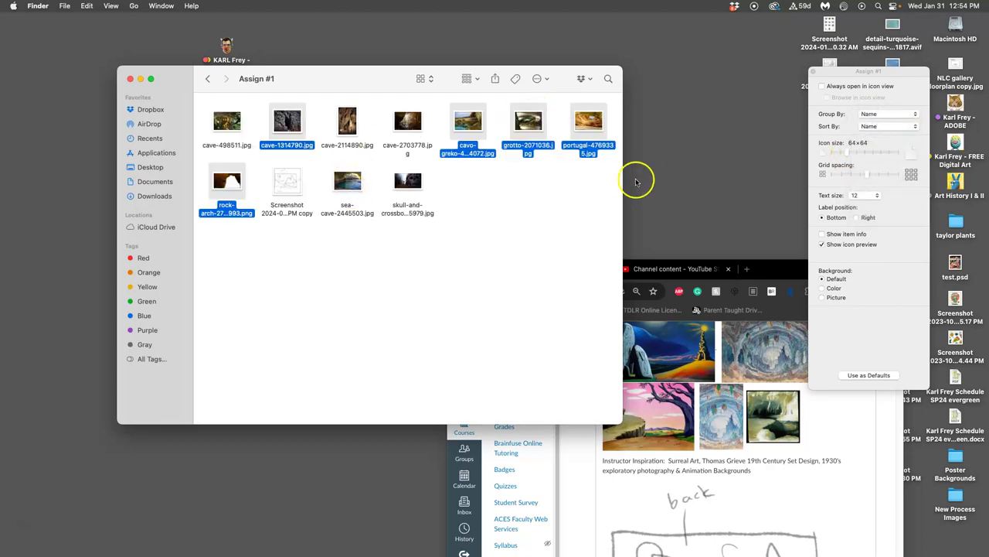
- Make the Assign #1 window narrower and taller, and move it to the top-left
drag(623, 189, 472, 189)
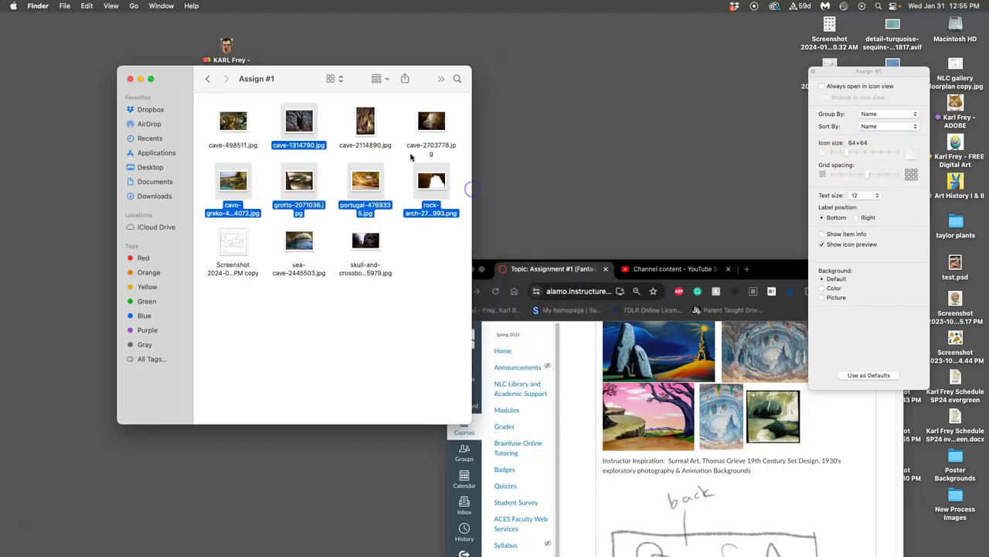
drag(359, 88, 203, 44)
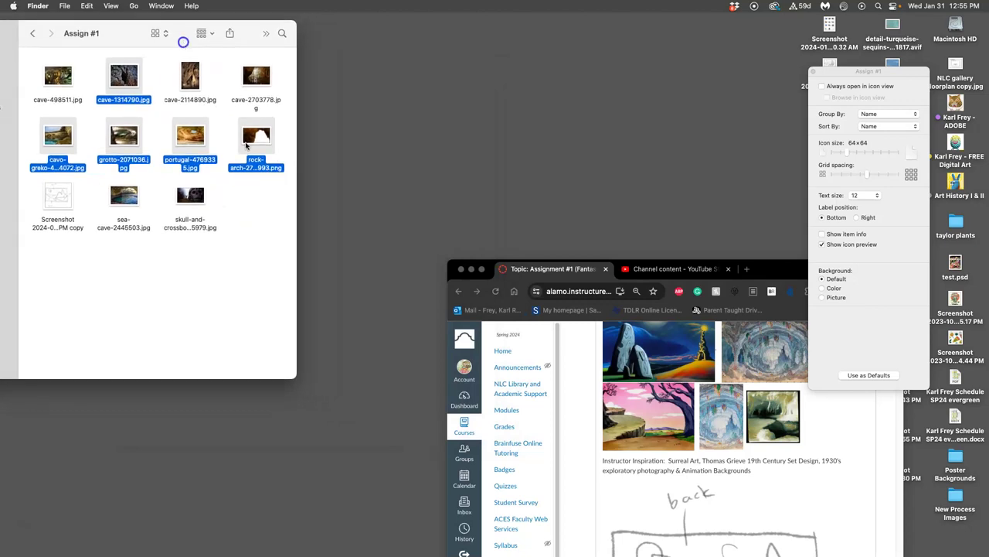
drag(314, 378, 329, 549)
- Set the icon size to 164×164, close the view options, then recheck and close them
drag(849, 156, 824, 175)
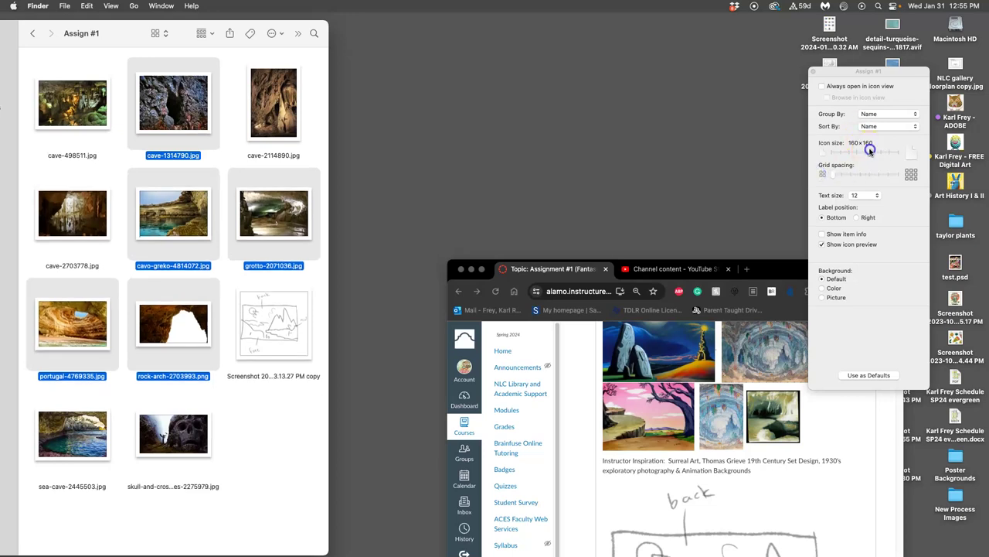
drag(870, 150, 872, 150)
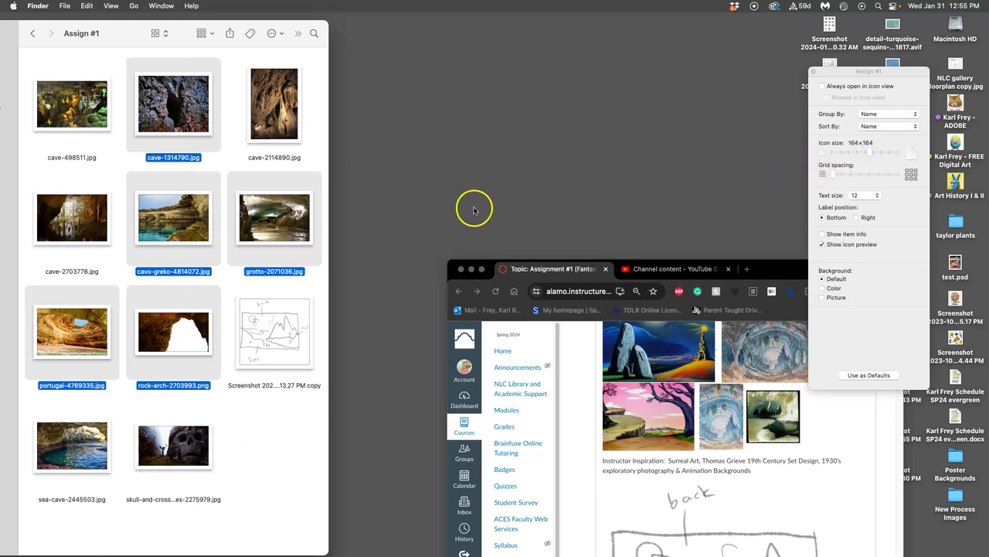
click(703, 116)
click(812, 71)
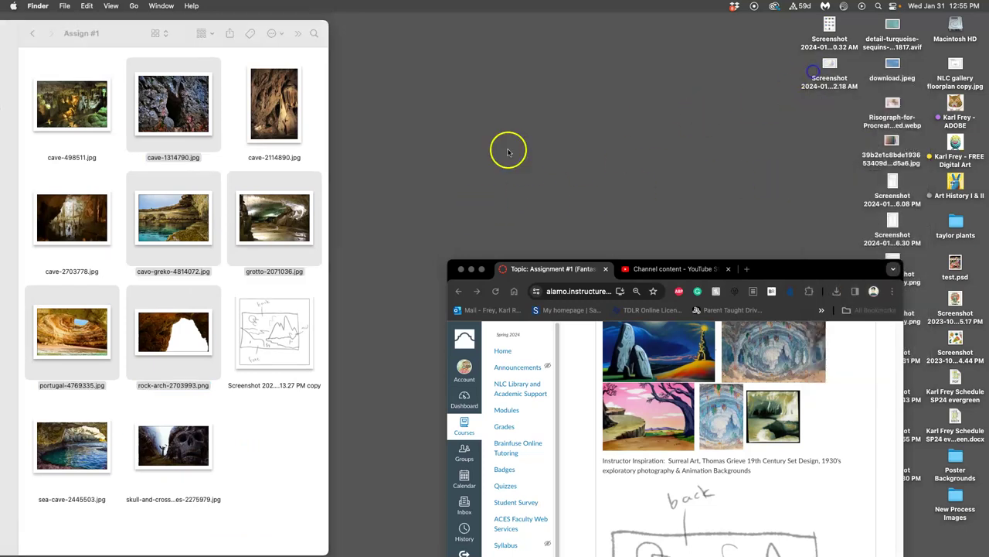
click(242, 123)
click(276, 33)
click(290, 131)
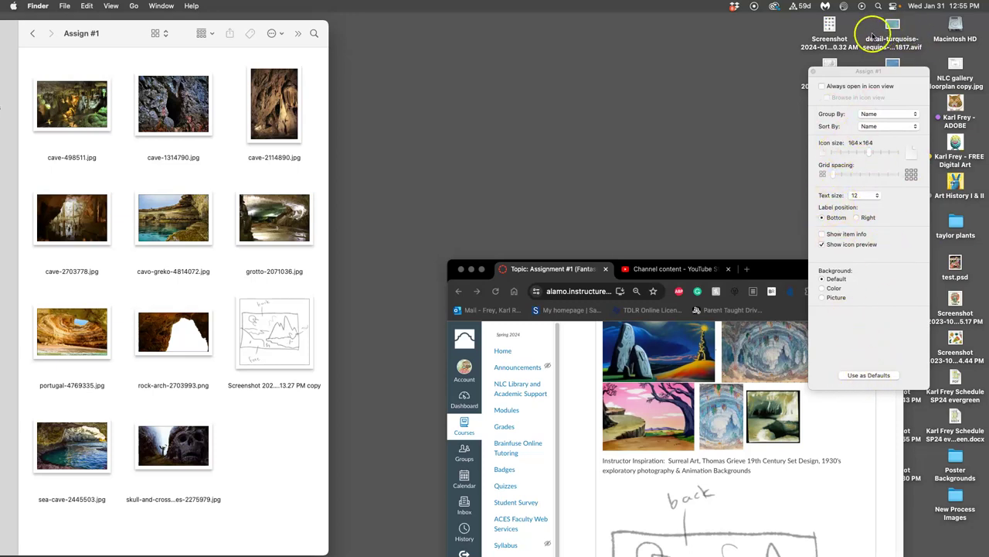
click(812, 71)
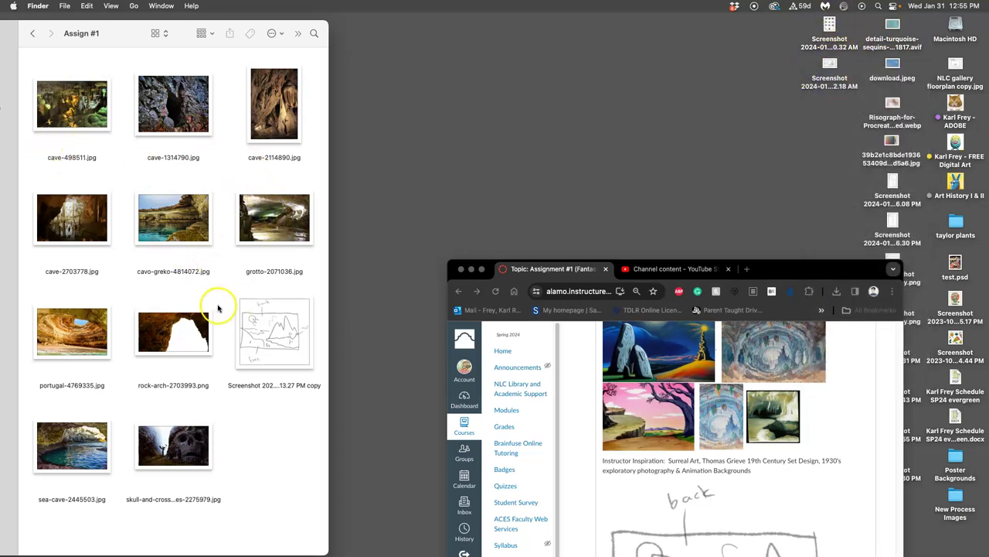
- Open the sketch screenshot in Adobe Photoshop 2024, pick the Brush tool and re-dock the tools panel
right_click(268, 338)
mouse_move(421, 327)
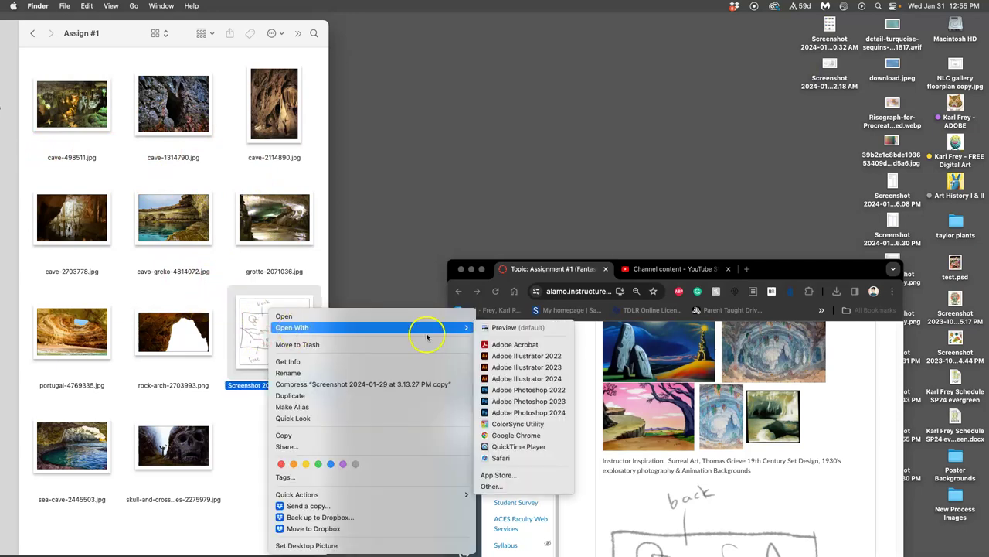
click(539, 413)
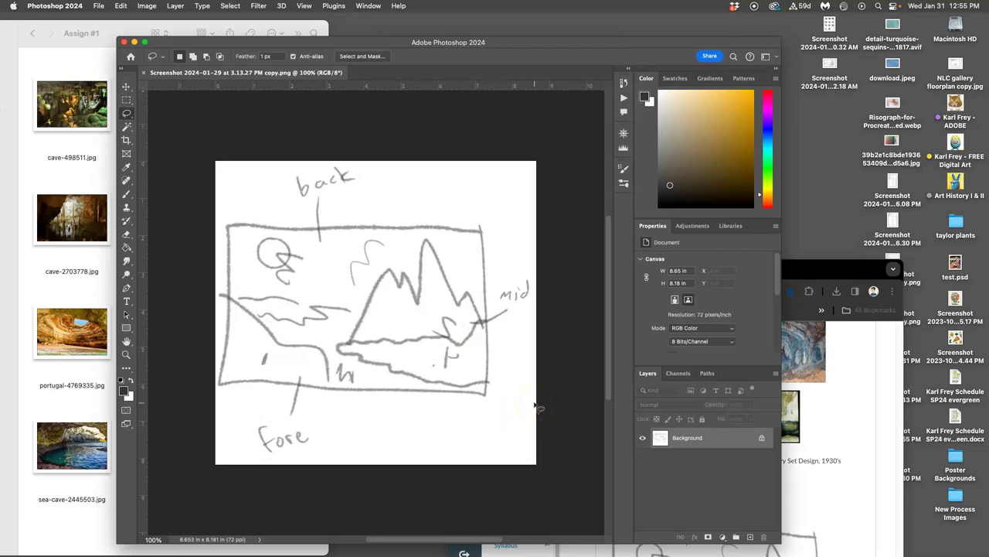
click(127, 194)
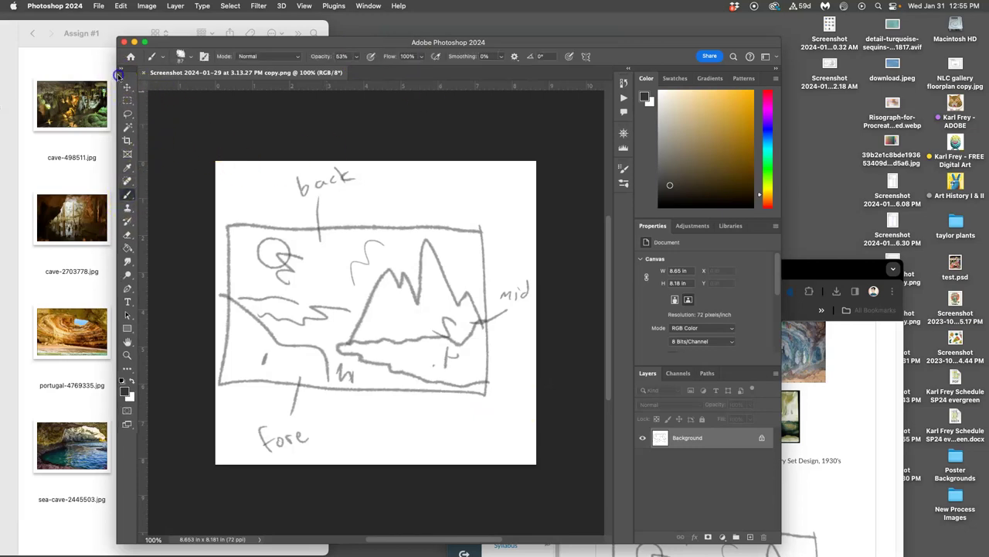
mouse_move(122, 74)
mouse_down()
mouse_move(224, 77)
mouse_move(129, 75)
mouse_move(123, 60)
mouse_up()
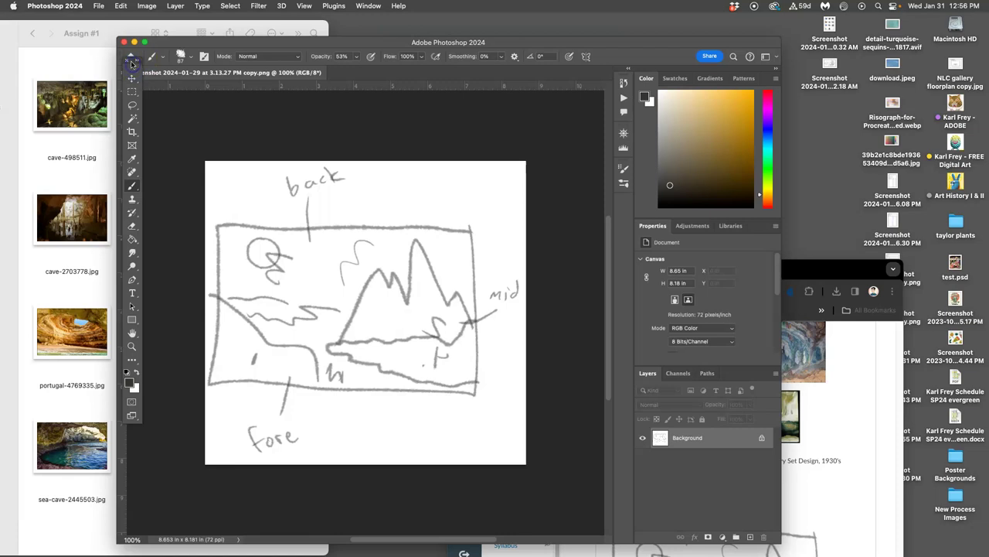
drag(133, 72, 125, 80)
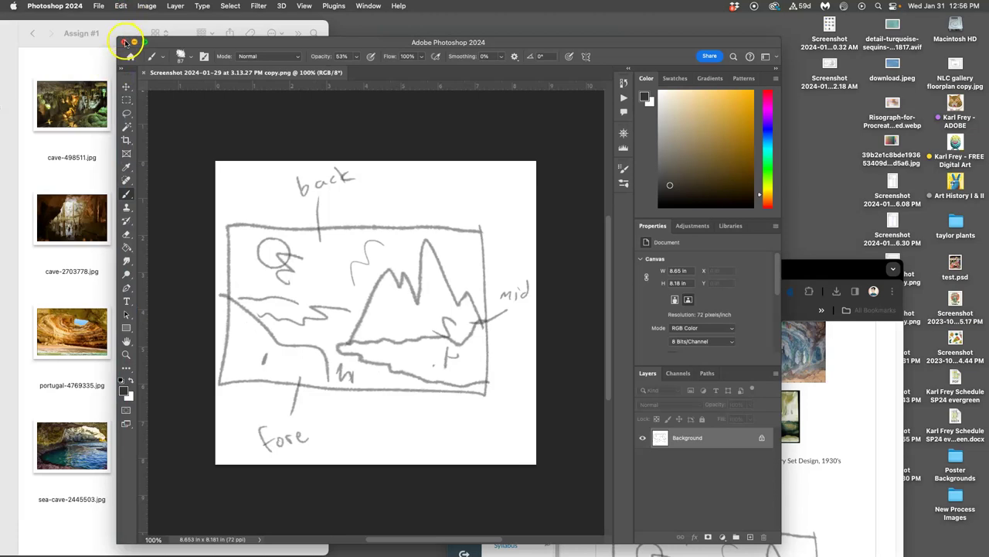
- Close the Photoshop sketch and load photopea.com in a new Chrome tab
click(125, 41)
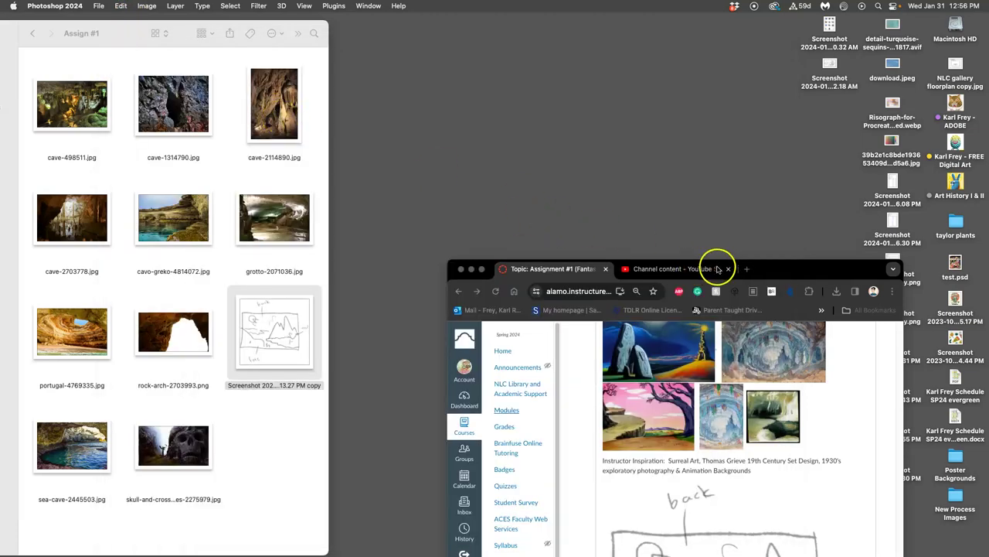
click(747, 269)
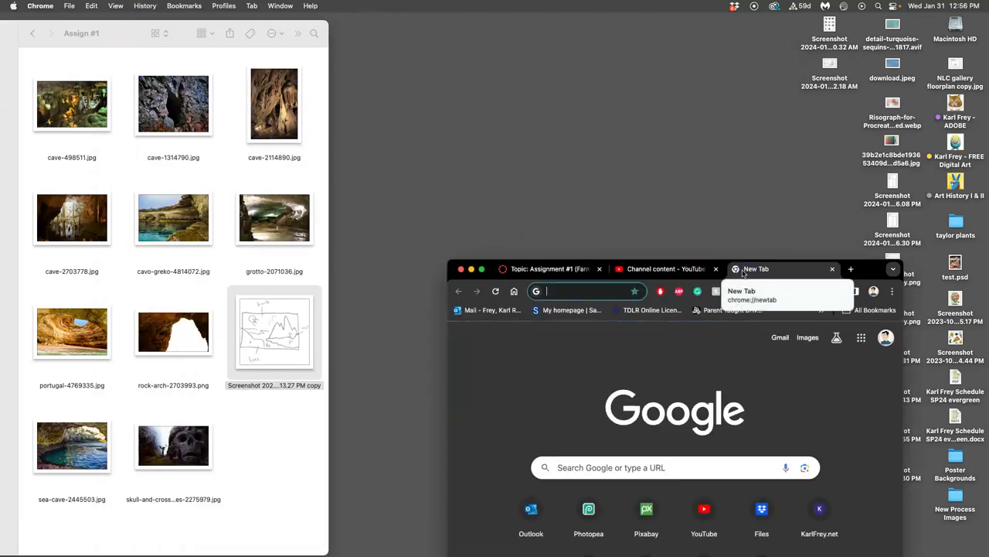
text(photo)
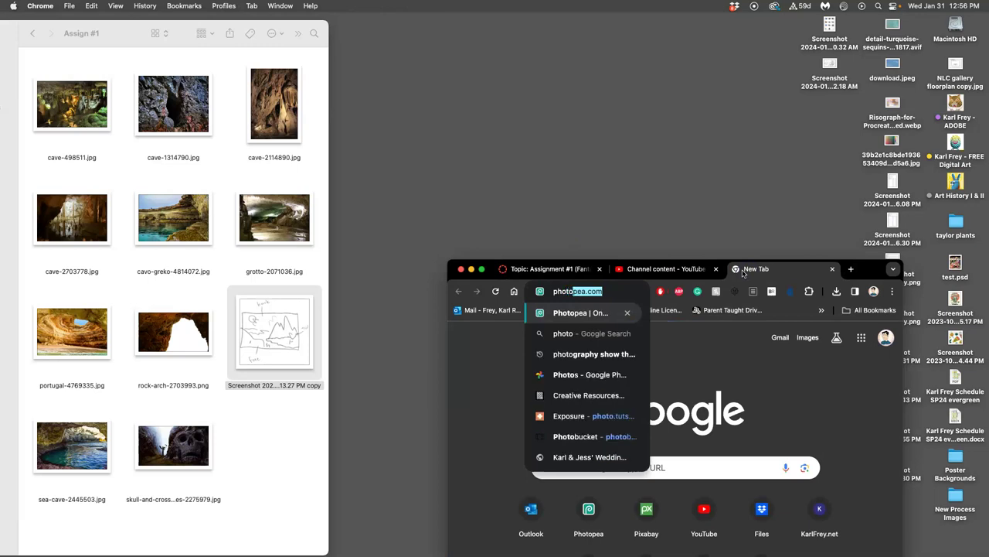
text(pea)
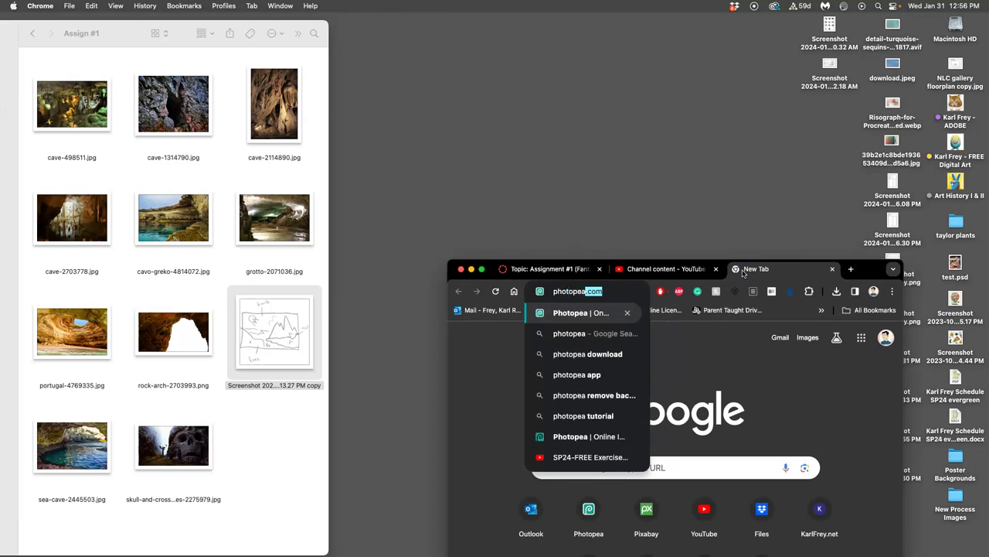
text(.com)
key(Return)
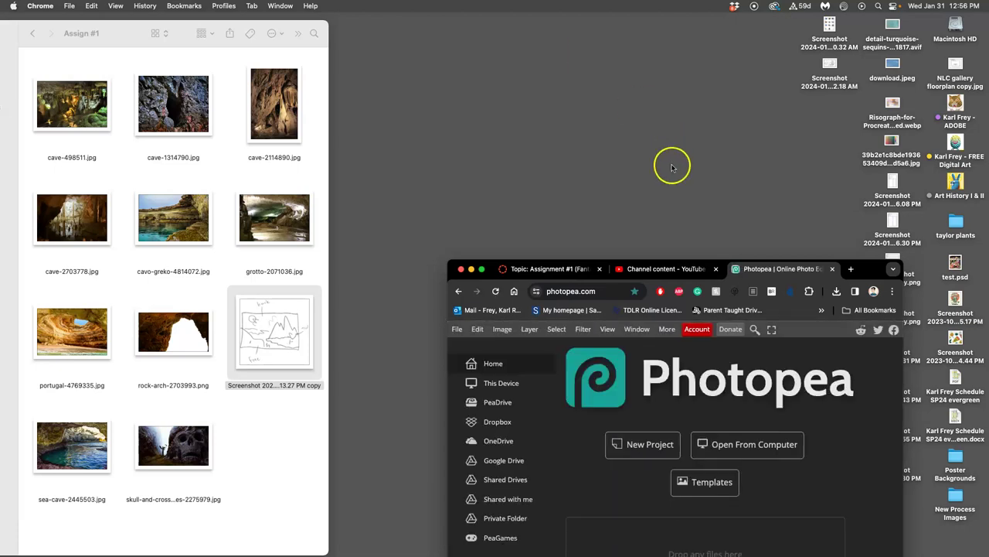
- Widen the Chrome window and drop the sketch screenshot from Finder into Photopea
drag(871, 271, 762, 59)
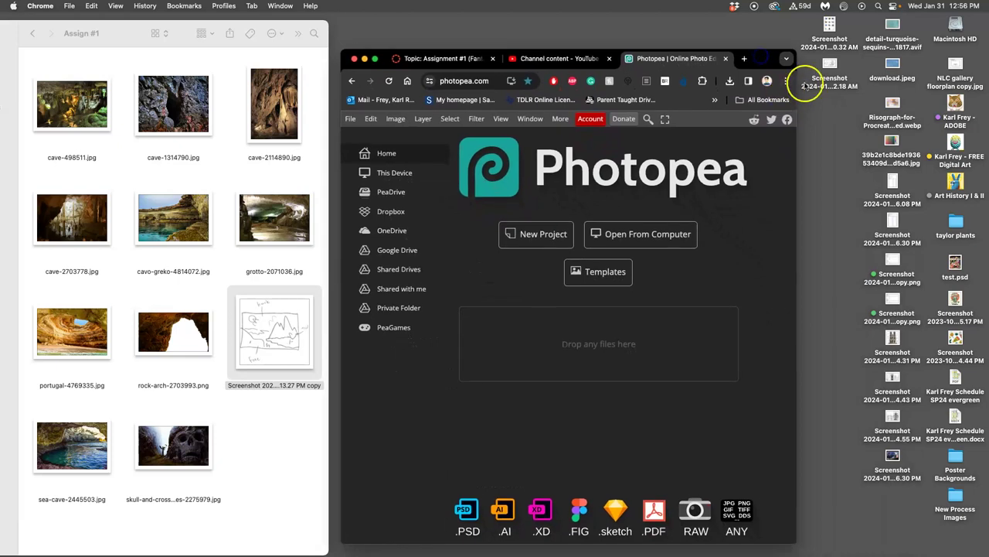
drag(796, 51, 862, 58)
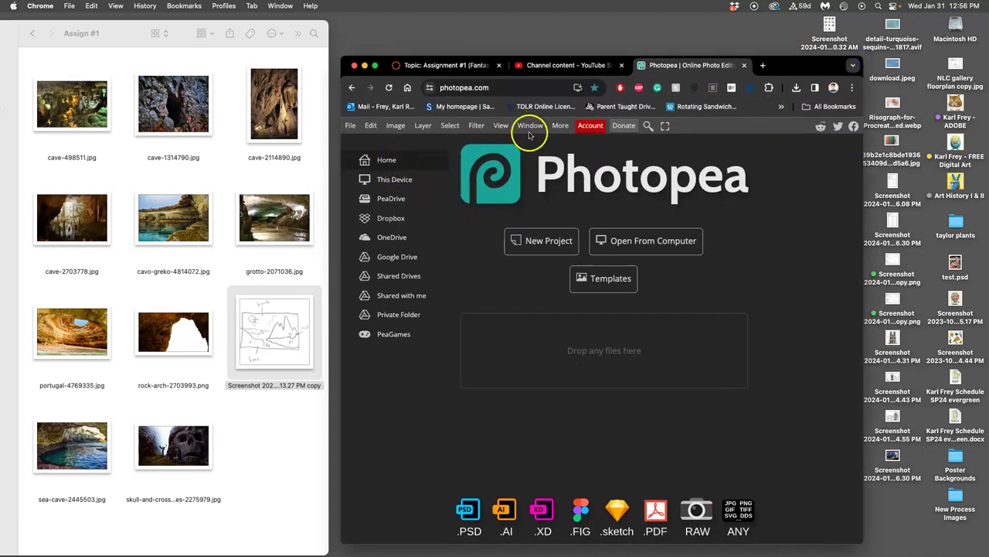
drag(304, 331, 541, 360)
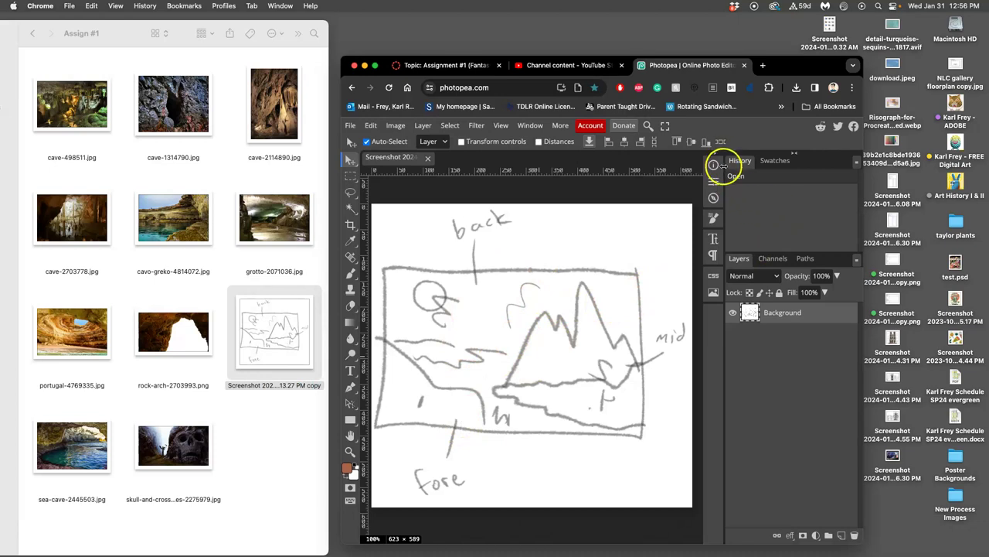
- Drag the canvas divider right to shrink the History/Layers panels
drag(724, 165, 780, 166)
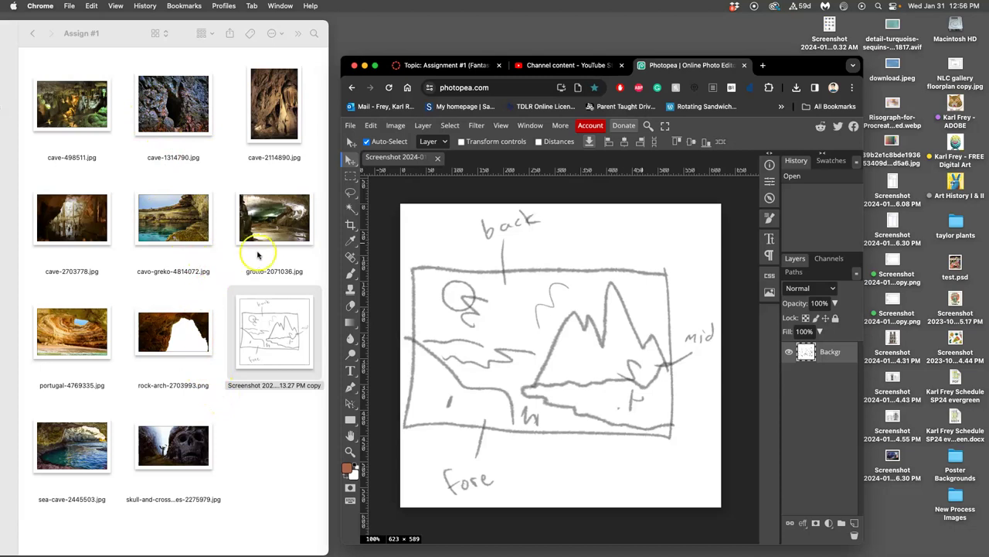
double_click(259, 223)
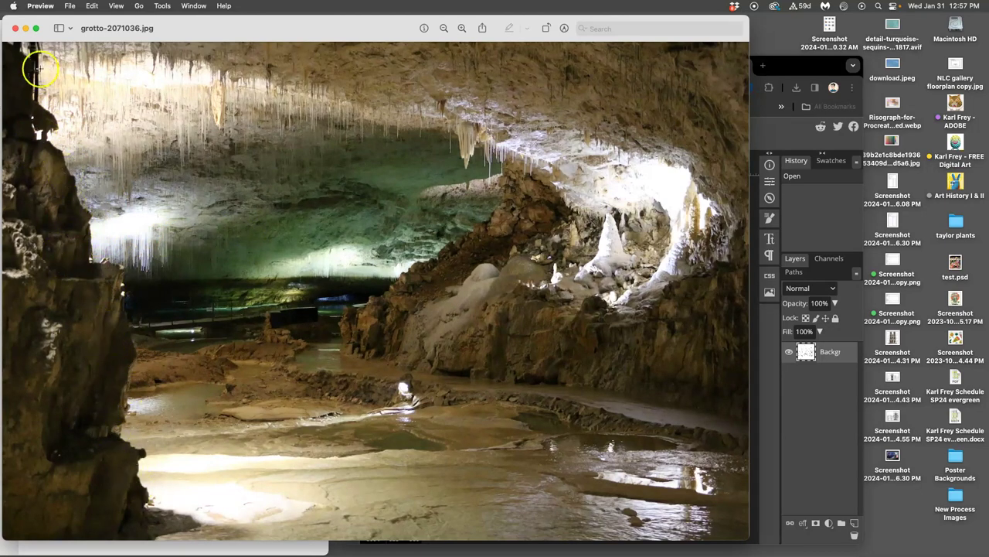
click(16, 27)
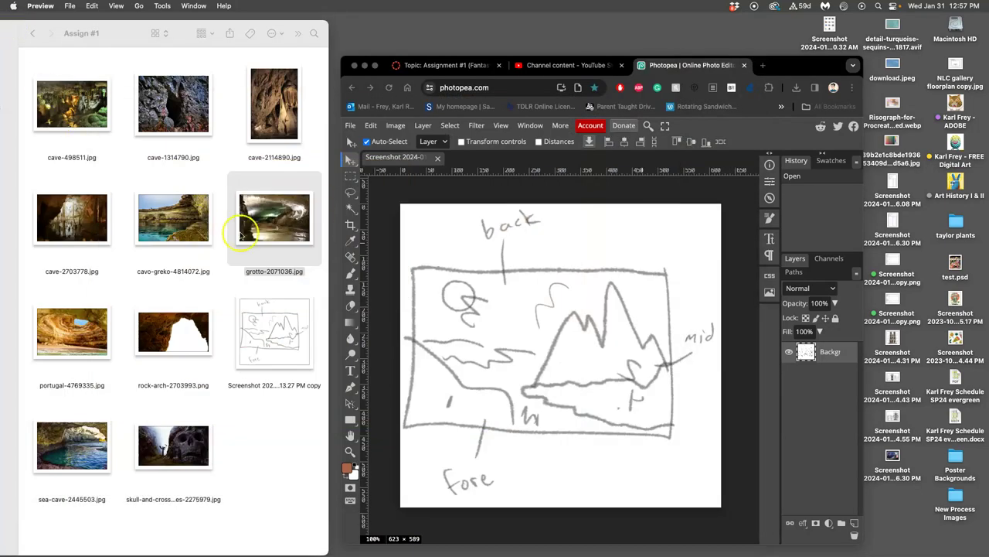
click(194, 232)
double_click(194, 232)
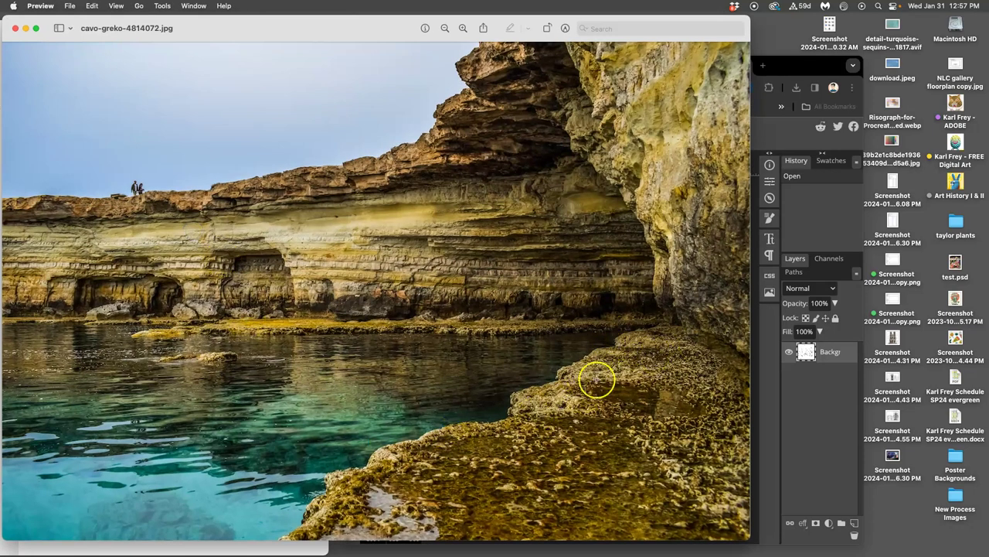
click(15, 29)
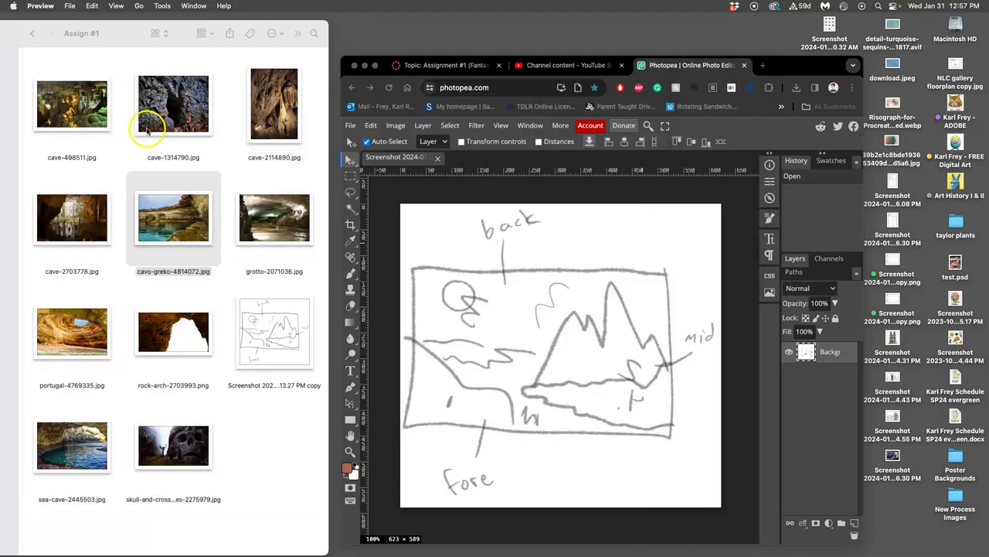
double_click(171, 101)
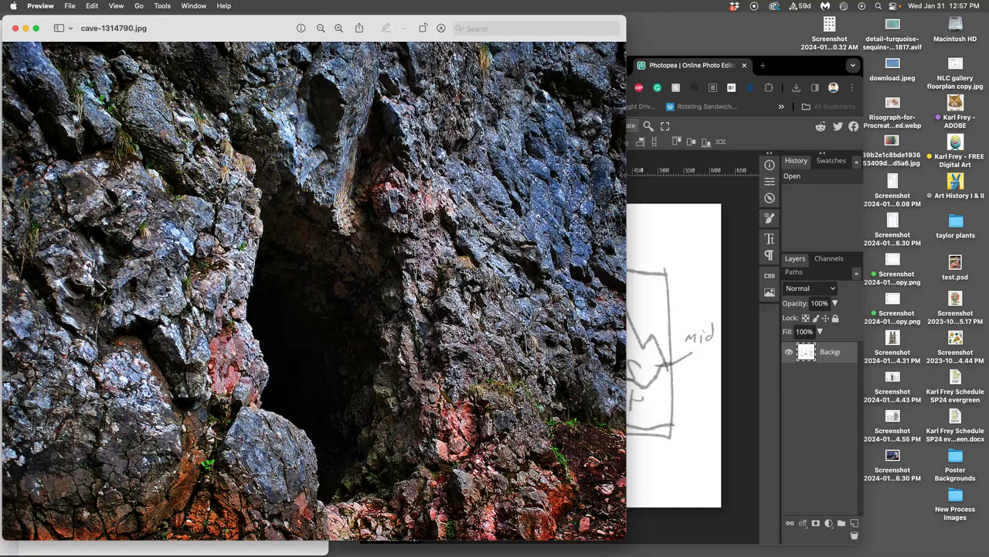
click(13, 28)
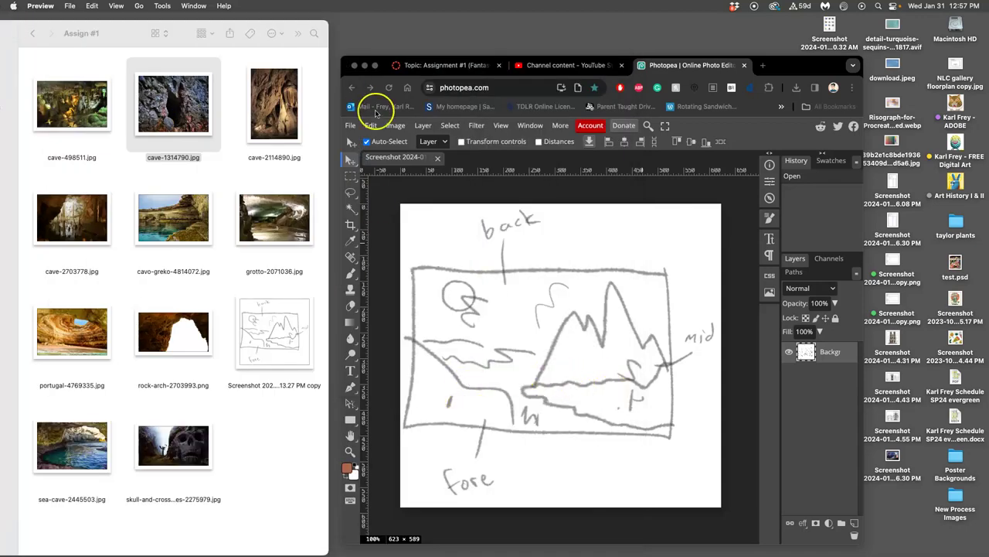
- Bring the Photopea sketch forward, reset the paint colour to black, and undo a trial stroke
click(351, 274)
click(357, 338)
click(351, 462)
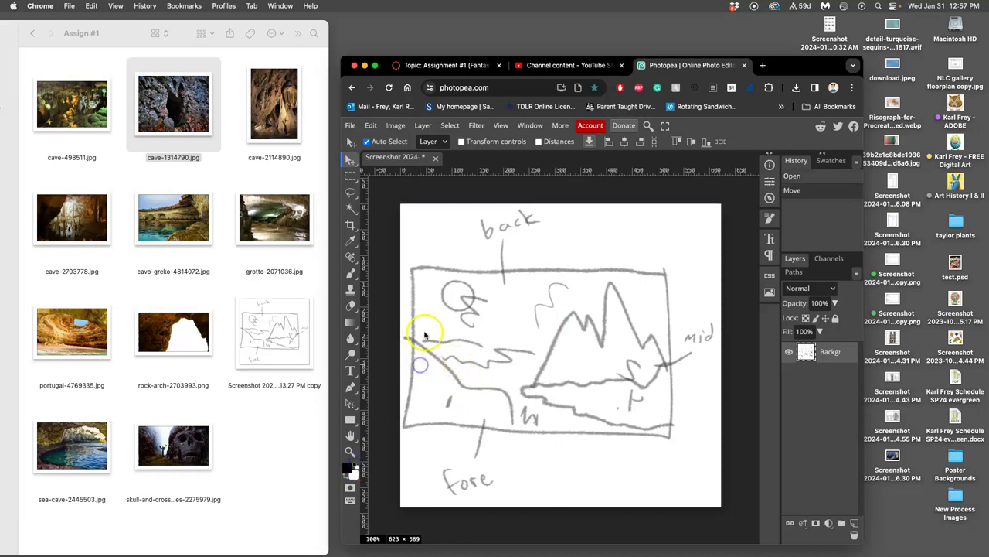
drag(415, 278, 420, 248)
click(350, 273)
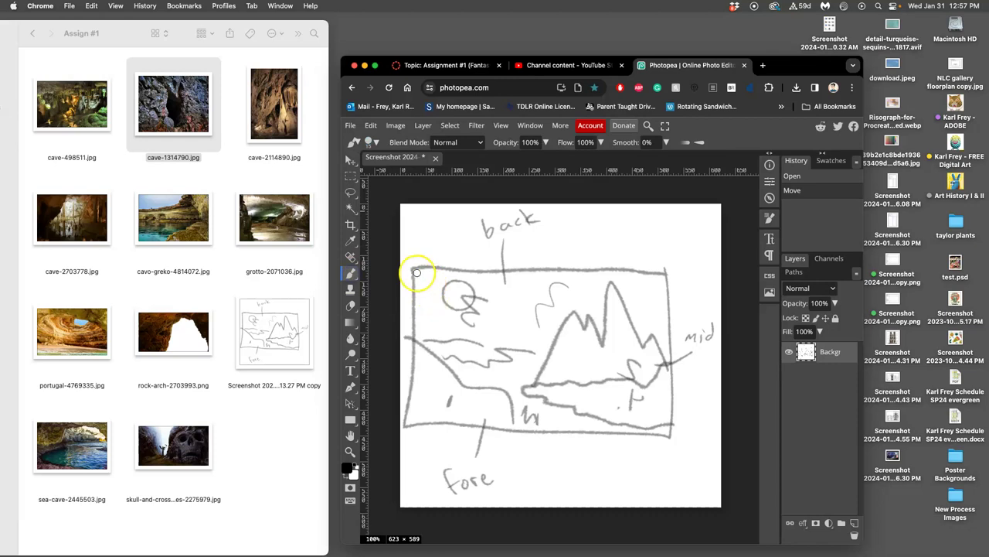
drag(421, 291, 424, 297)
key(super+z)
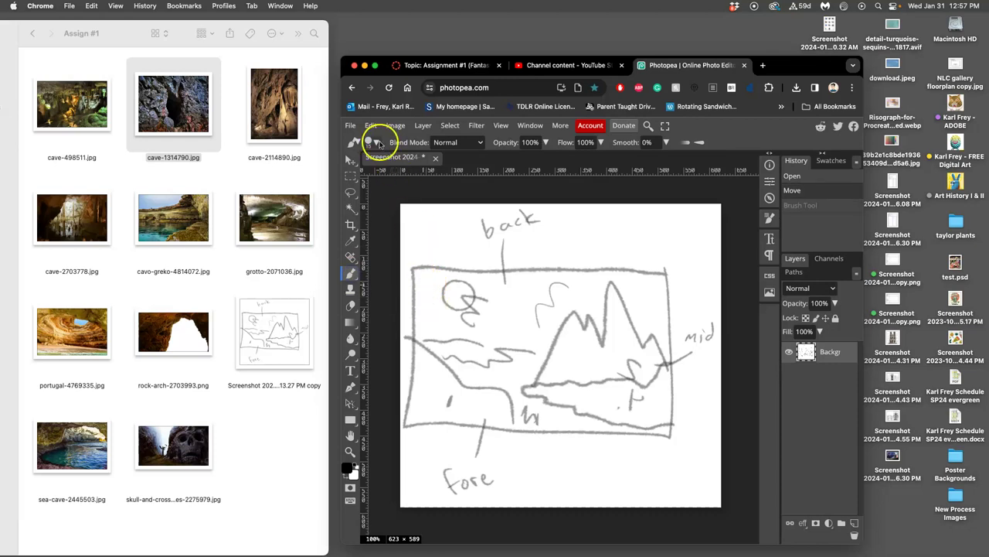
- Thin the brush, then trace the foreground cave edge and a loop down the lower left
click(374, 143)
drag(440, 171, 451, 198)
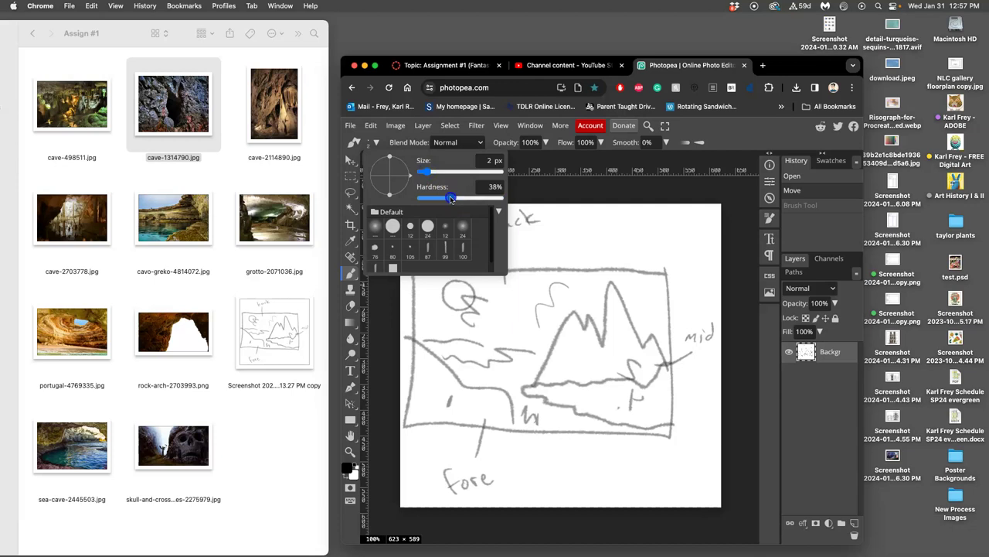
click(419, 301)
drag(417, 300, 422, 308)
key(ctrl+z)
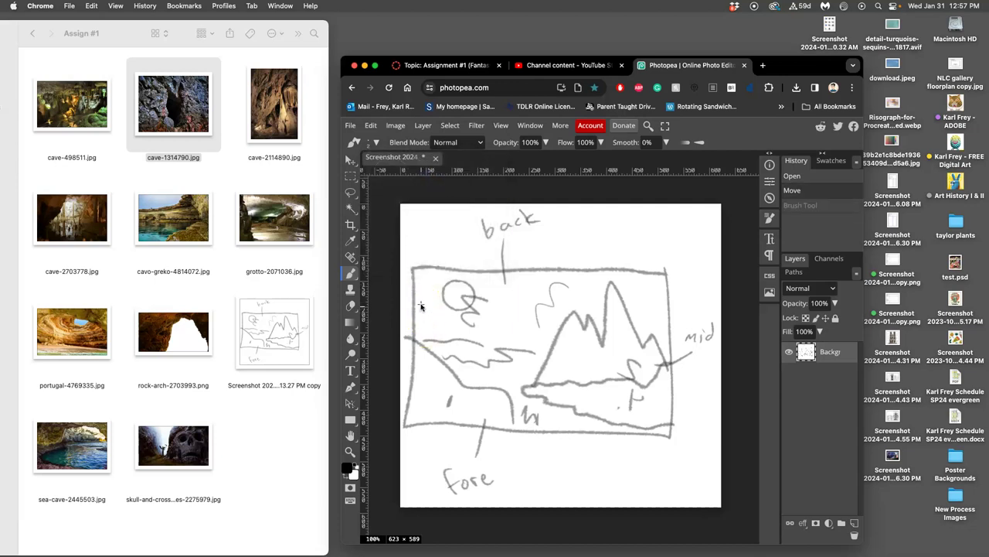
click(419, 272)
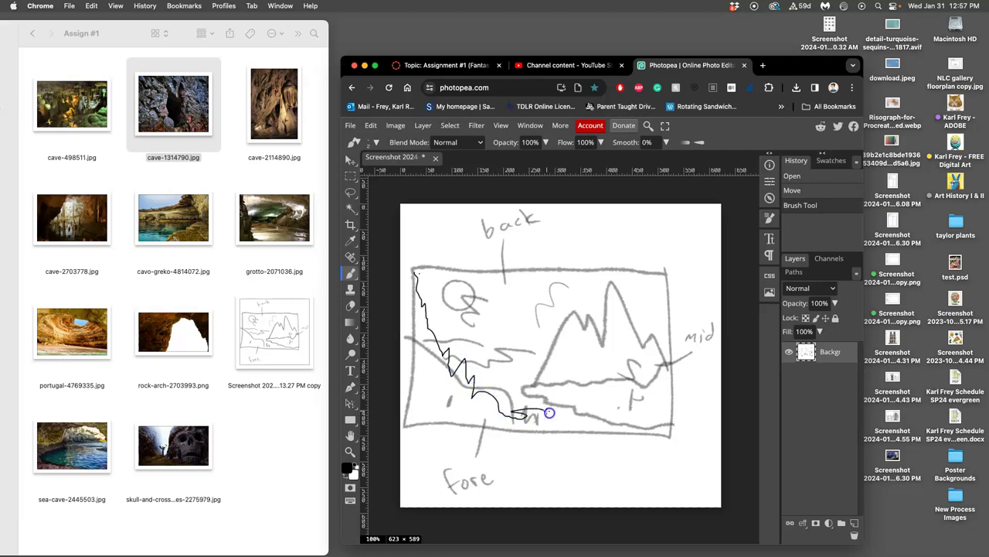
drag(554, 415, 568, 425)
mouse_move(504, 409)
mouse_down()
mouse_move(499, 384)
mouse_move(446, 398)
mouse_up()
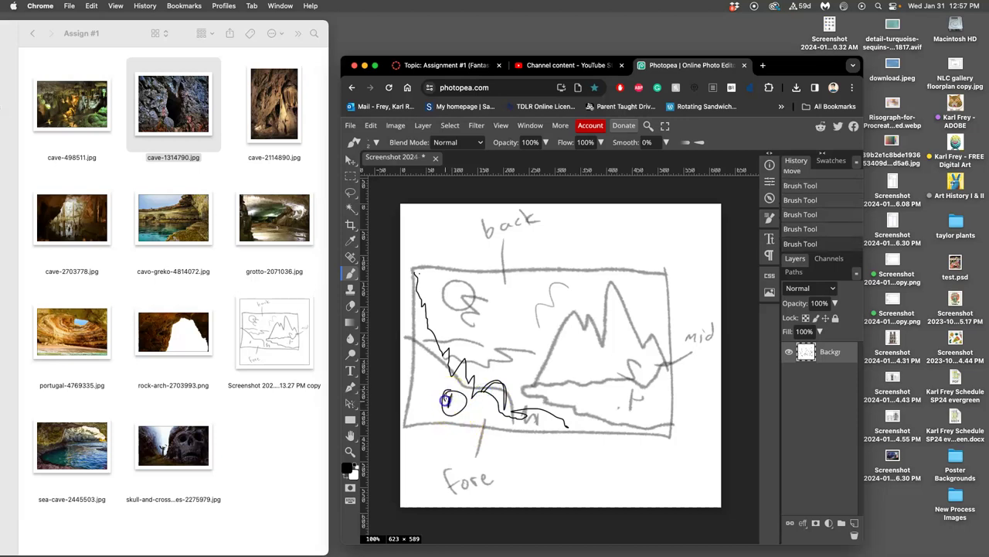
- Start renaming cave-1314790.jpg in Finder, cancel it, and return to the sketch
click(175, 158)
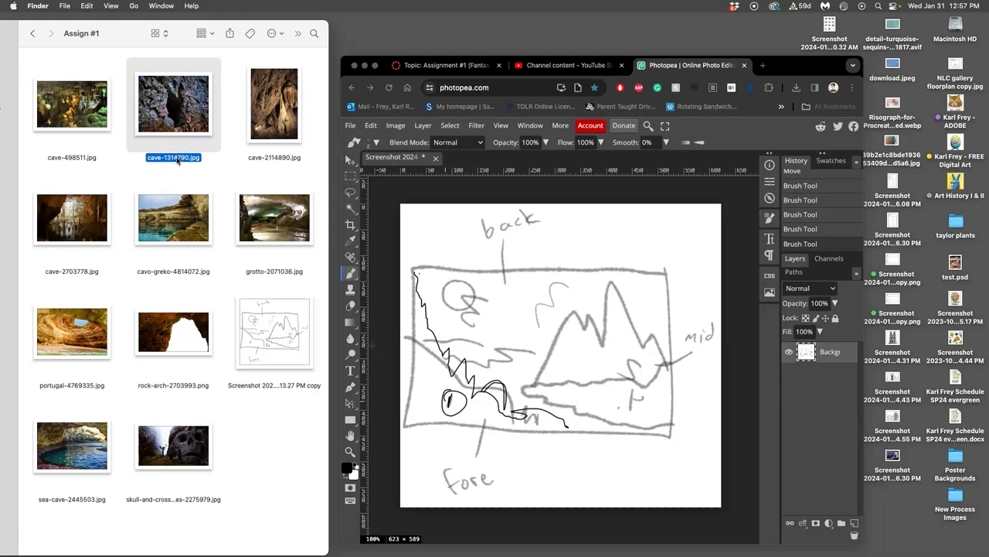
click(192, 156)
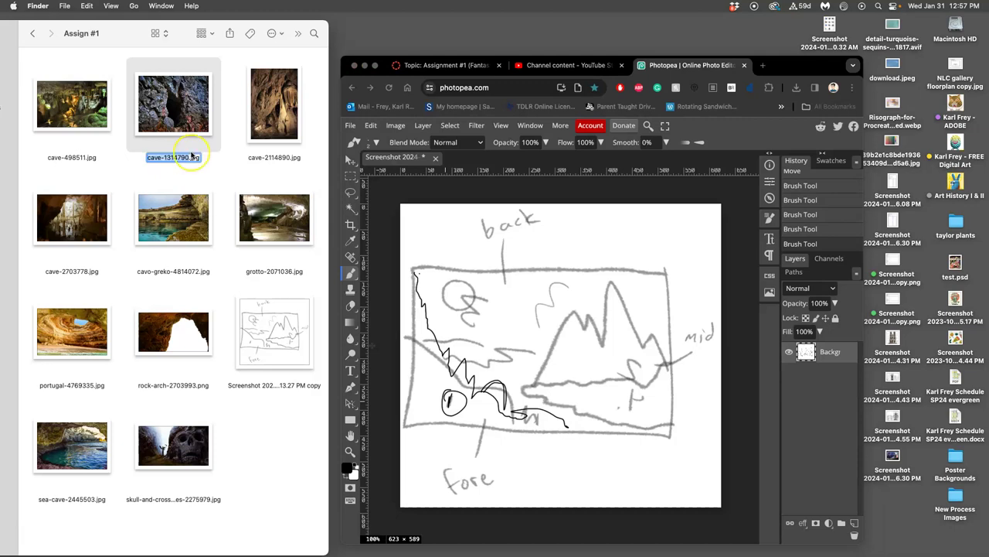
click(229, 174)
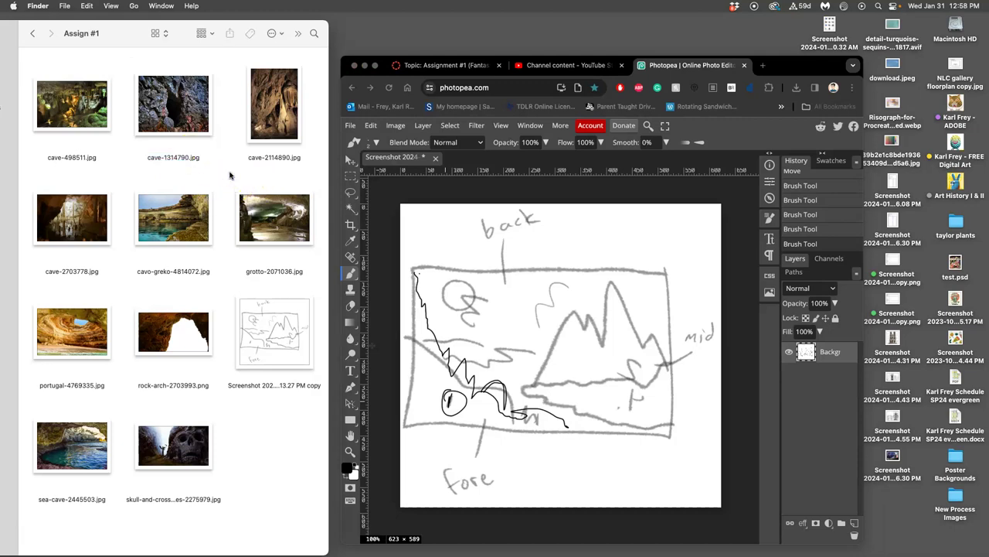
click(430, 402)
- Draw an arrow from Blue to fore, then tag cave-1314790, cavo-greko-4814072 and grotto-2071036 blue
mouse_move(453, 410)
mouse_down()
mouse_move(415, 451)
mouse_move(419, 439)
mouse_move(421, 453)
mouse_move(446, 449)
mouse_up()
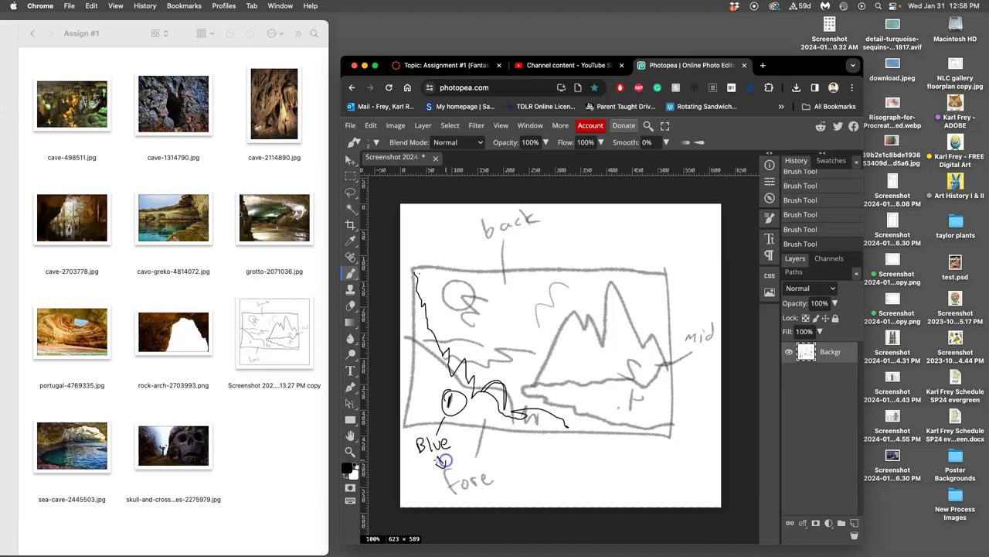
click(442, 460)
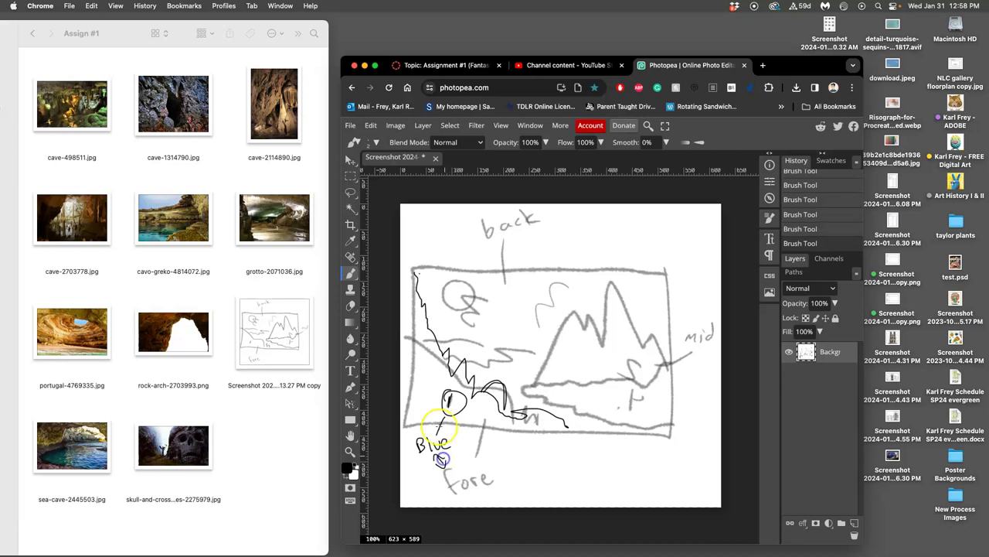
right_click(205, 125)
click(264, 278)
right_click(195, 231)
click(257, 385)
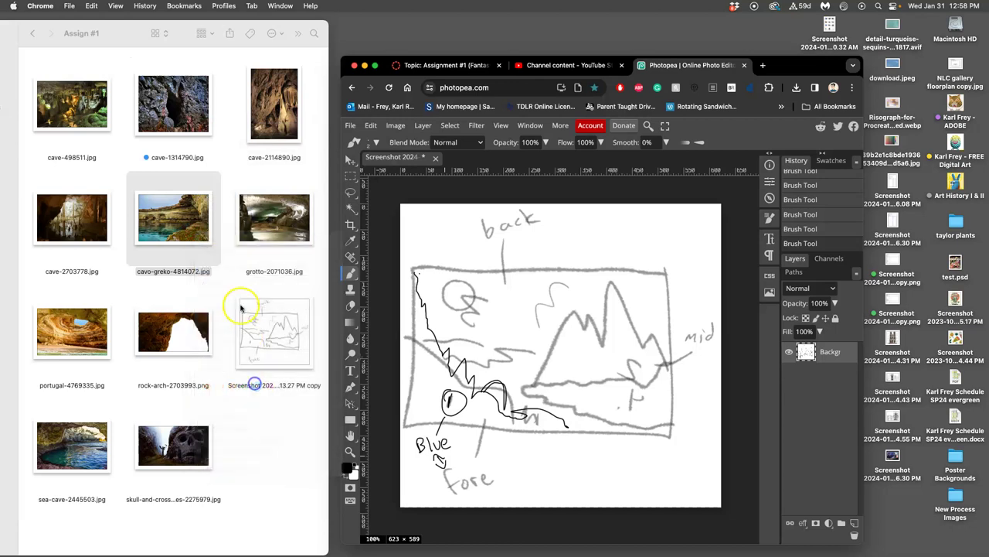
right_click(268, 238)
click(331, 388)
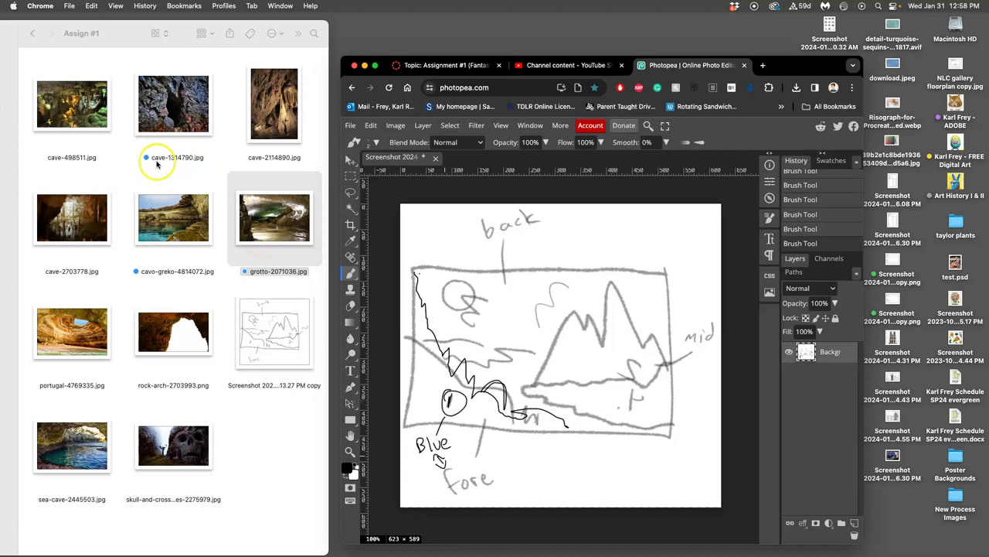
- Tag cave-2703778.jpg orange and write Orange beside mid on the sketch
click(85, 215)
right_click(73, 251)
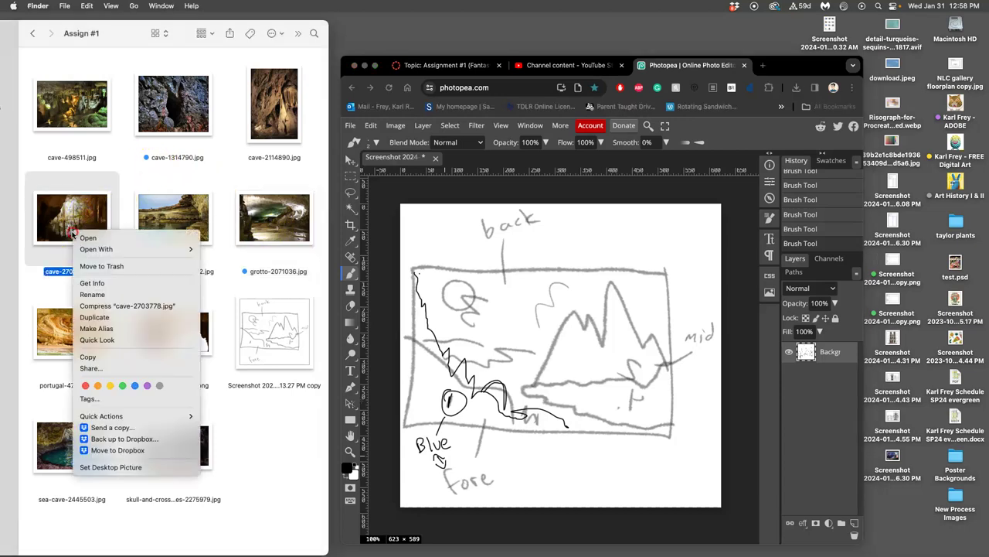
click(95, 384)
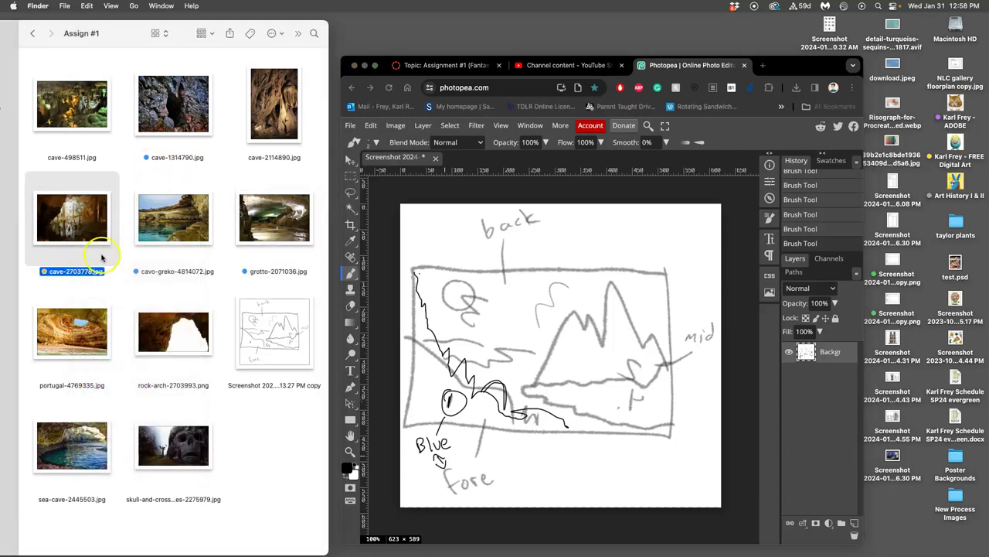
click(687, 375)
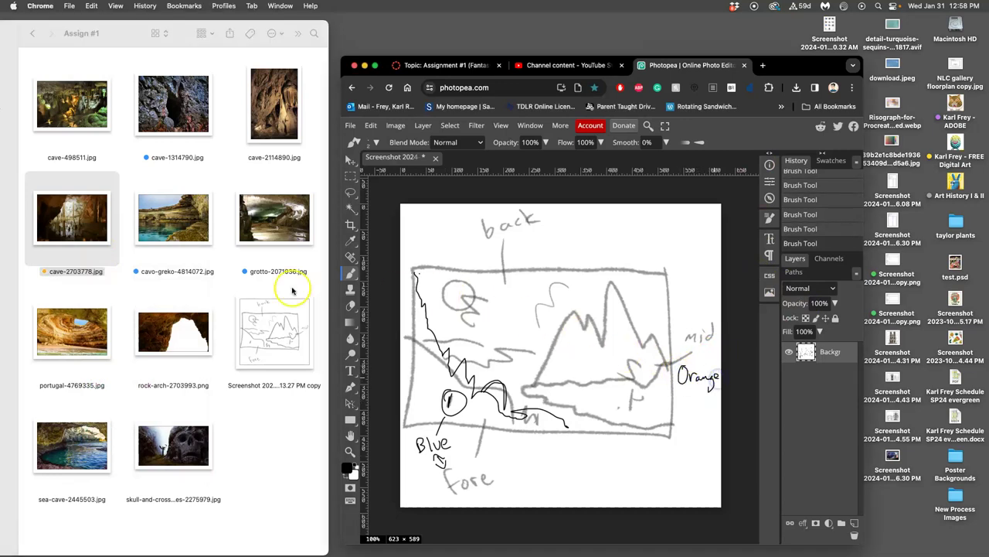
- Preview cave-2703778.jpg full size, then close the preview
click(94, 222)
double_click(94, 222)
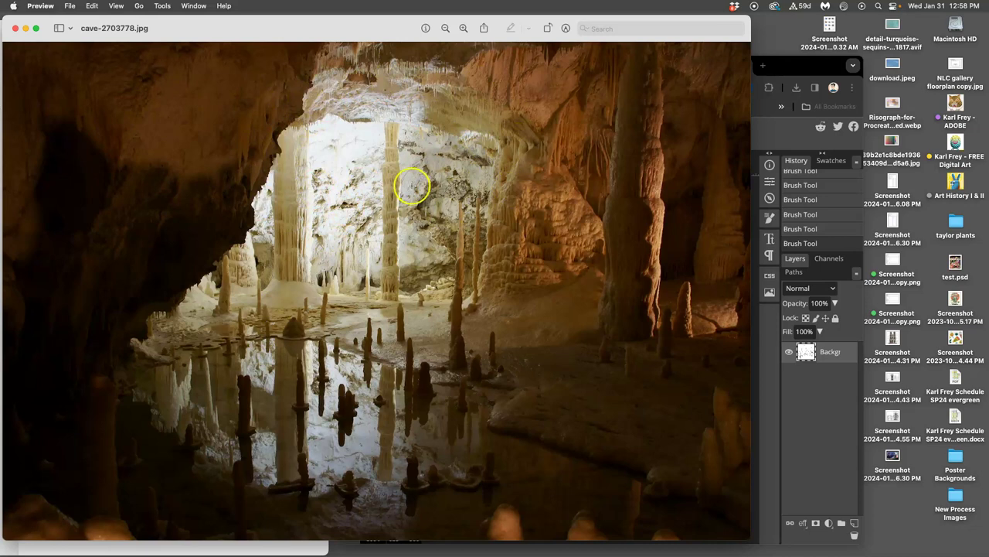
click(15, 28)
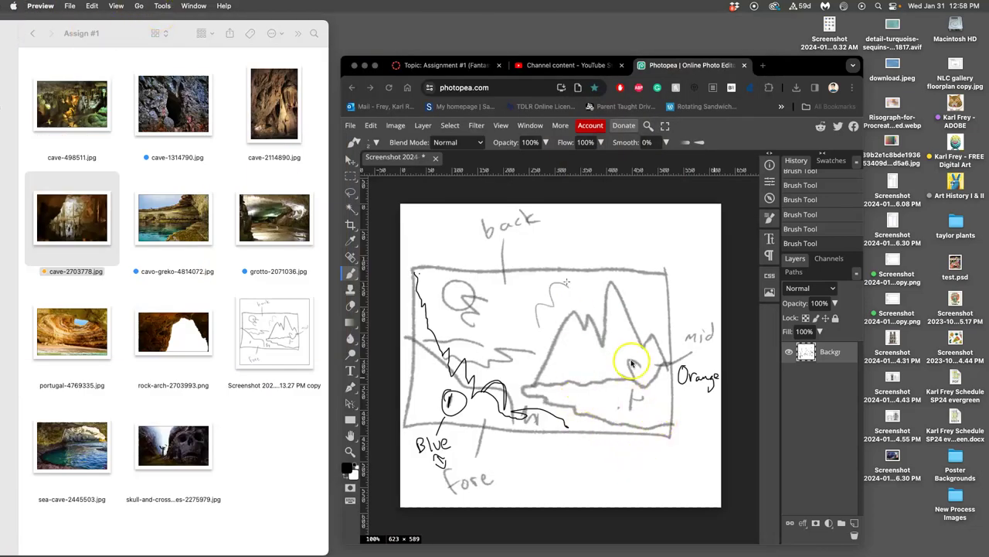
- Brush black strokes tracing the midground ledge toward the Orange mid label
click(569, 361)
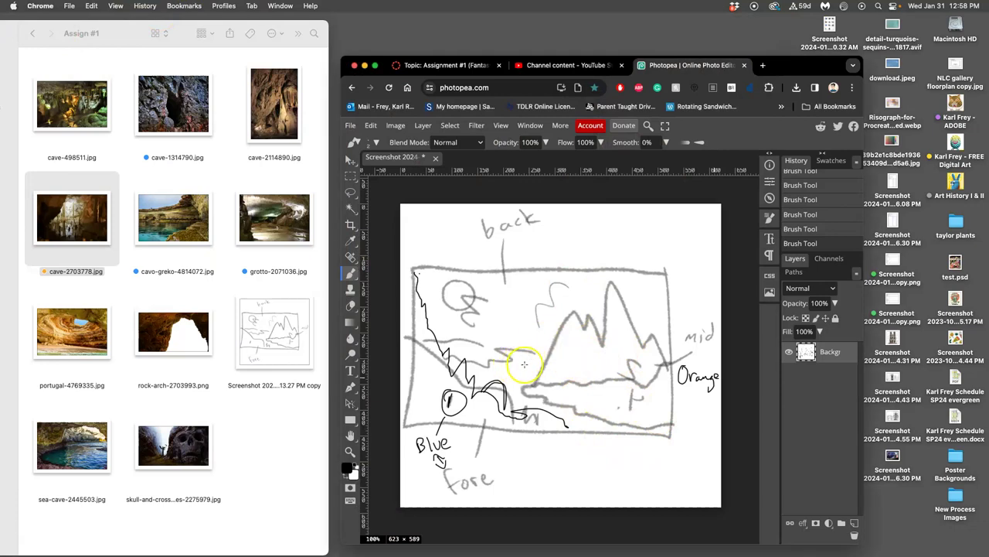
drag(640, 307, 634, 350)
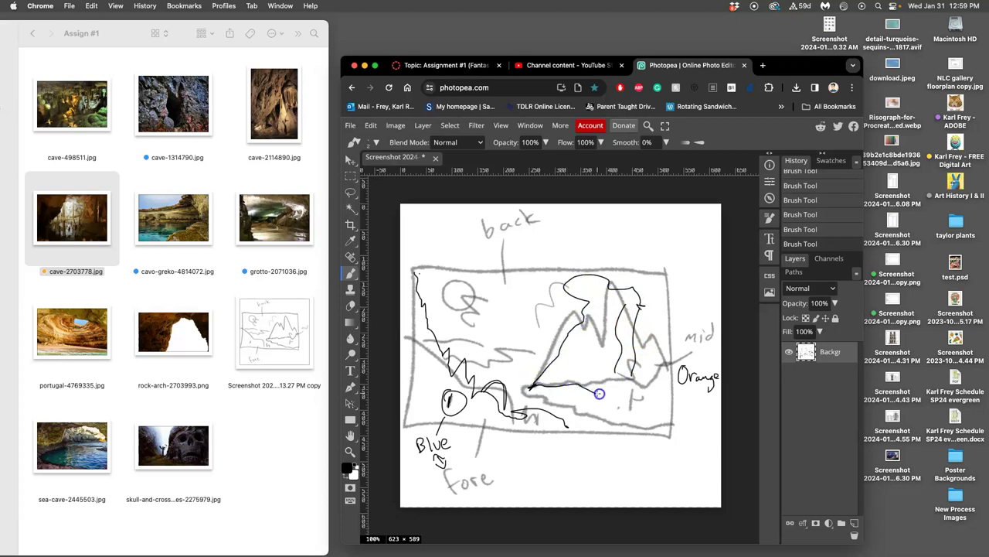
mouse_move(653, 388)
mouse_down()
mouse_move(592, 389)
mouse_move(629, 360)
mouse_move(691, 353)
mouse_up()
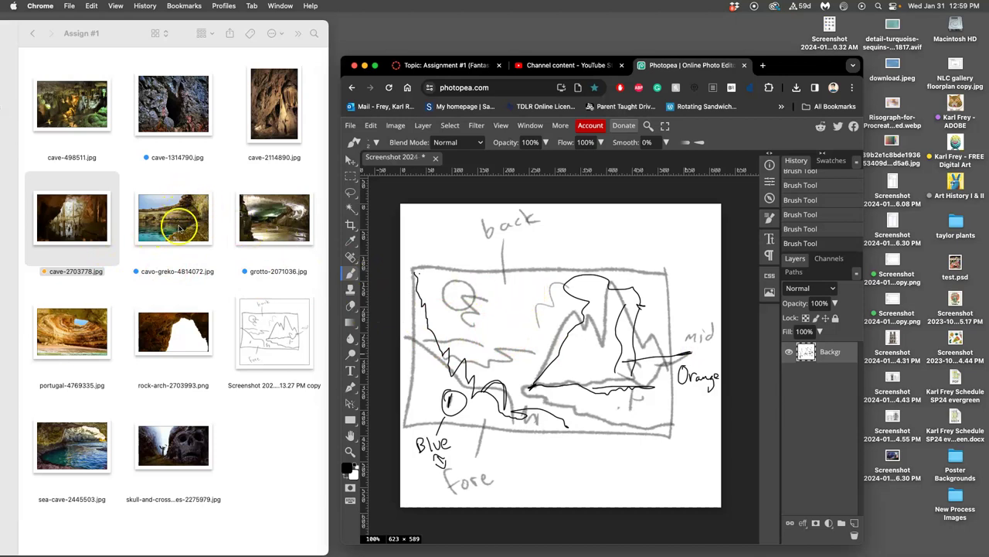
right_click(78, 336)
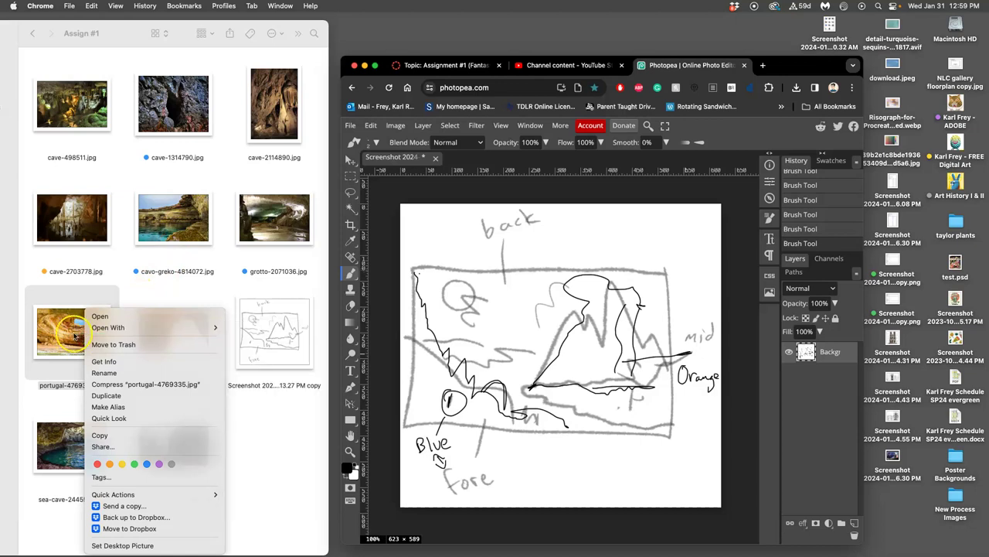
- Open portugal-4769335.jpg in Preview, flip it horizontally, and close it
click(75, 334)
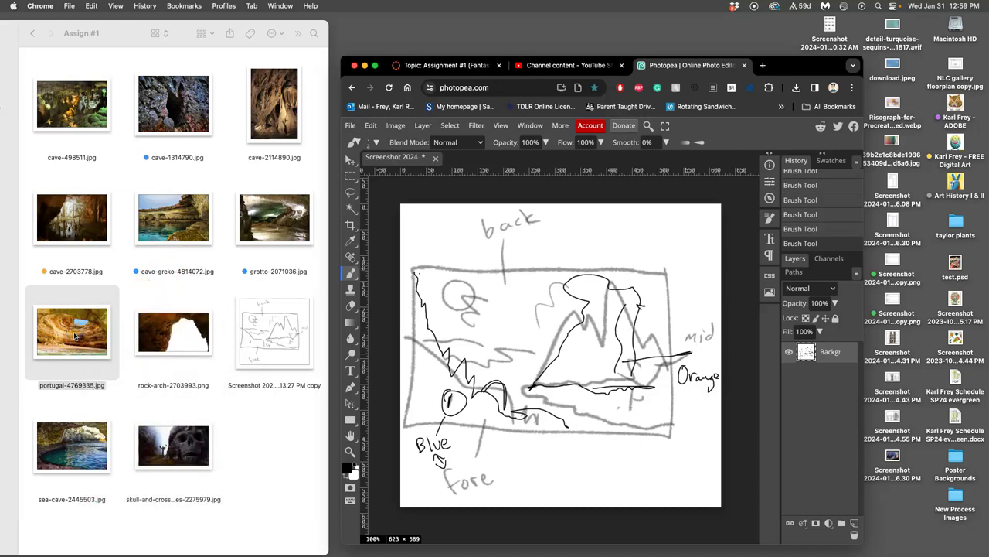
click(93, 342)
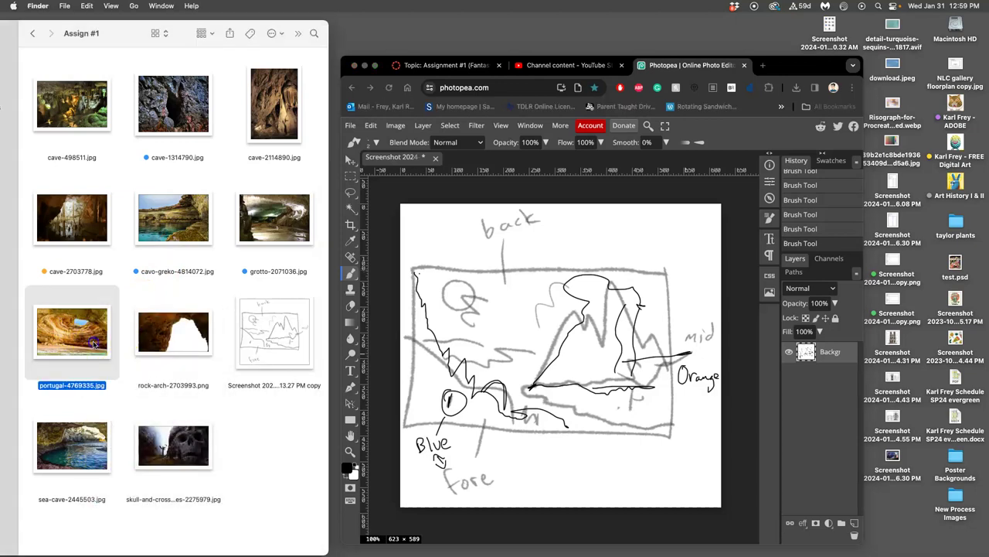
double_click(94, 343)
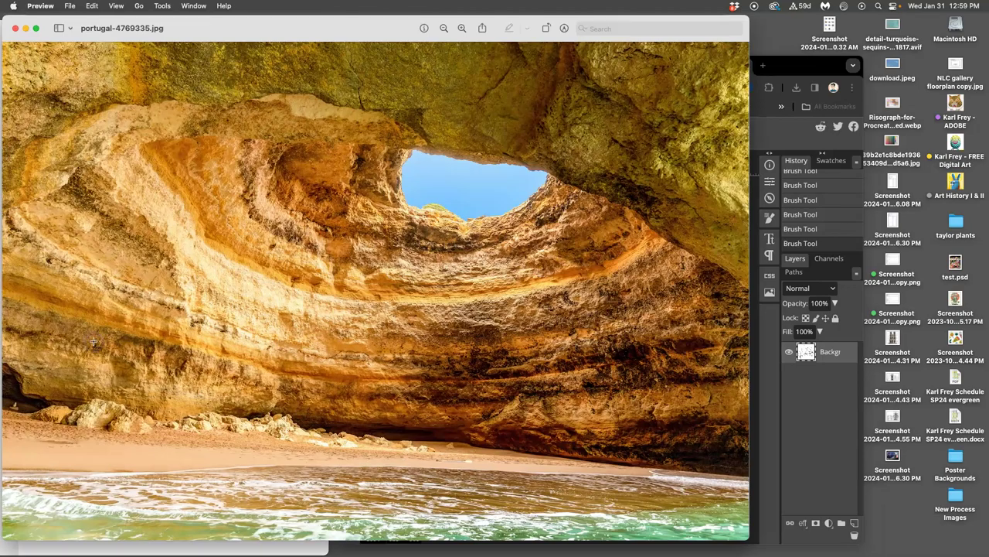
click(162, 5)
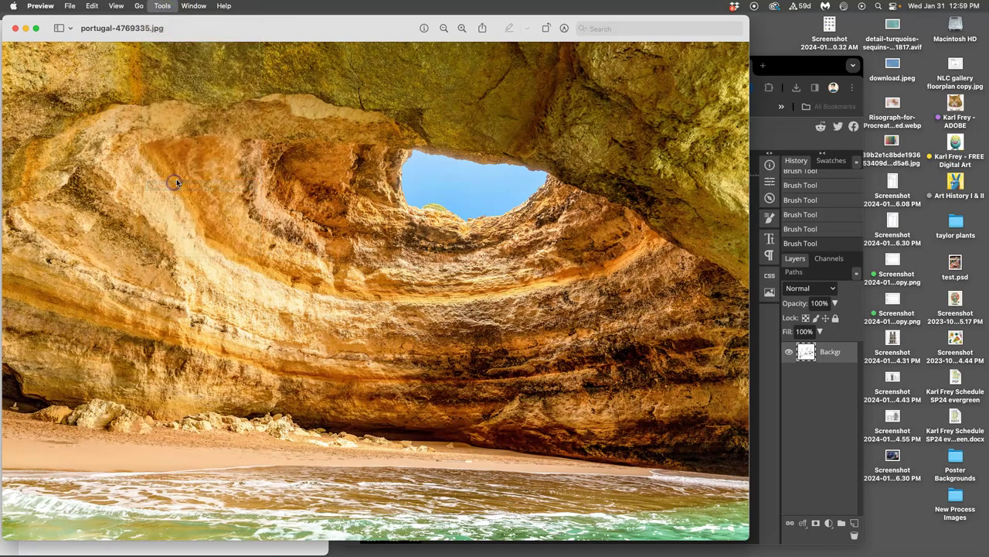
click(176, 183)
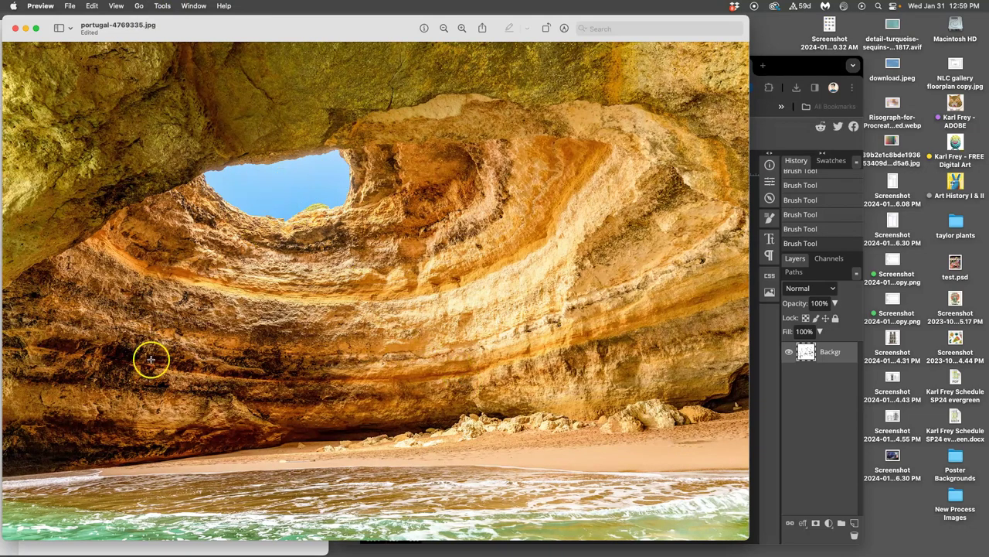
click(16, 28)
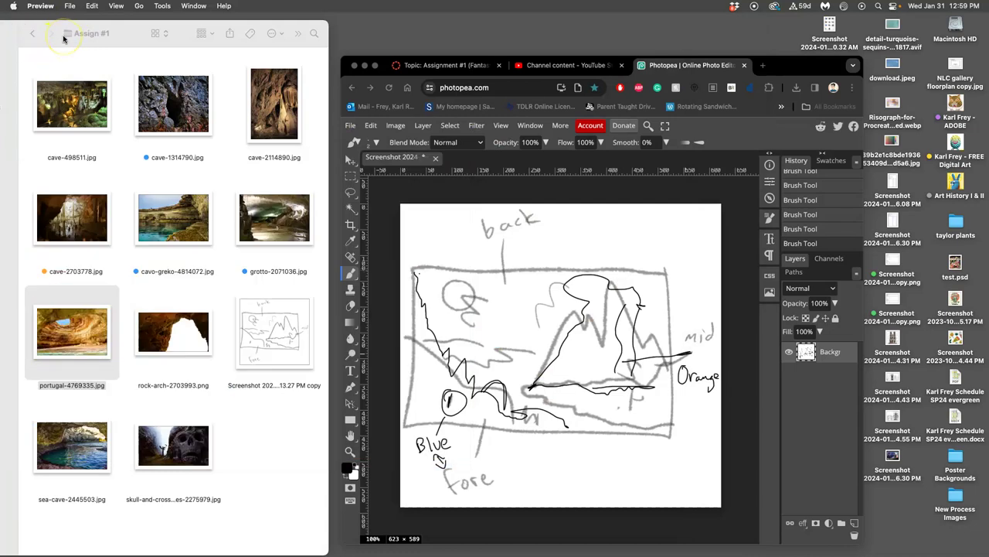
- Scribble a cave-opening ellipse in the background, undo a stray stroke, and dab white over it
click(435, 328)
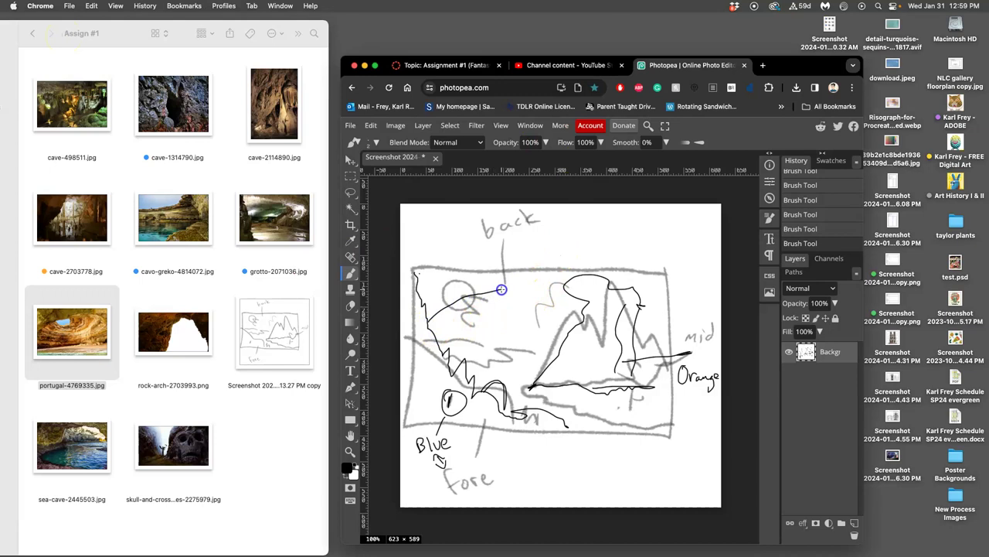
mouse_move(566, 276)
mouse_down()
mouse_move(517, 302)
mouse_move(477, 296)
mouse_up()
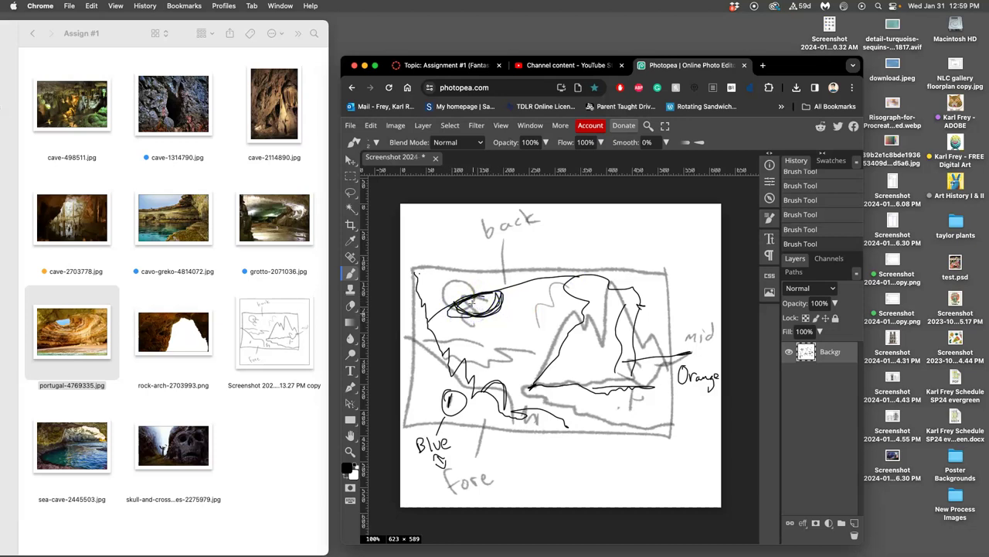
drag(470, 304, 495, 305)
drag(446, 287, 437, 292)
key(super+z)
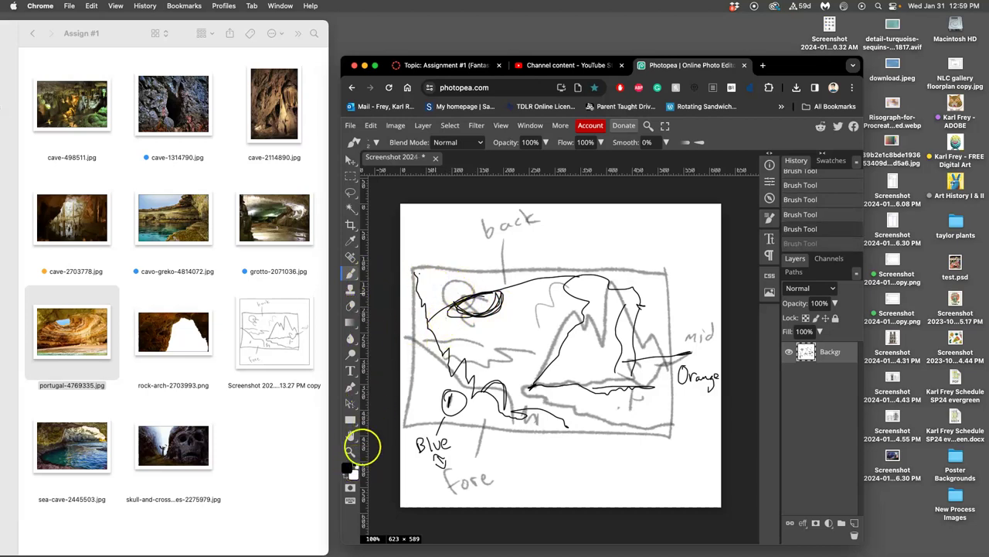
key(x)
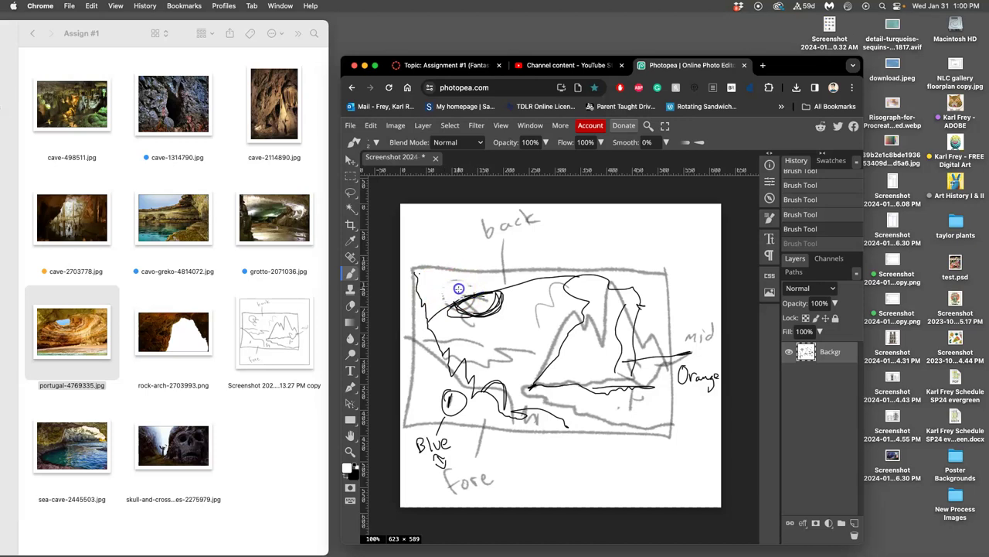
click(449, 292)
- Reset to black, write Purple beside back, and tag portugal-4769335.jpg purple in Finder
click(530, 126)
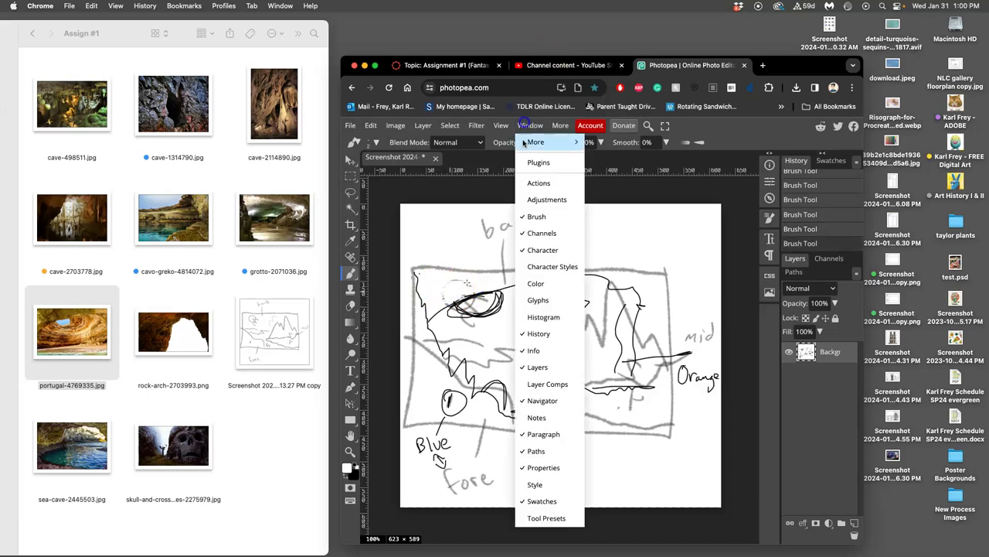
click(345, 477)
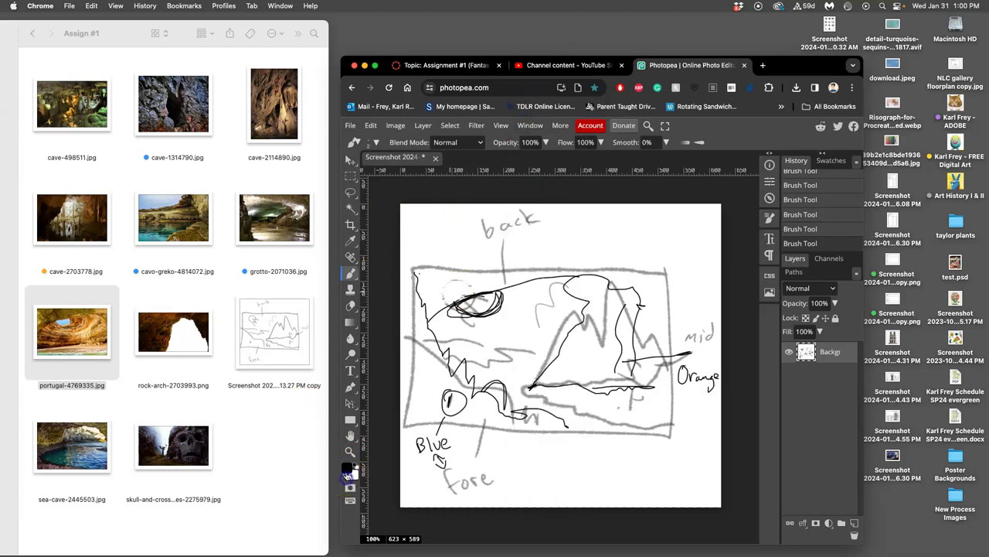
click(464, 305)
click(523, 242)
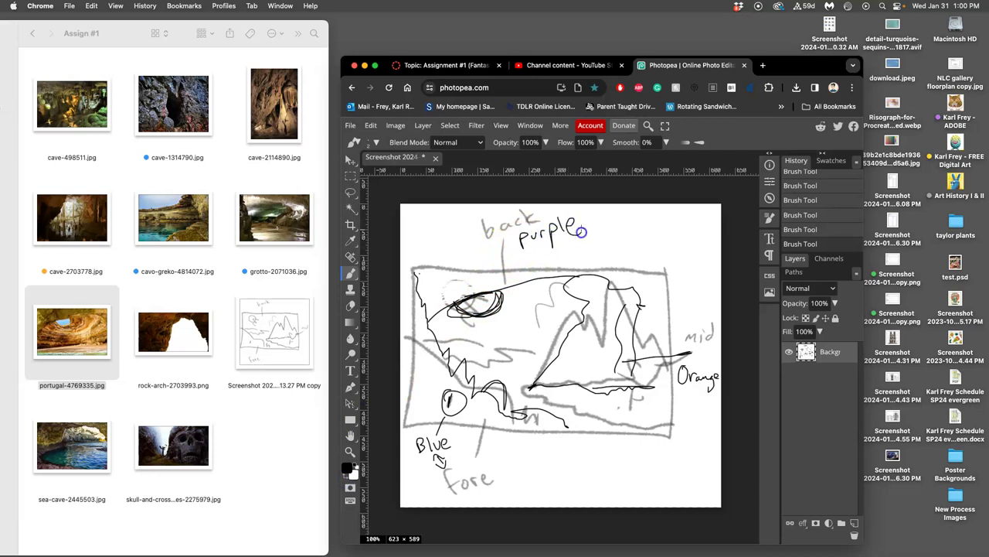
right_click(71, 383)
click(69, 325)
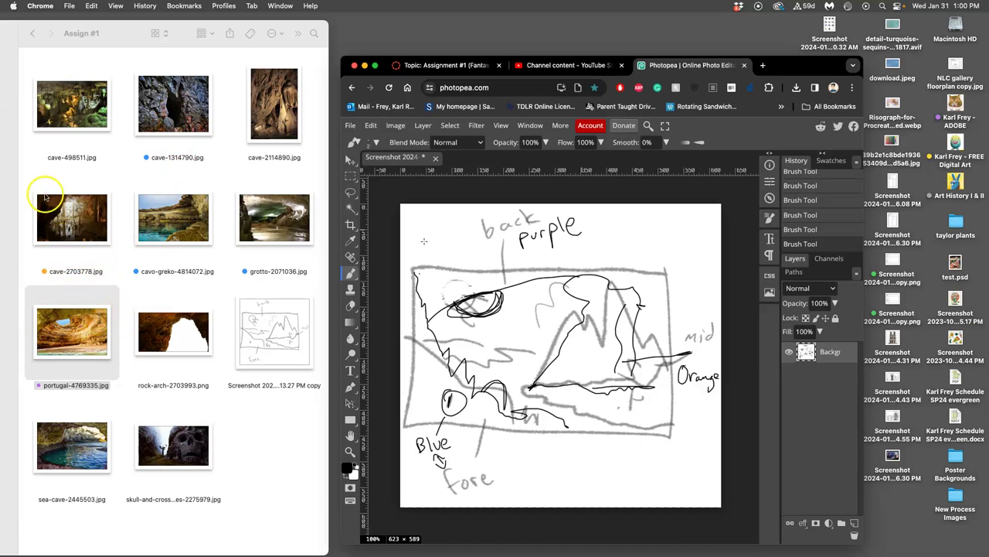
- Preview the cave-498511 reference photo, then close it and return to the reference folder
double_click(76, 107)
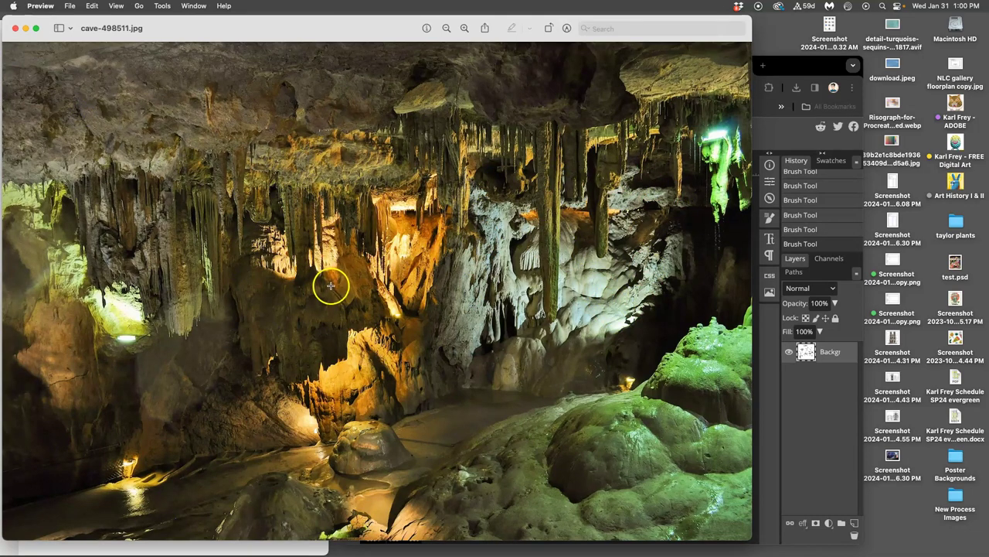
click(15, 28)
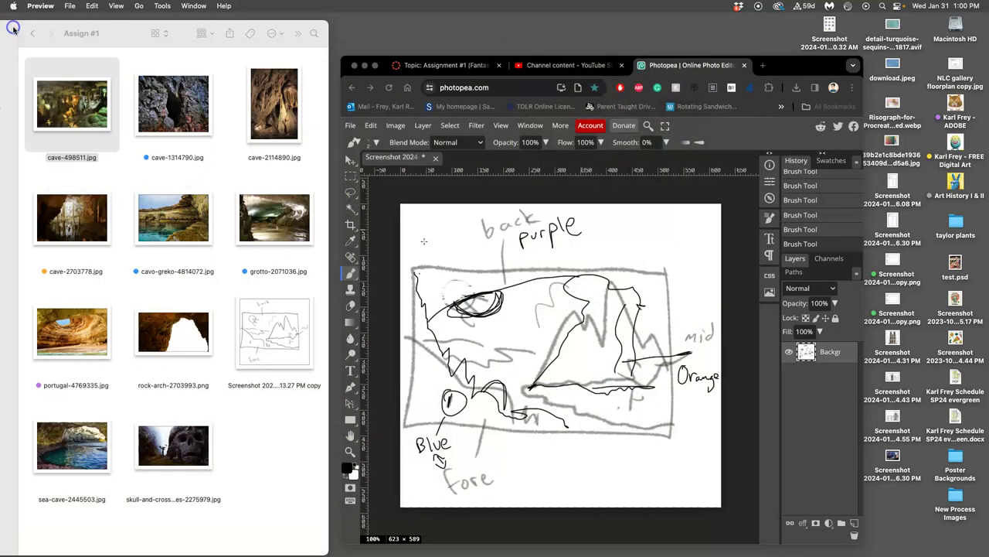
click(280, 179)
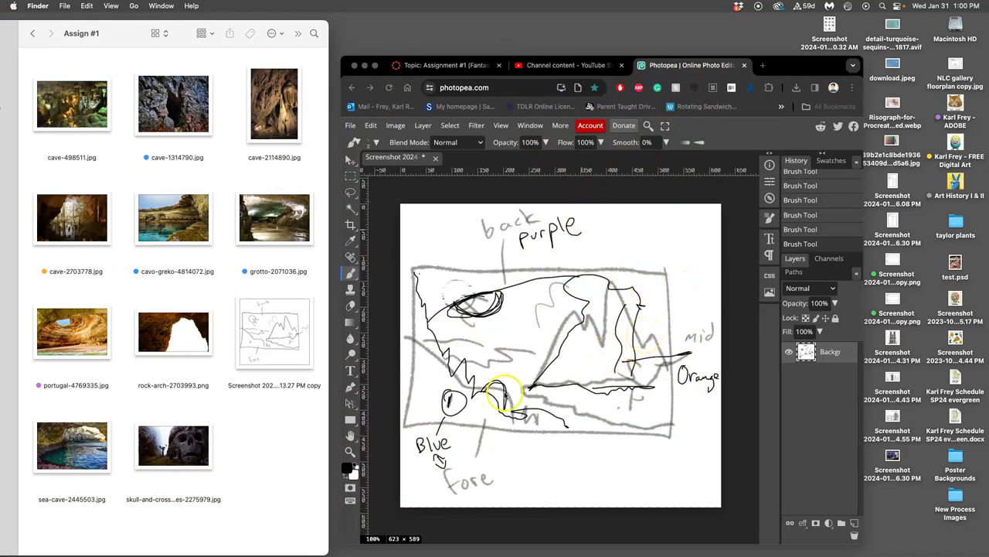
- Write 3 beside the Blue foreground label on the sketch and screenshot the finished sketch
click(462, 444)
drag(469, 452, 462, 467)
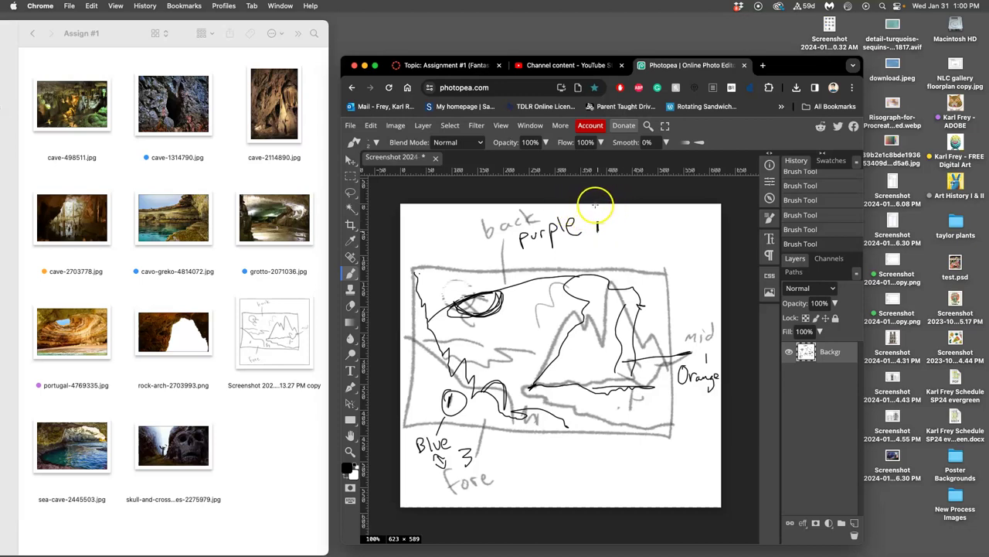
scroll(596, 208, left, 1)
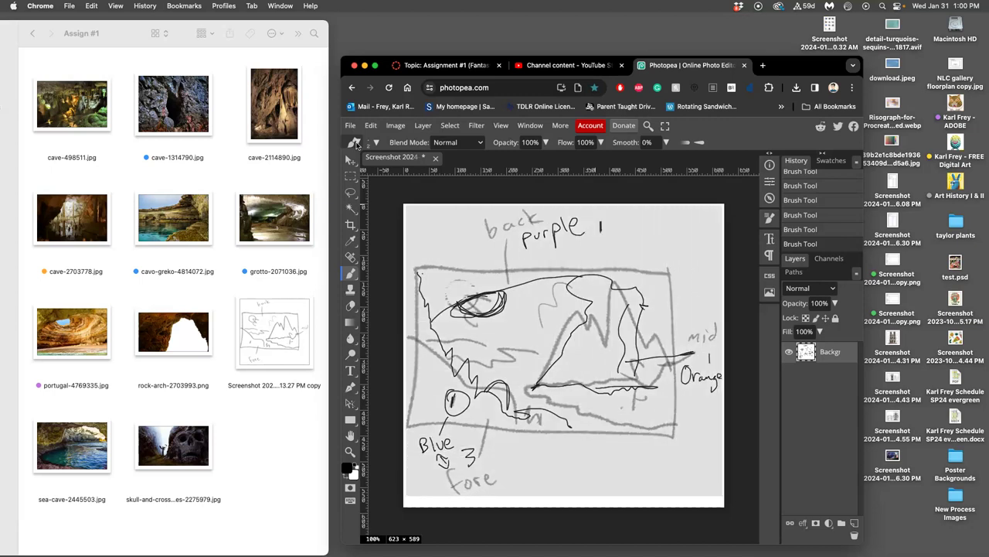
drag(724, 507, 725, 506)
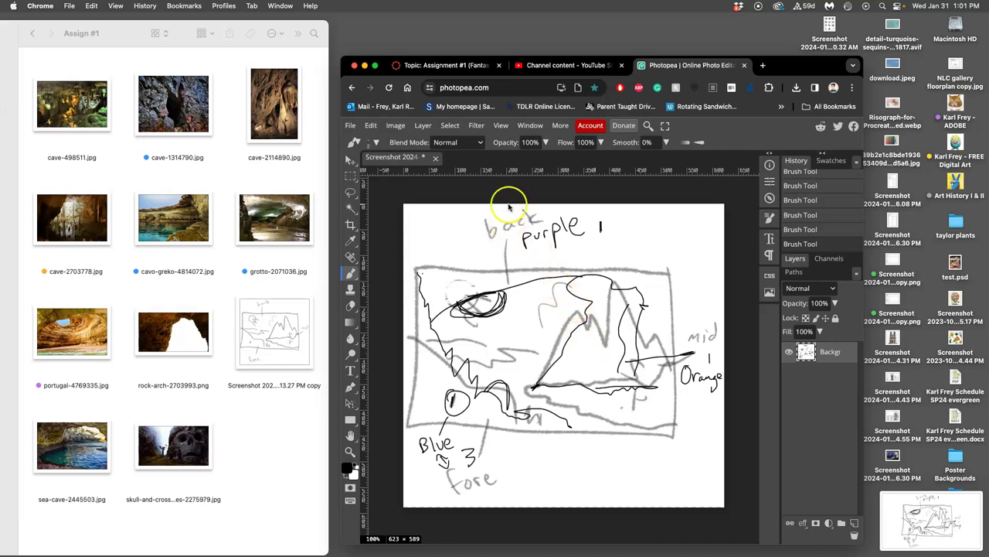
- Open the Assignment #1 discussion post for editing from its options menu
click(458, 66)
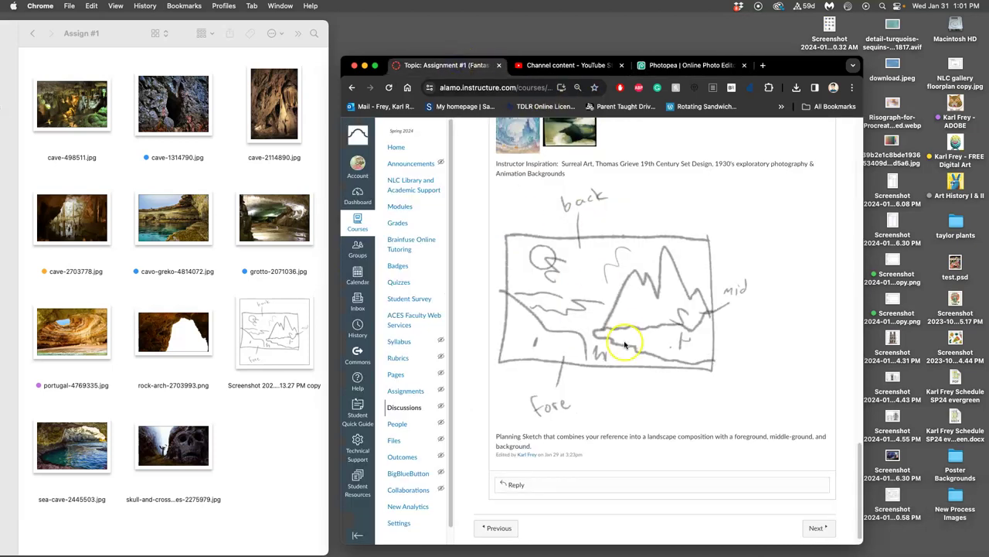
scroll(661, 300, up, 10)
scroll(669, 299, down, 5)
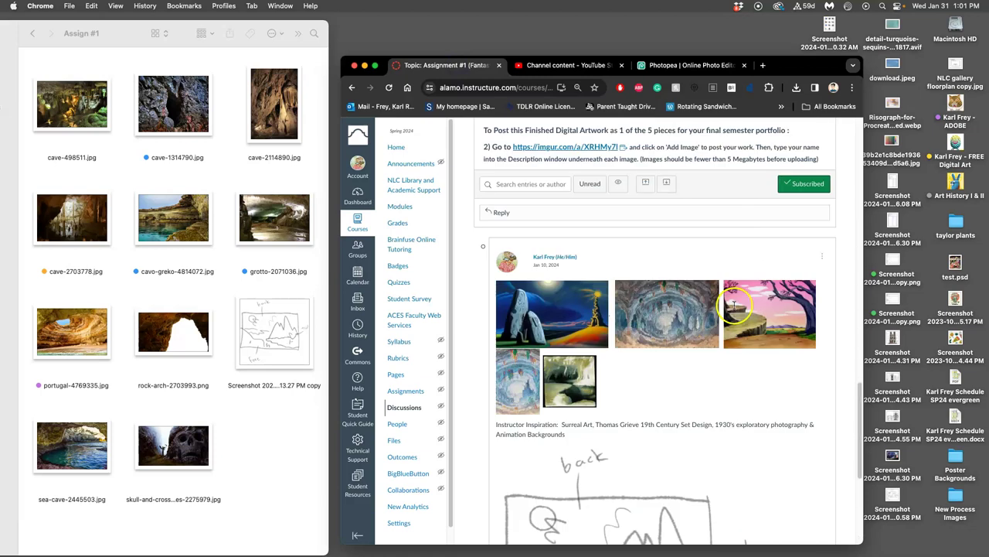
click(823, 255)
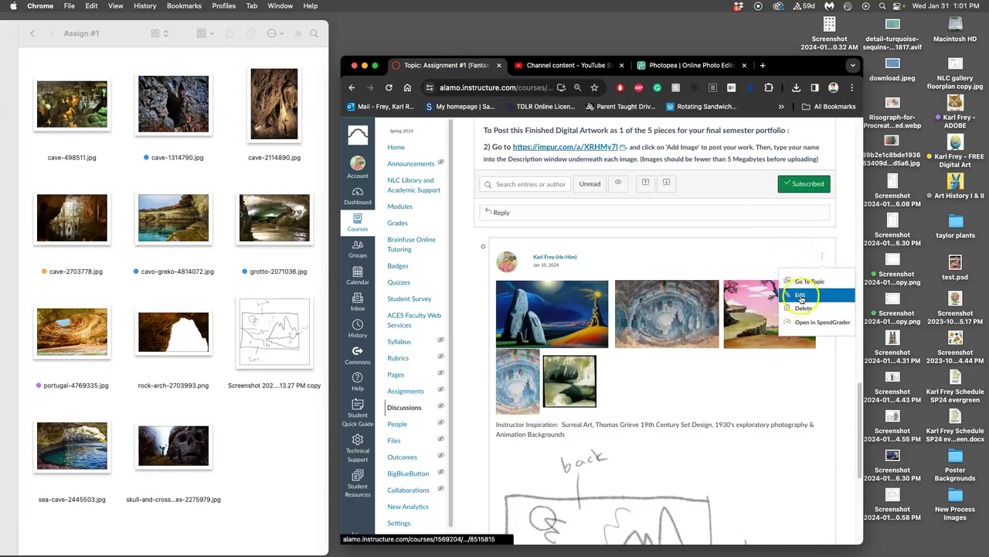
click(800, 294)
- Add a new empty line after 'background.' in the Planning Sketch caption
scroll(630, 340, down, 5)
click(598, 424)
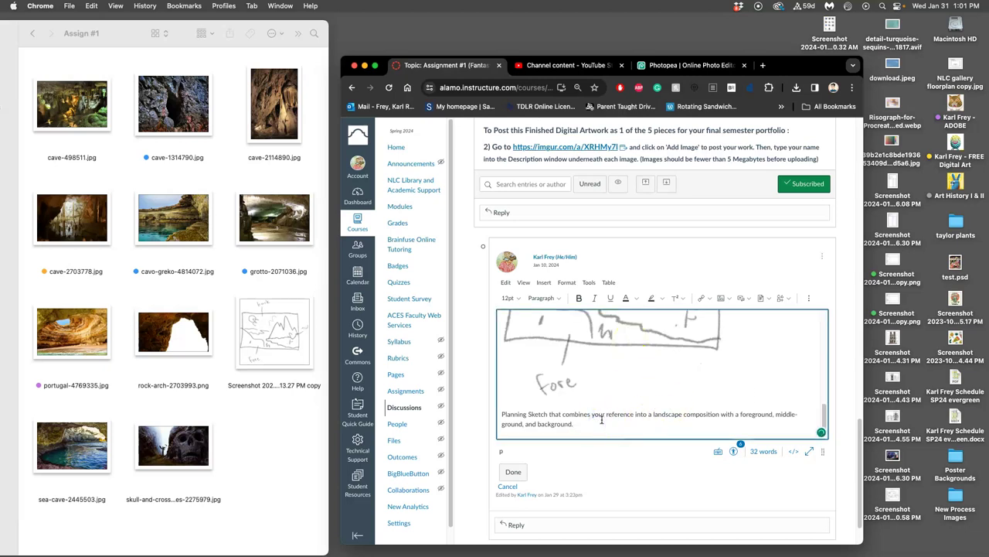
key(Return)
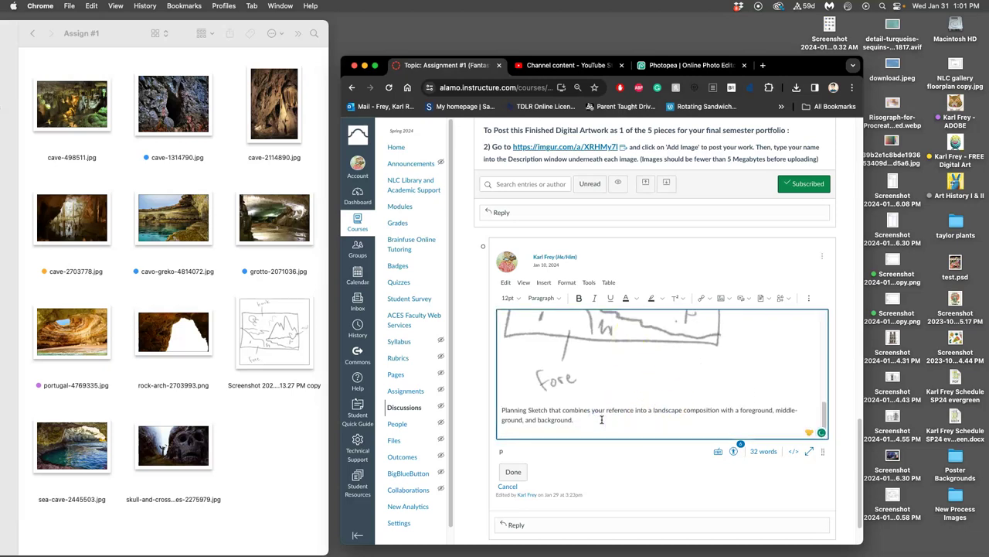